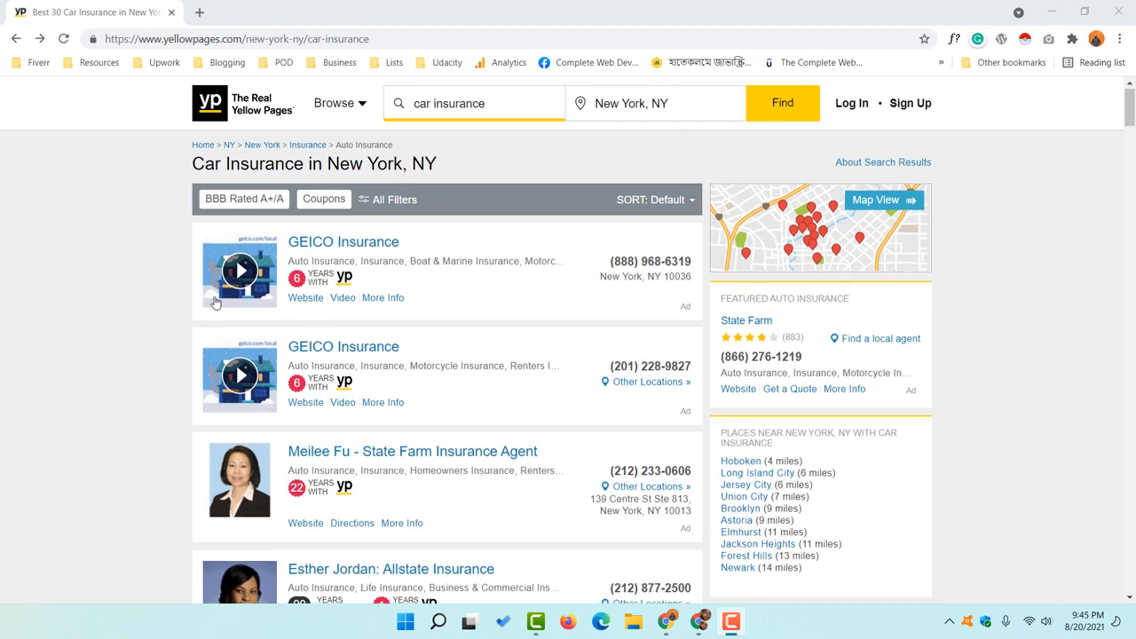
Open the detail page of the listing ranked 1 in the car insurance results in a separate tab and view it.
{"action": "scroll", "coordinate": [153, 383], "scroll_direction": "down", "scroll_amount": 5}
{"action": "scroll", "coordinate": [138, 378], "scroll_direction": "down", "scroll_amount": 2}
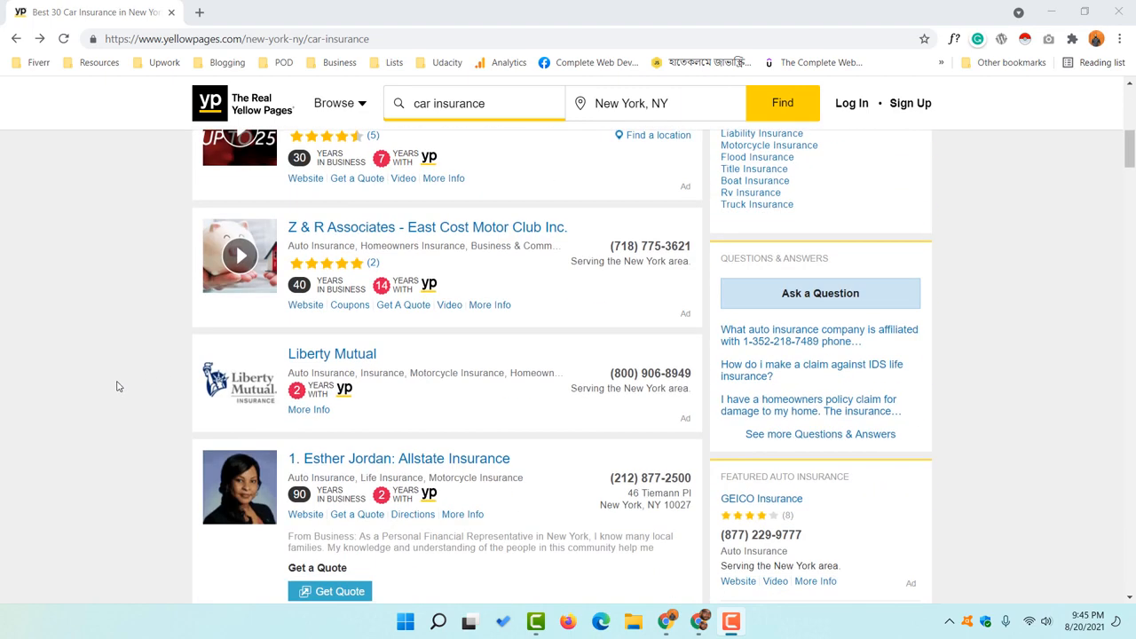
{"action": "scroll", "coordinate": [112, 395], "scroll_direction": "down", "scroll_amount": 3}
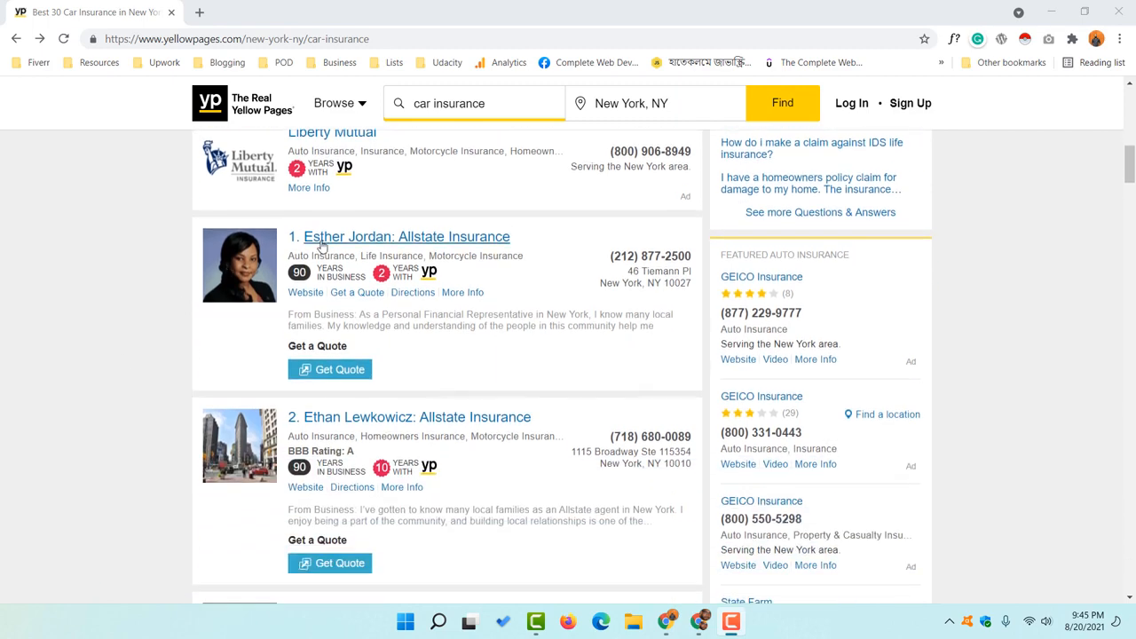
{"action": "right_click", "coordinate": [322, 246]}
{"action": "left_click", "coordinate": [351, 248]}
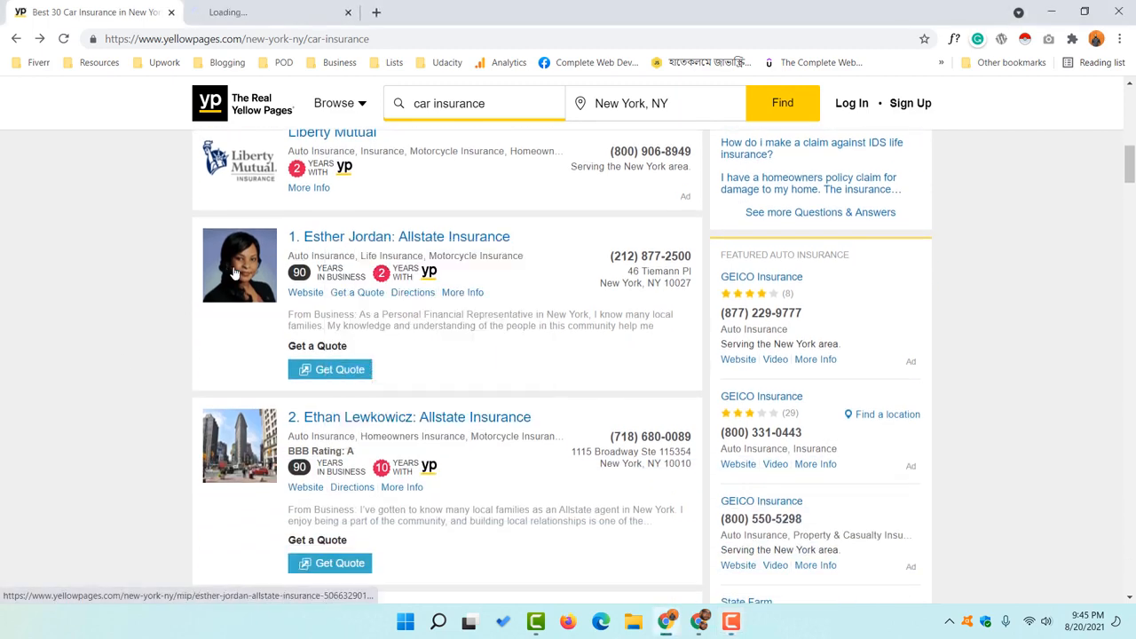
{"action": "left_click", "coordinate": [239, 12]}
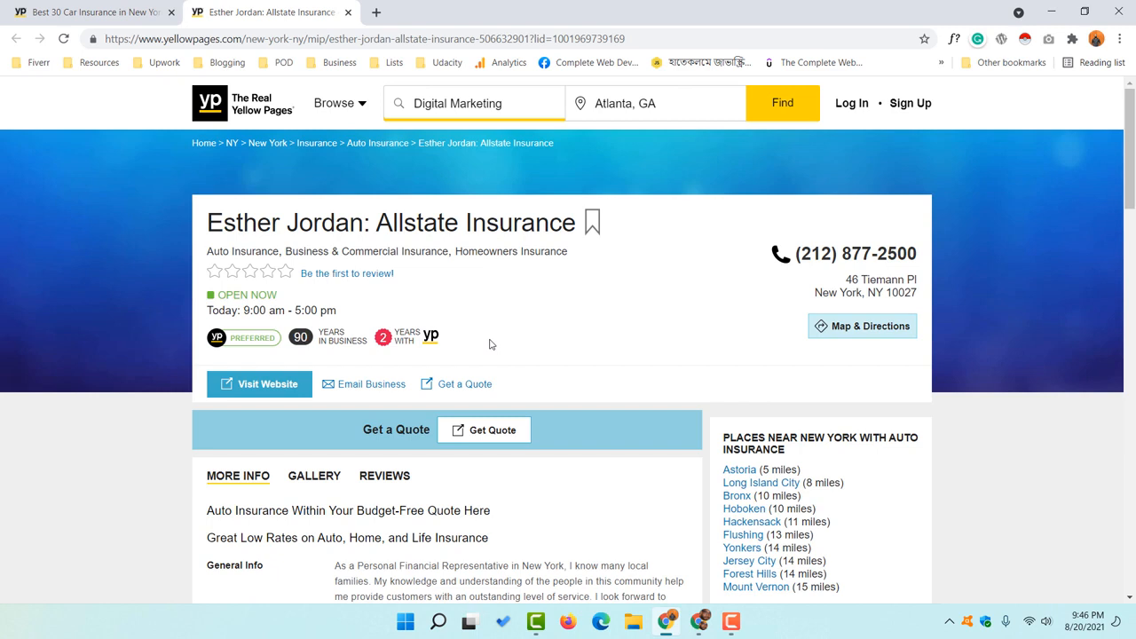
Examine the rest of the car insurance results and their page numbers, and close the listing's detail page.
{"action": "left_click", "coordinate": [129, 12]}
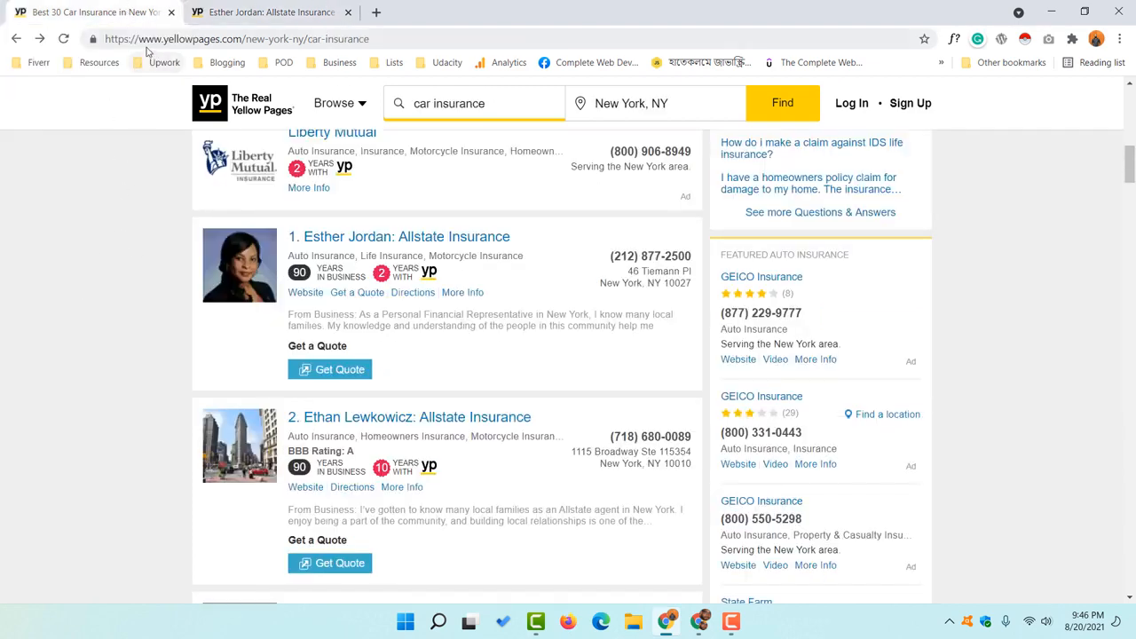
{"action": "scroll", "coordinate": [138, 333], "scroll_direction": "down", "scroll_amount": 1}
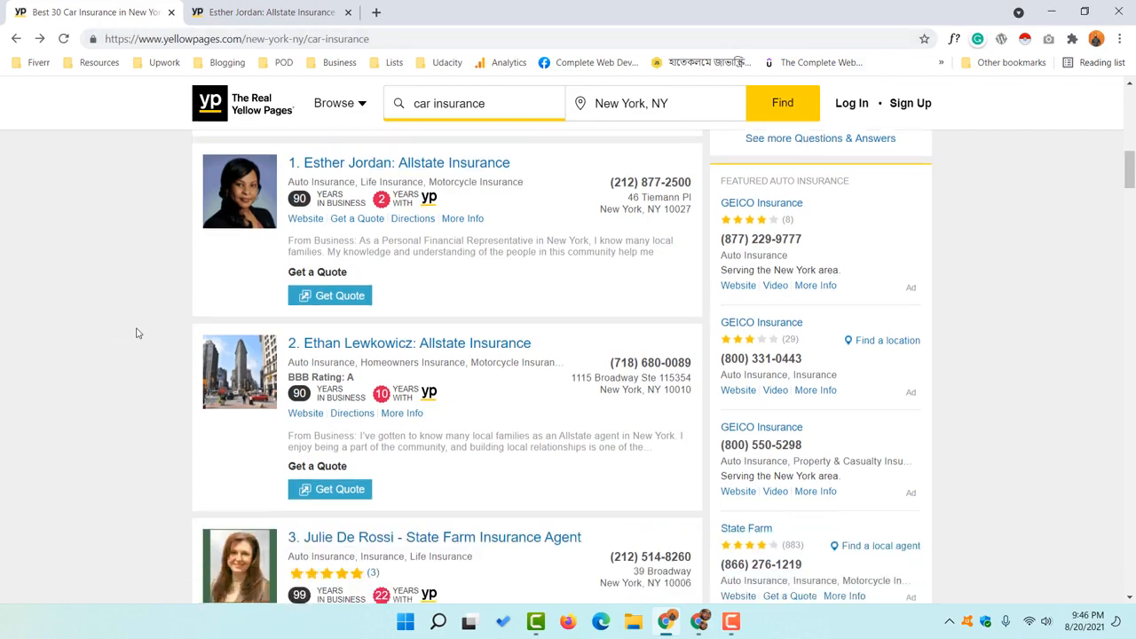
{"action": "scroll", "coordinate": [137, 332], "scroll_direction": "down", "scroll_amount": 20}
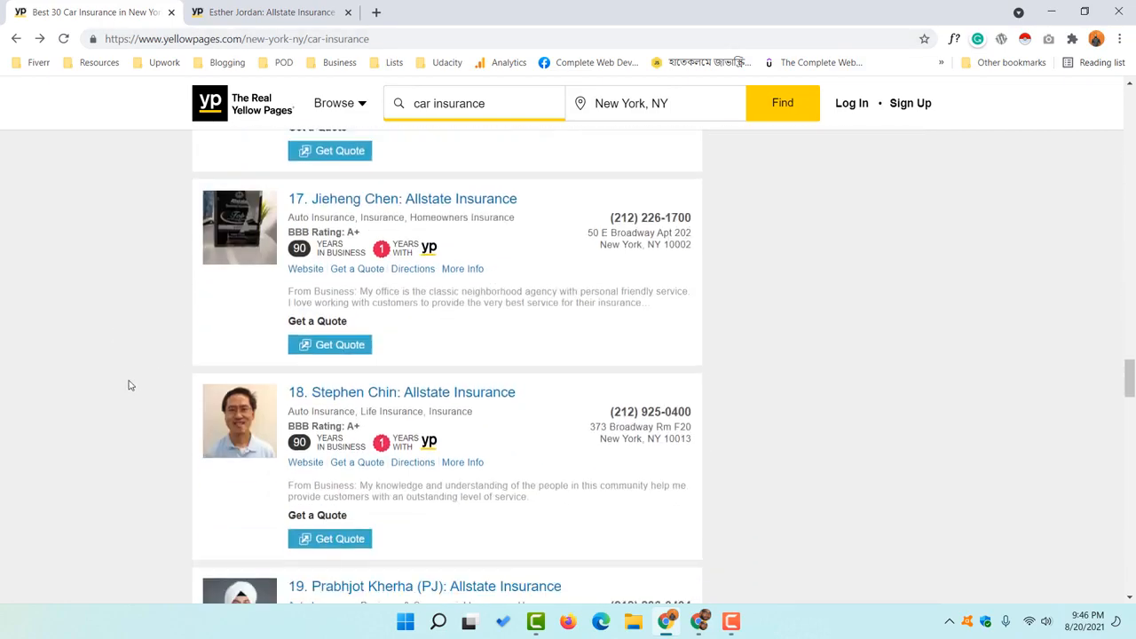
{"action": "scroll", "coordinate": [128, 385], "scroll_direction": "down", "scroll_amount": 20}
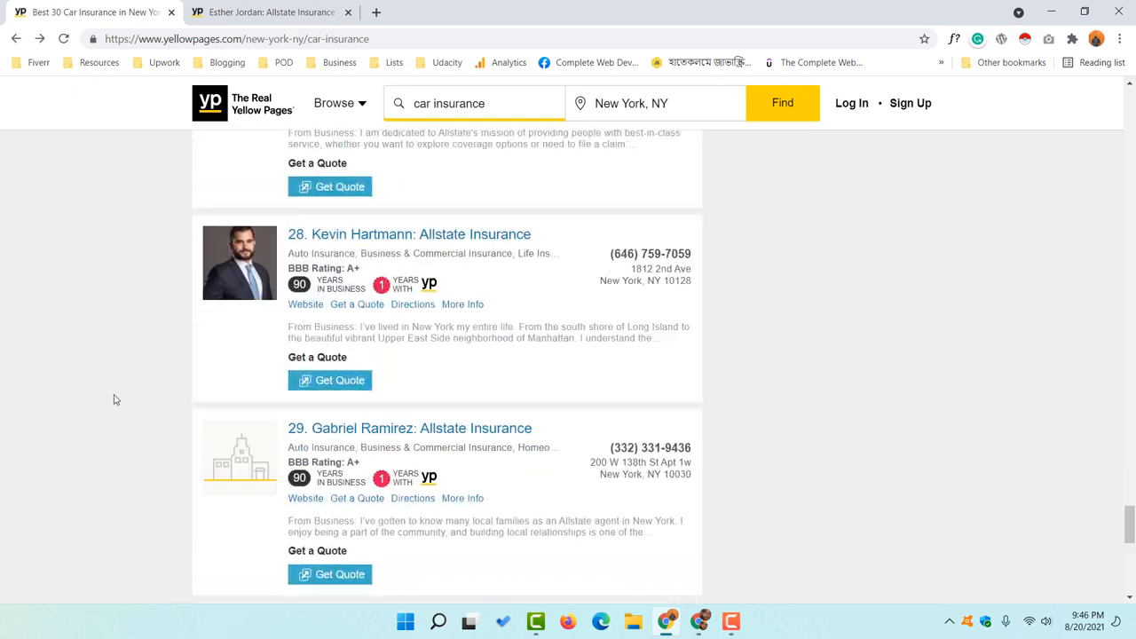
{"action": "scroll", "coordinate": [116, 399], "scroll_direction": "down", "scroll_amount": 5}
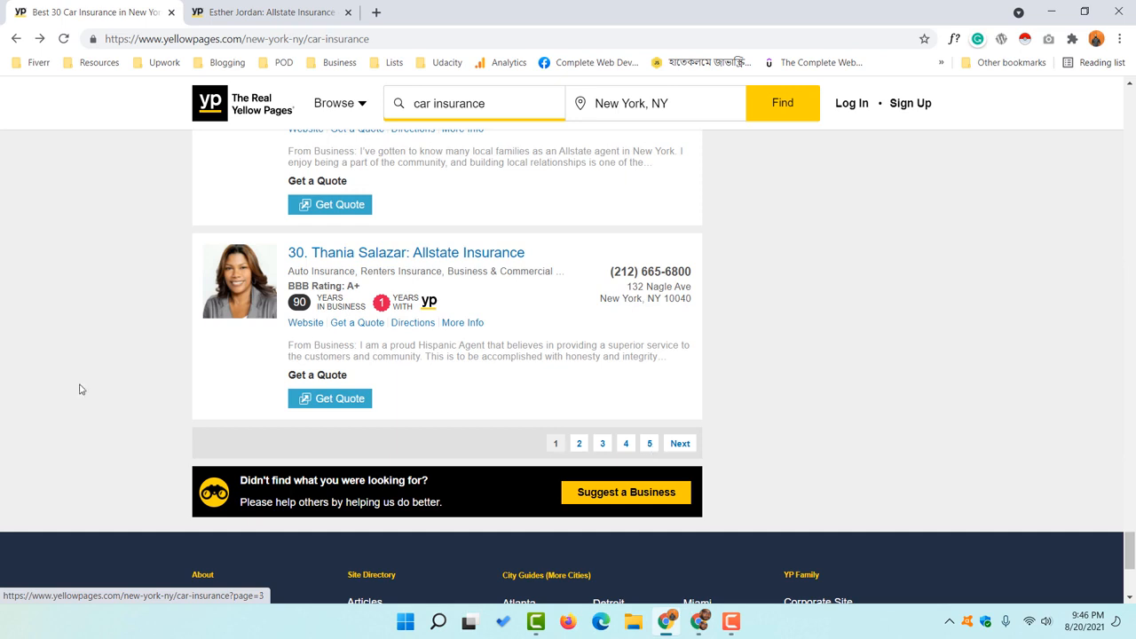
{"action": "scroll", "coordinate": [82, 381], "scroll_direction": "up", "scroll_amount": 1}
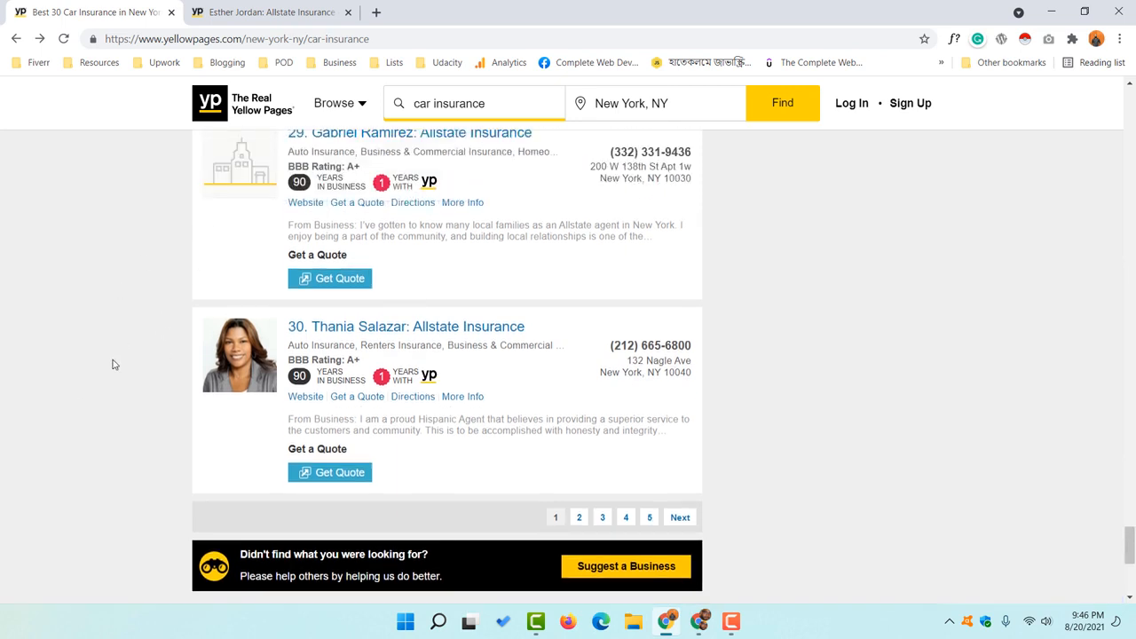
{"action": "scroll", "coordinate": [622, 425], "scroll_direction": "down", "scroll_amount": 1}
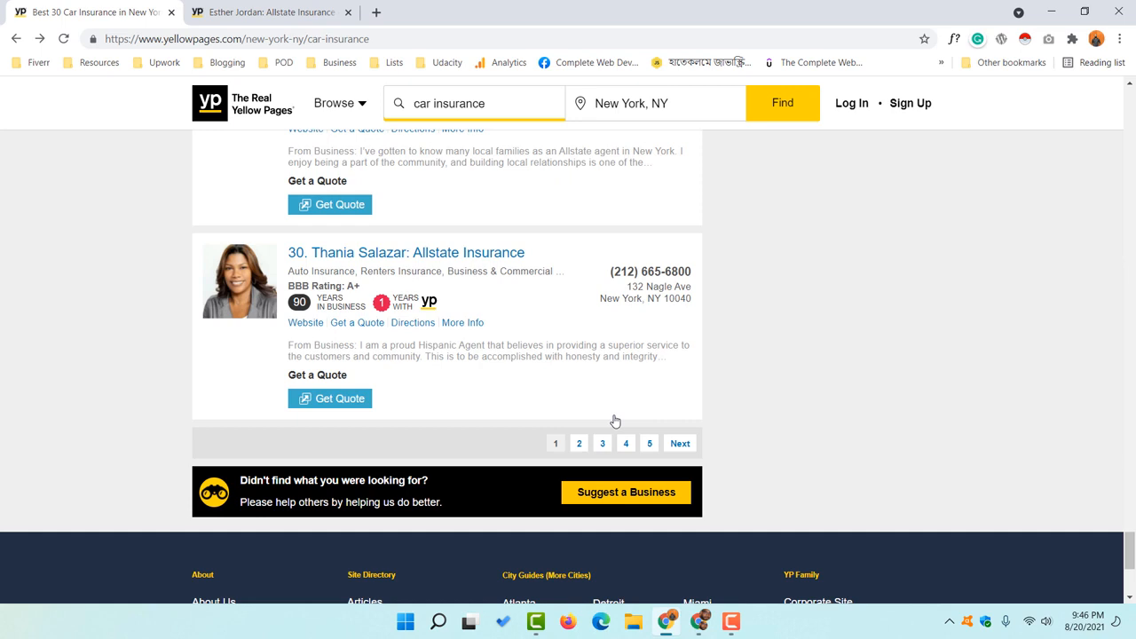
{"action": "scroll", "coordinate": [132, 446], "scroll_direction": "up", "scroll_amount": 3}
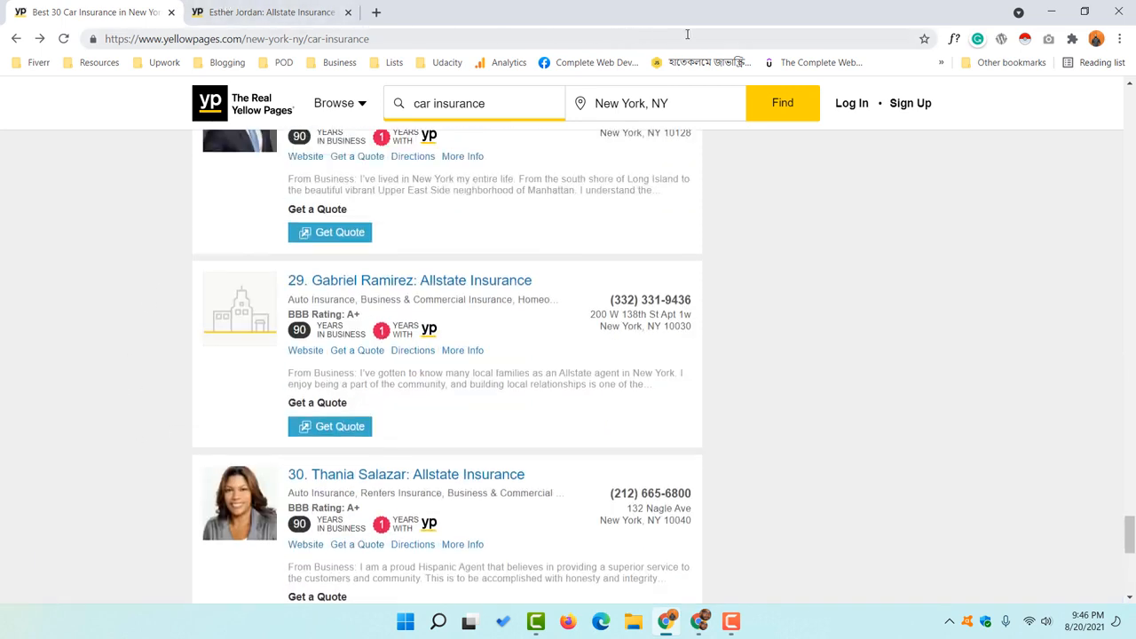
{"action": "left_click", "coordinate": [348, 13]}
Search the web for "web scraper" in a new tab and open the Web Scraper - Free Web Scraping store page.
{"action": "left_click", "coordinate": [199, 12]}
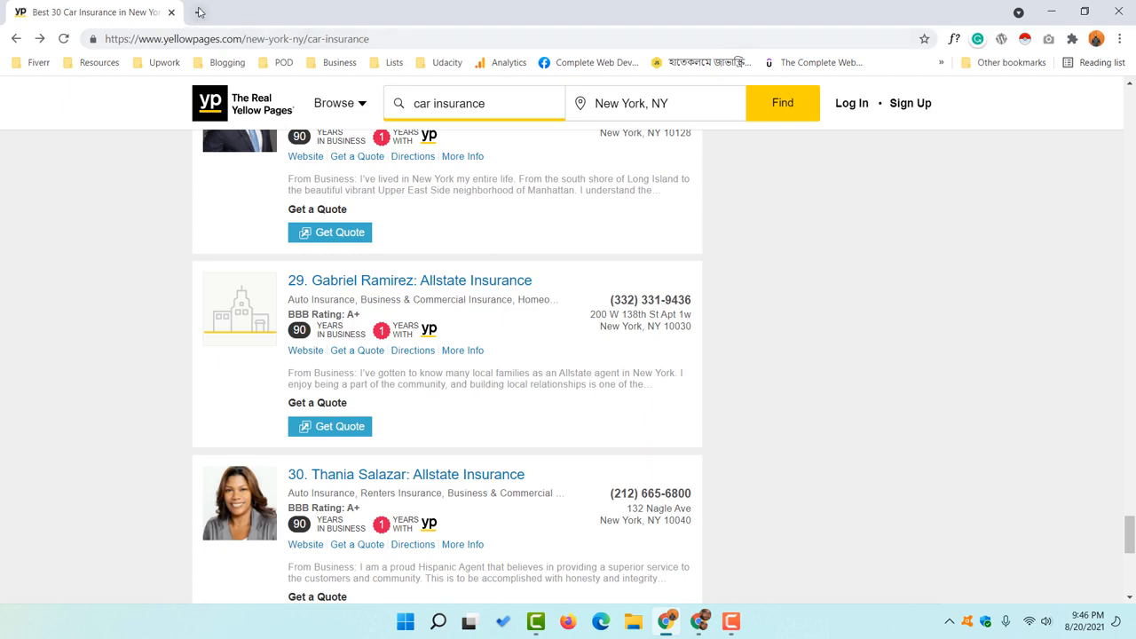
{"action": "left_click", "coordinate": [228, 38]}
{"action": "type", "text": "web s"}
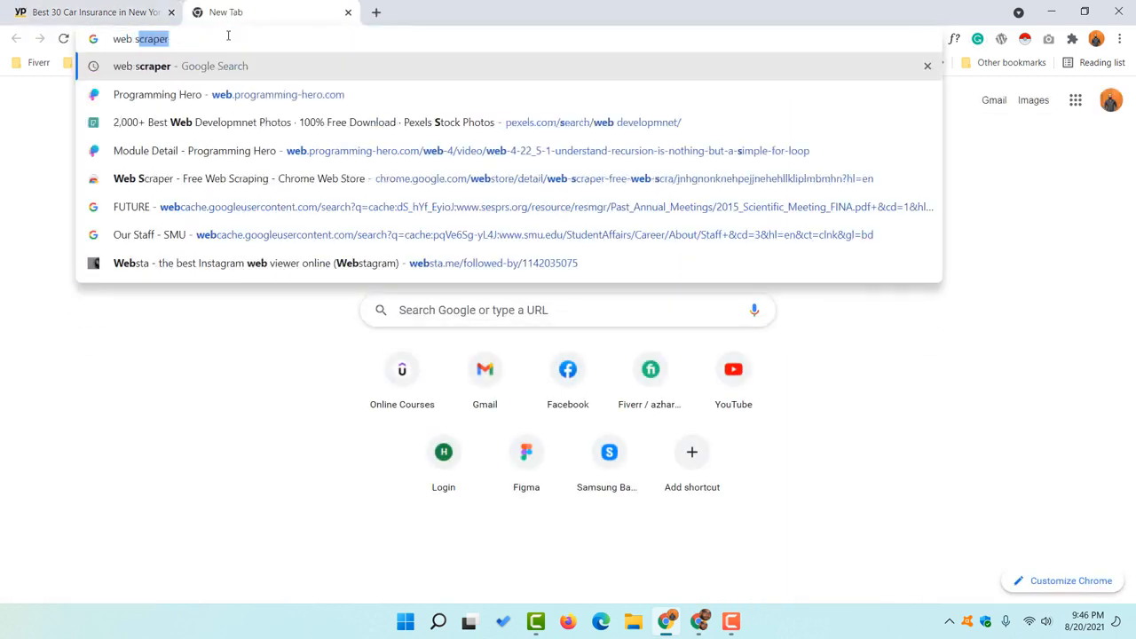
{"action": "key", "text": "Return"}
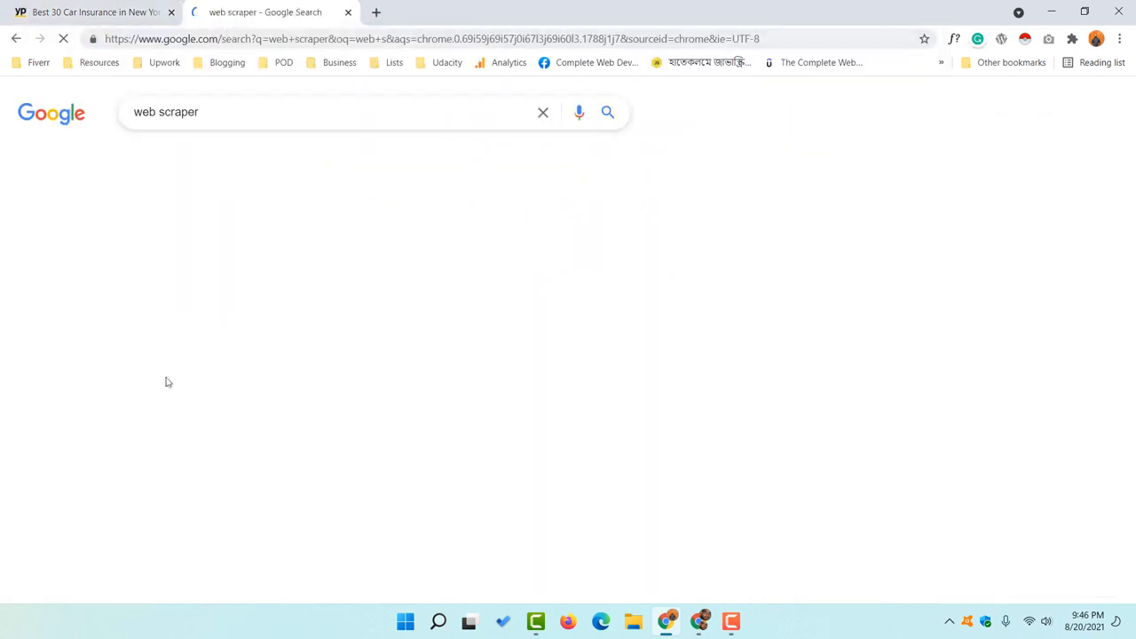
{"action": "left_click", "coordinate": [223, 240]}
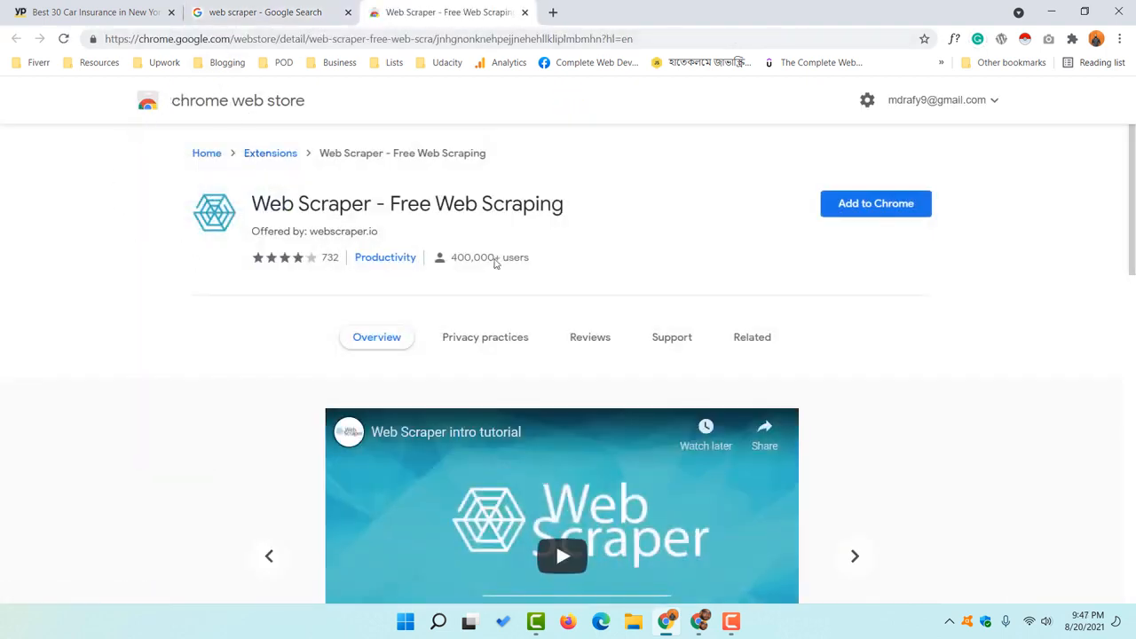
Install the Web Scraper - Free Web Scraping extension in the browser and approve its permissions.
{"action": "left_click", "coordinate": [349, 44]}
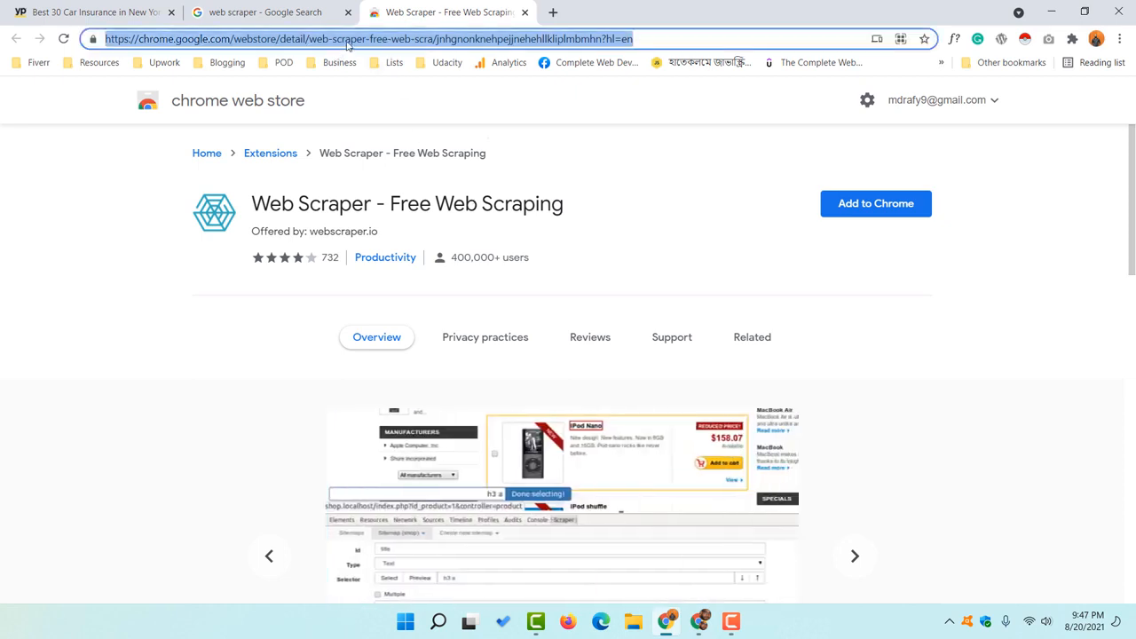
{"action": "left_click", "coordinate": [181, 197]}
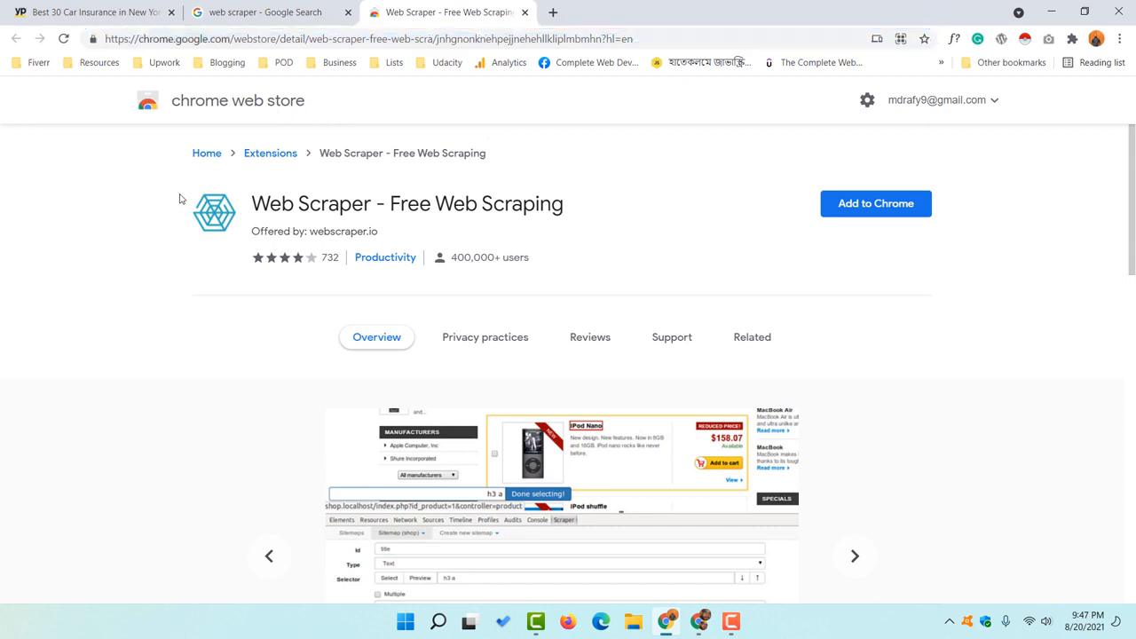
{"action": "left_click", "coordinate": [879, 220]}
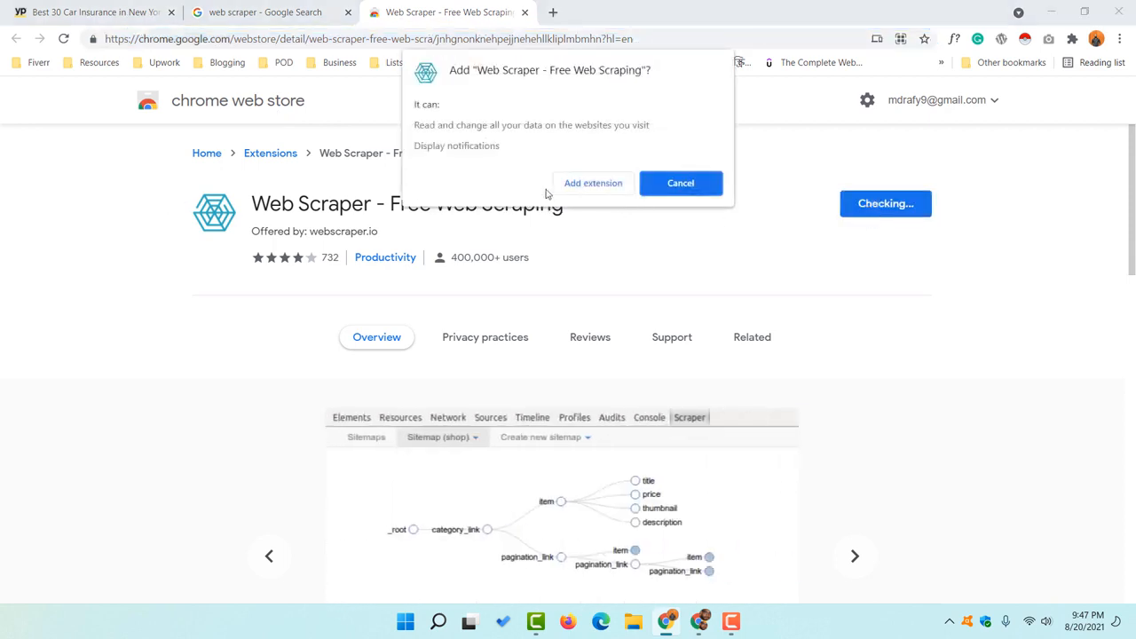
{"action": "left_click", "coordinate": [591, 187]}
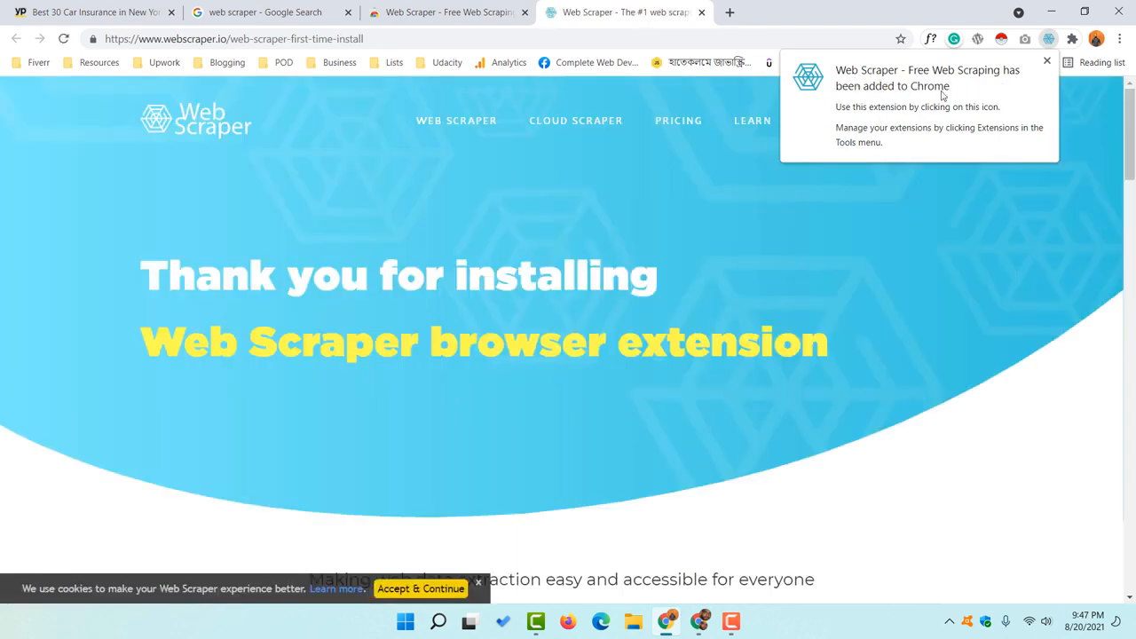
Close the extension store, Web Scraper welcome and search pages, and reload the Yellow Pages car insurance results.
{"action": "left_click", "coordinate": [444, 12]}
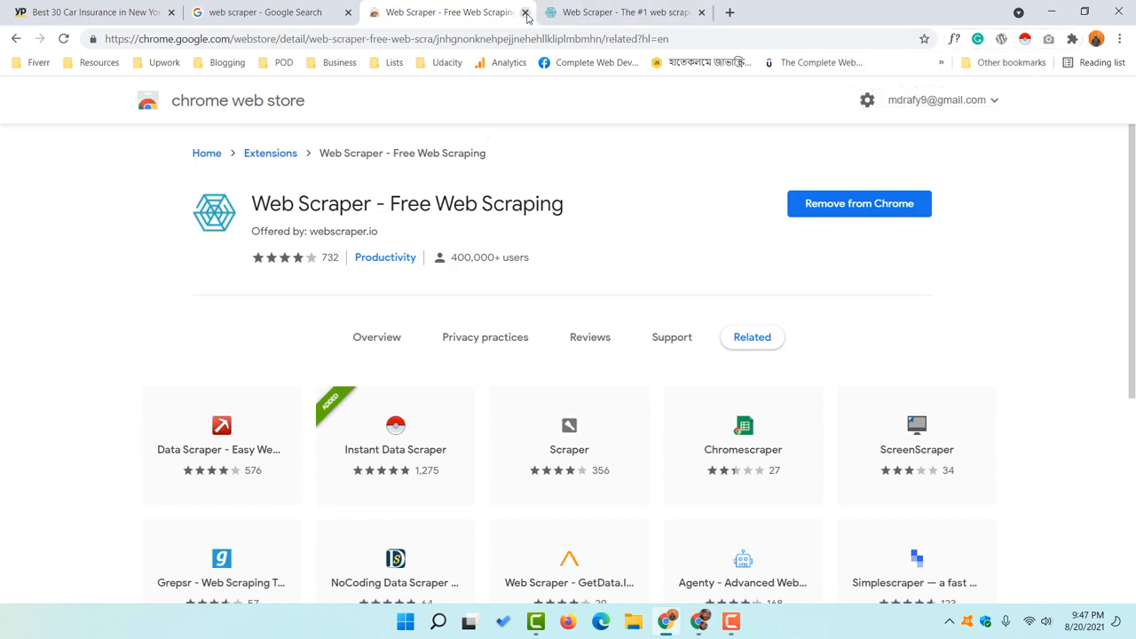
{"action": "left_click", "coordinate": [525, 13]}
{"action": "left_click", "coordinate": [526, 13]}
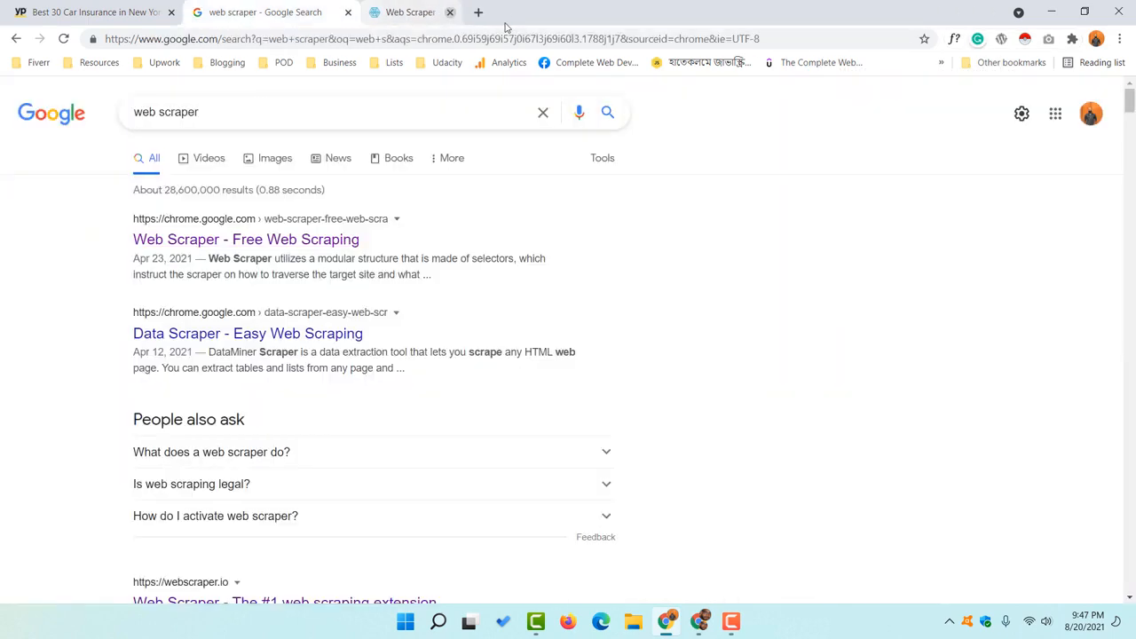
{"action": "left_click", "coordinate": [349, 12]}
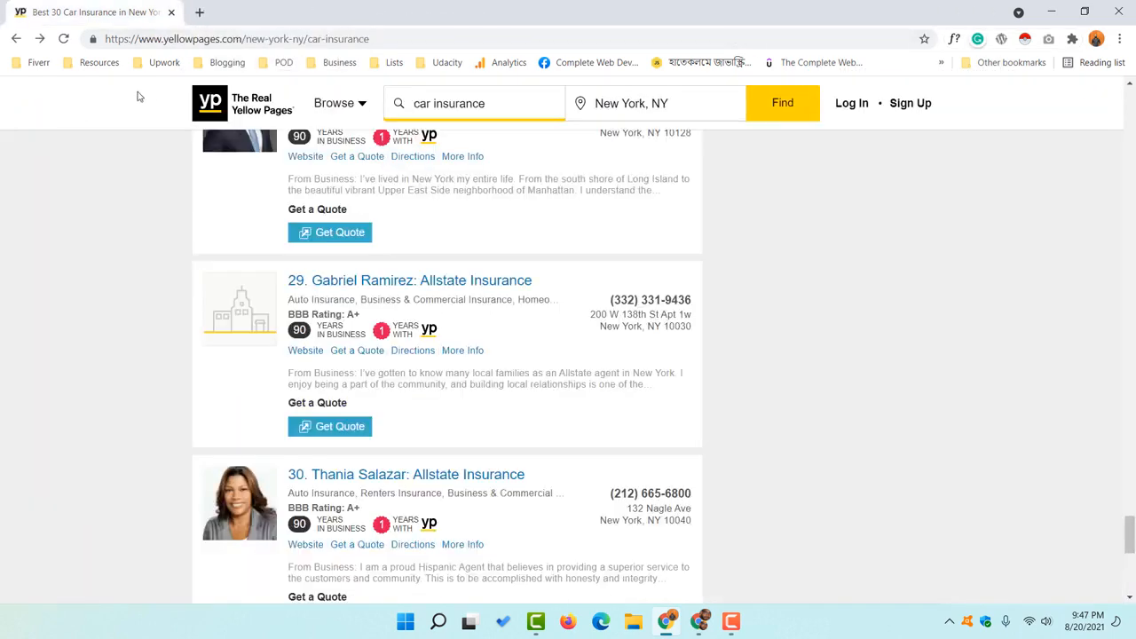
{"action": "left_click", "coordinate": [63, 39]}
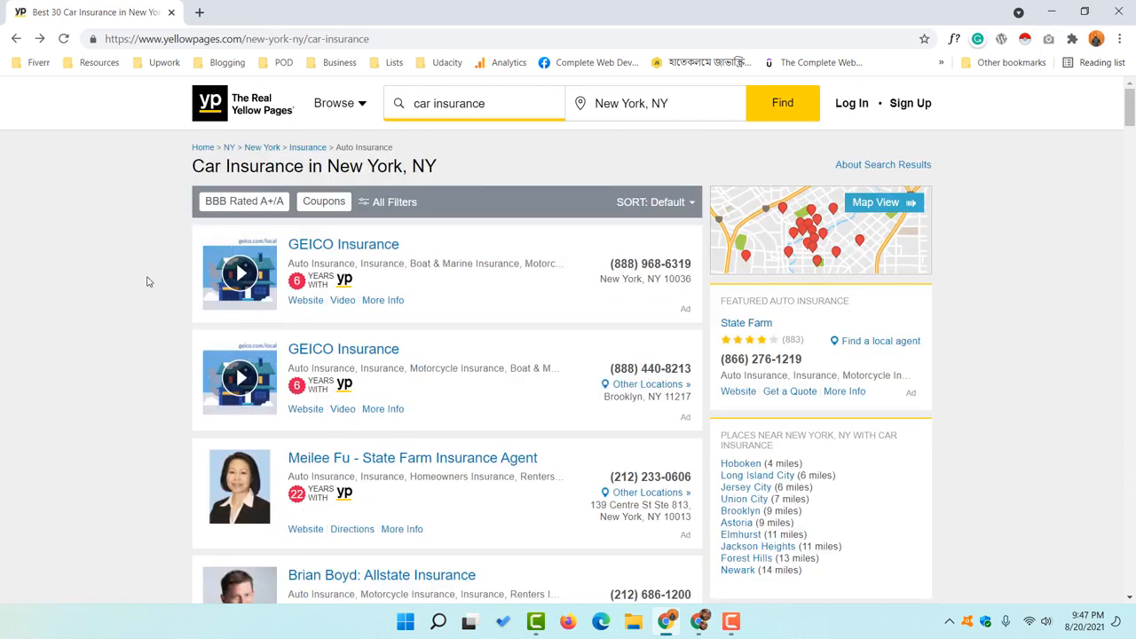
Open the Web Scraper tool in the developer tools for the car insurance results page.
{"action": "right_click", "coordinate": [85, 293]}
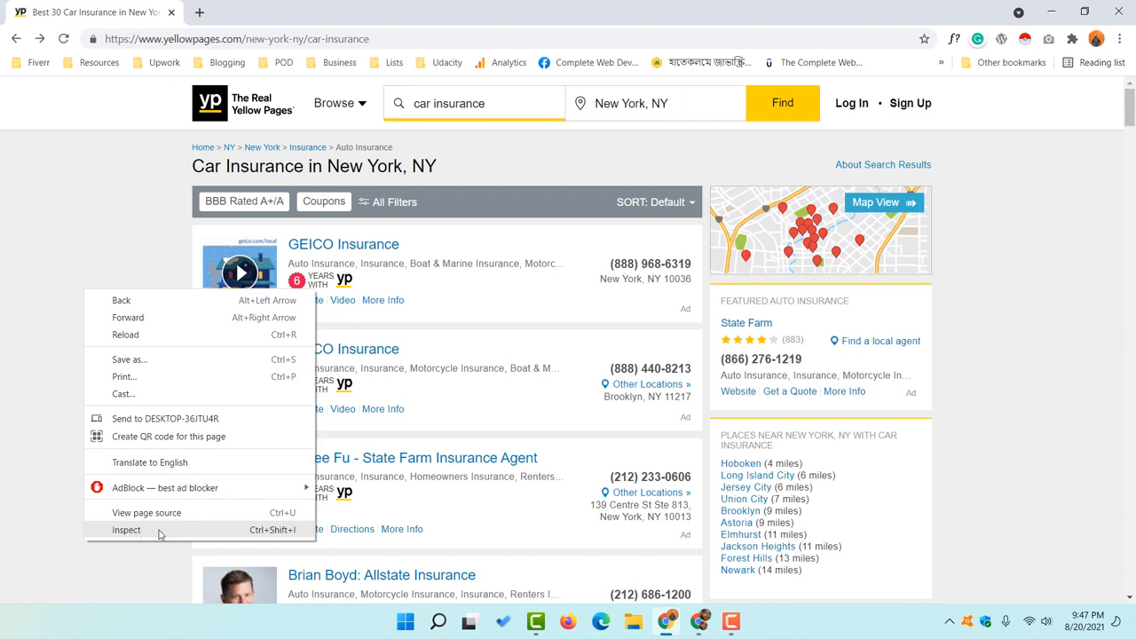
{"action": "left_click", "coordinate": [126, 530]}
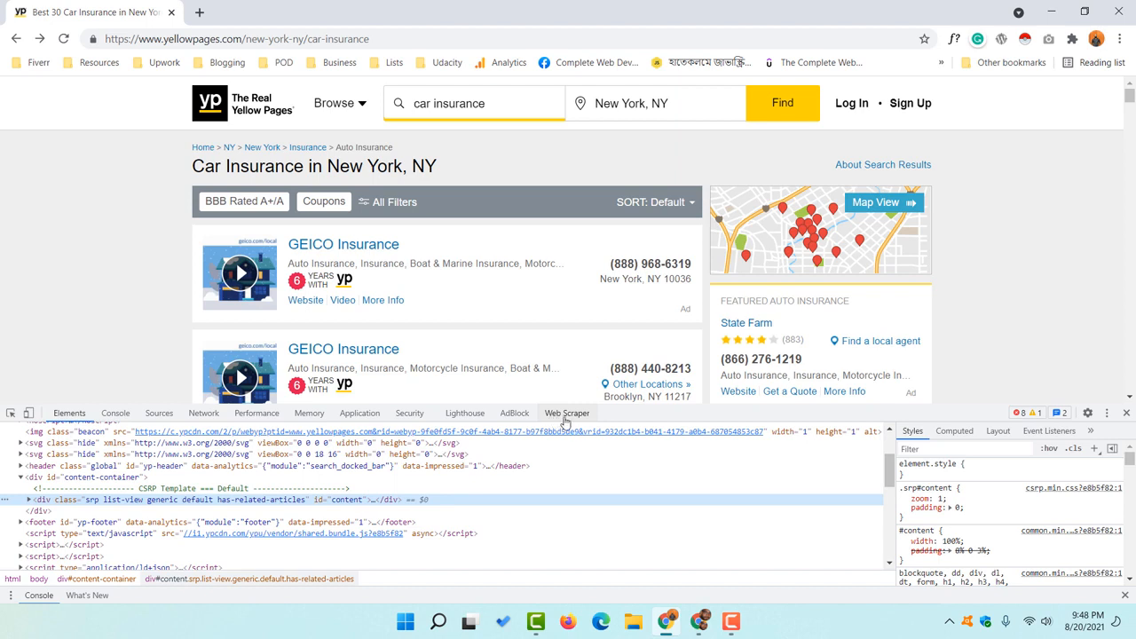
{"action": "left_click", "coordinate": [563, 422]}
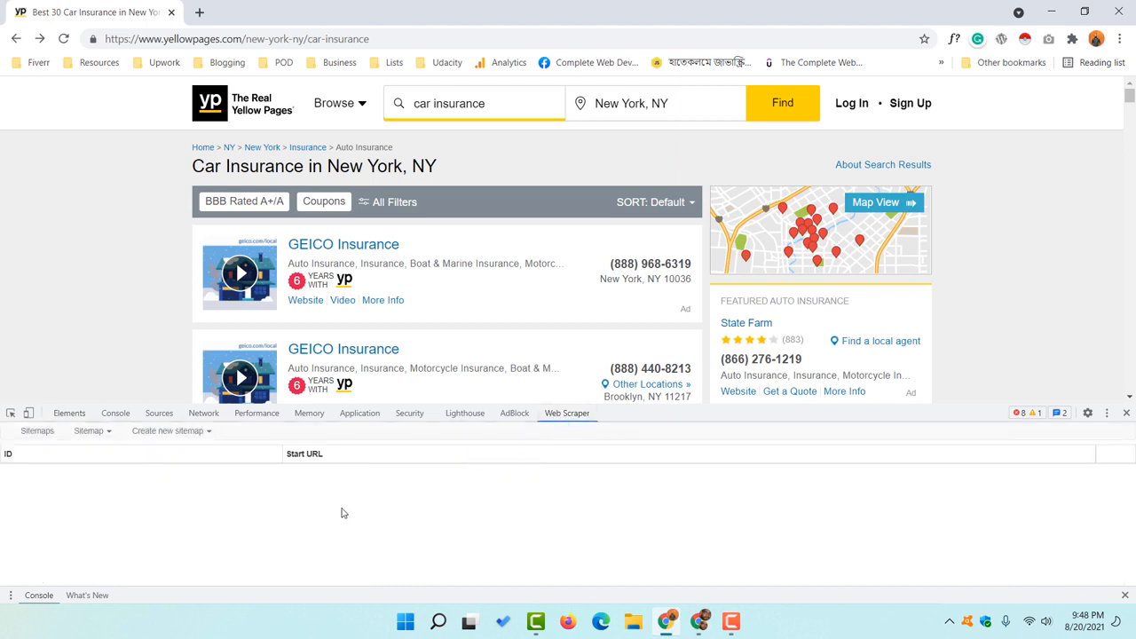
Start a new sitemap in Web Scraper and name it yellowpageextraction.
{"action": "left_click", "coordinate": [205, 432]}
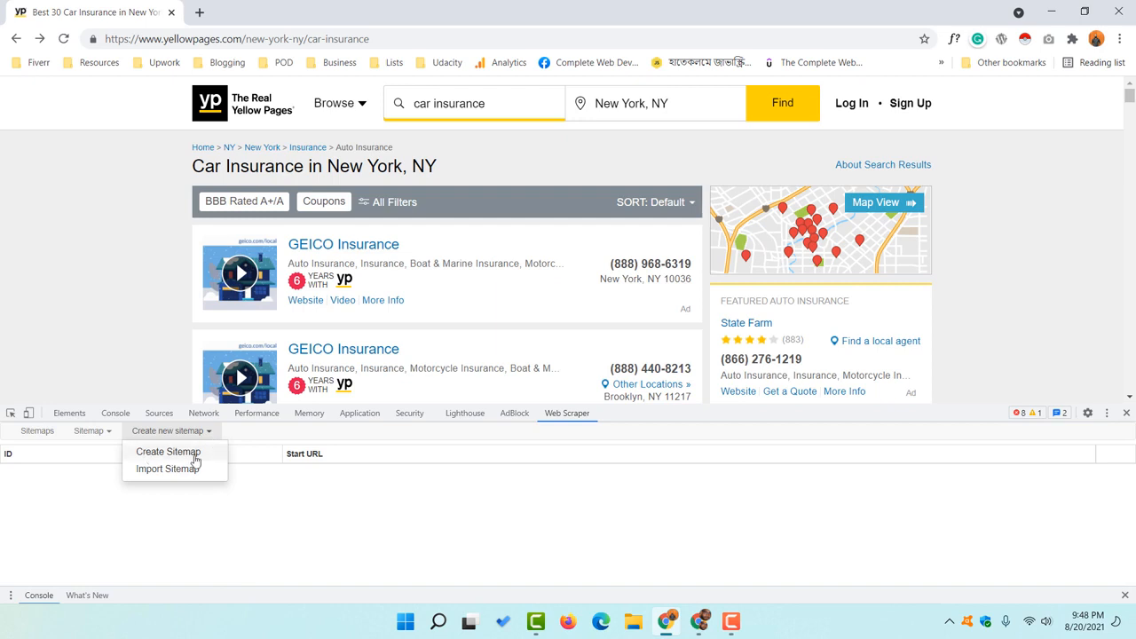
{"action": "left_click", "coordinate": [197, 455]}
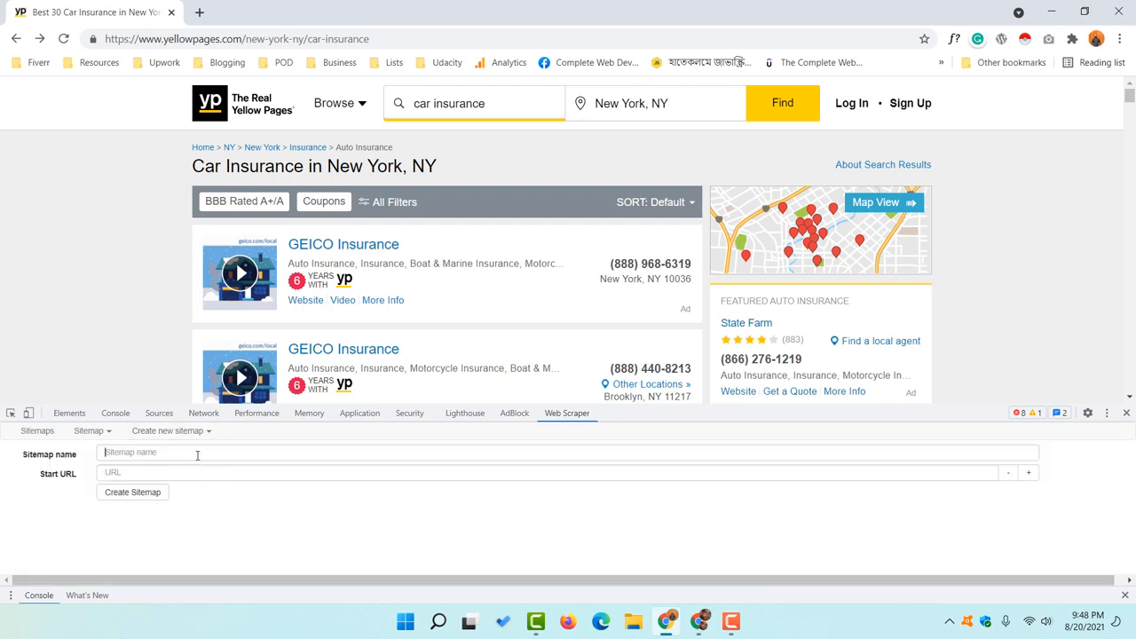
{"action": "left_click", "coordinate": [197, 453]}
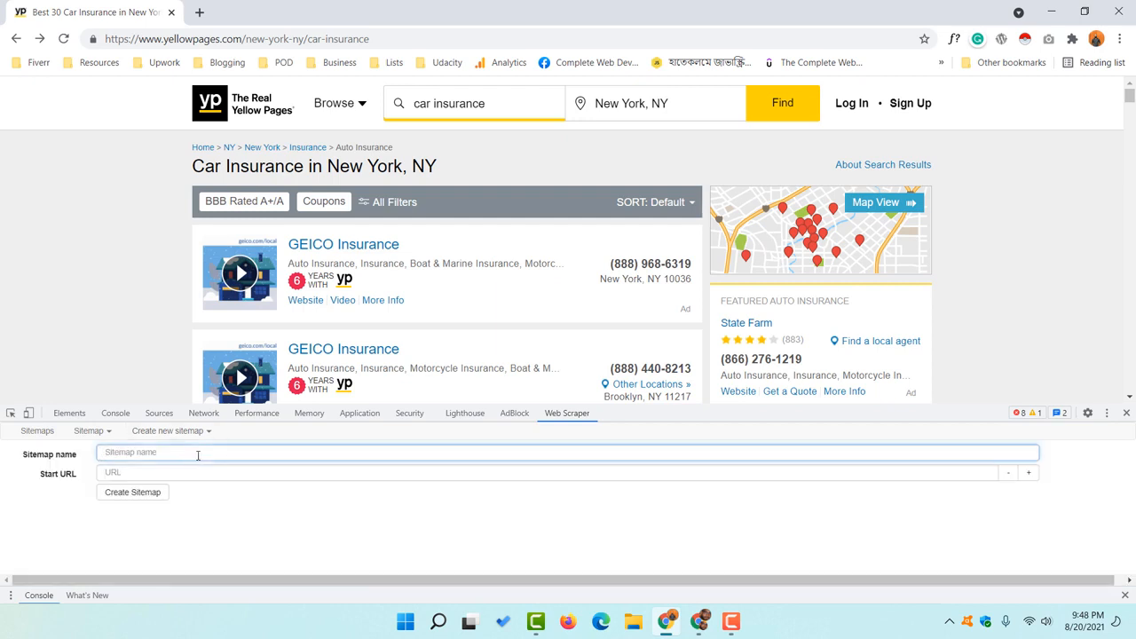
{"action": "type", "text": "yell"}
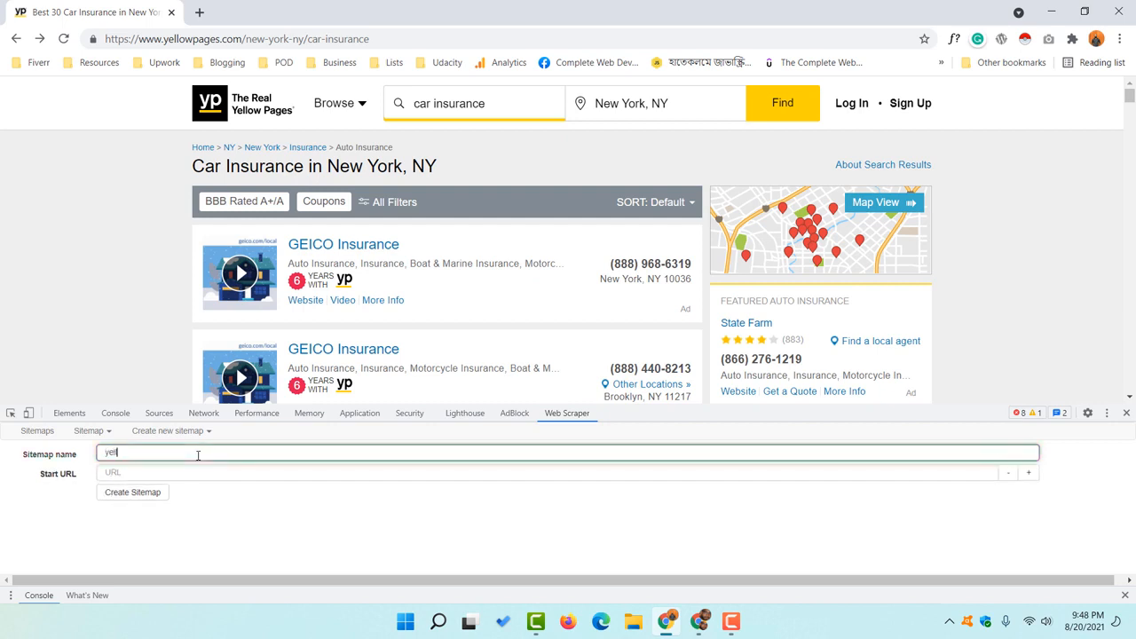
{"action": "type", "text": "owpageextraction"}
{"action": "left_click", "coordinate": [137, 476]}
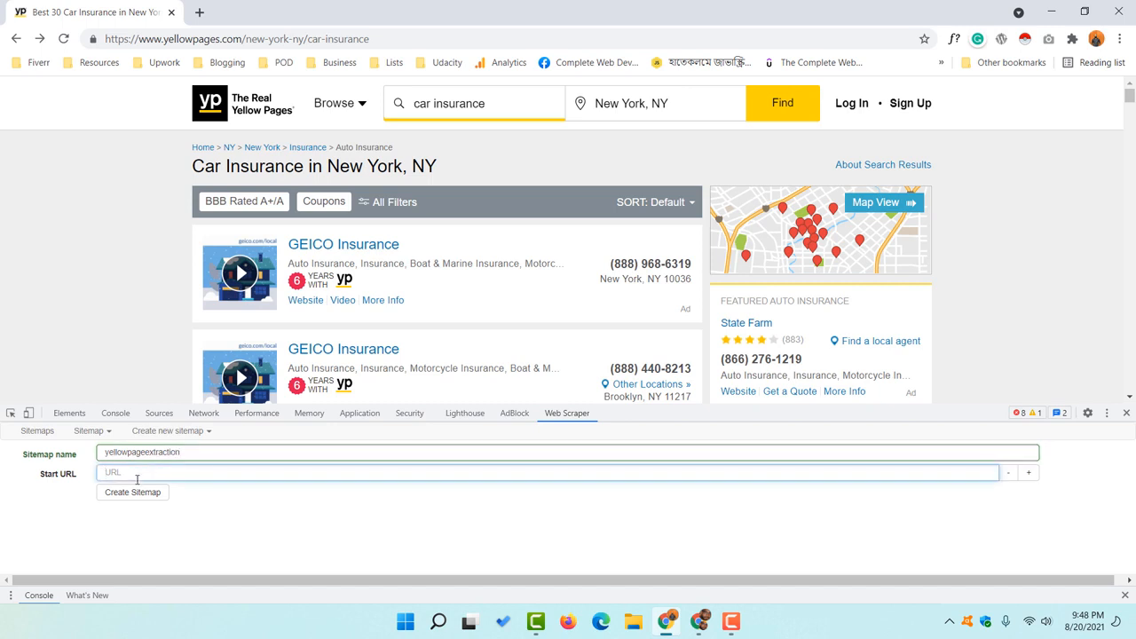
{"action": "left_click", "coordinate": [222, 40]}
{"action": "right_click", "coordinate": [221, 43]}
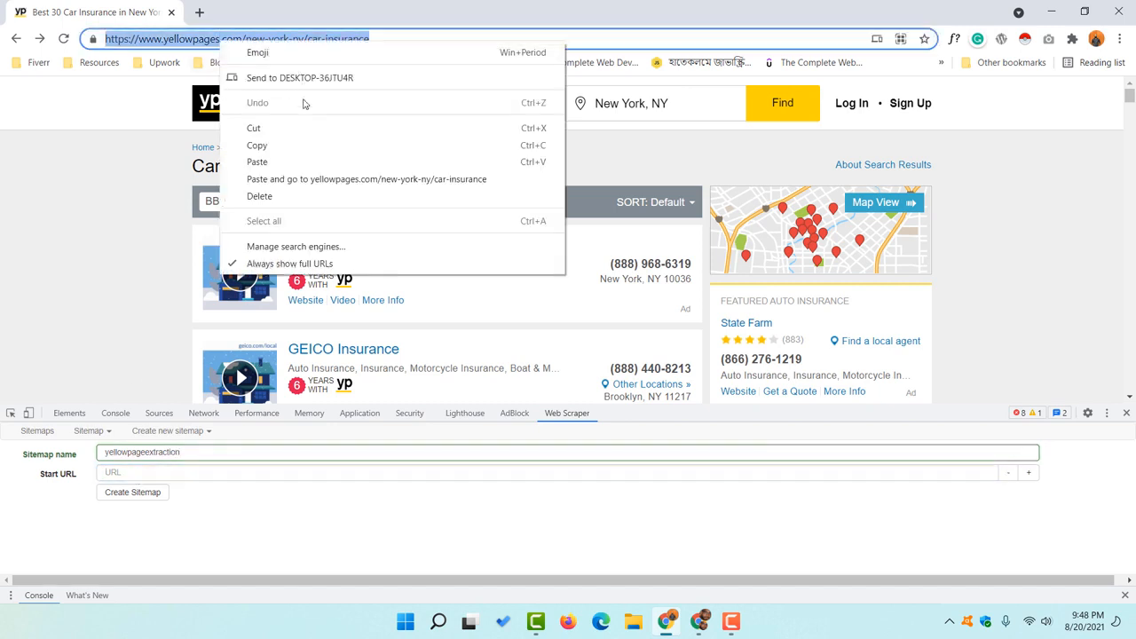
{"action": "left_click", "coordinate": [257, 145]}
{"action": "left_click", "coordinate": [137, 468]}
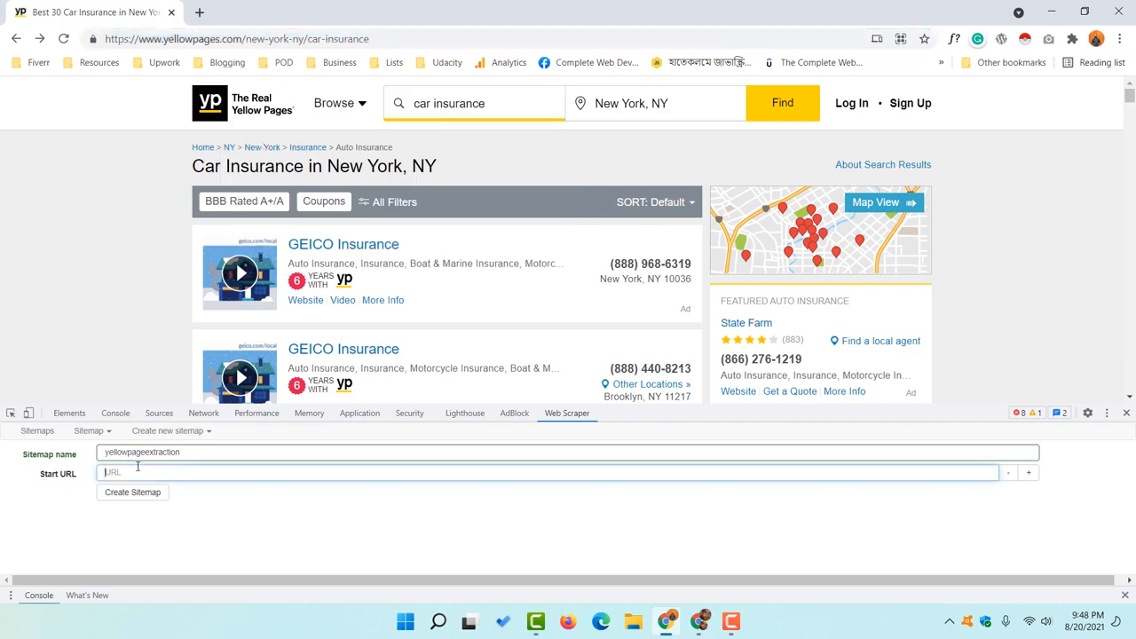
{"action": "key", "text": "ctrl+v"}
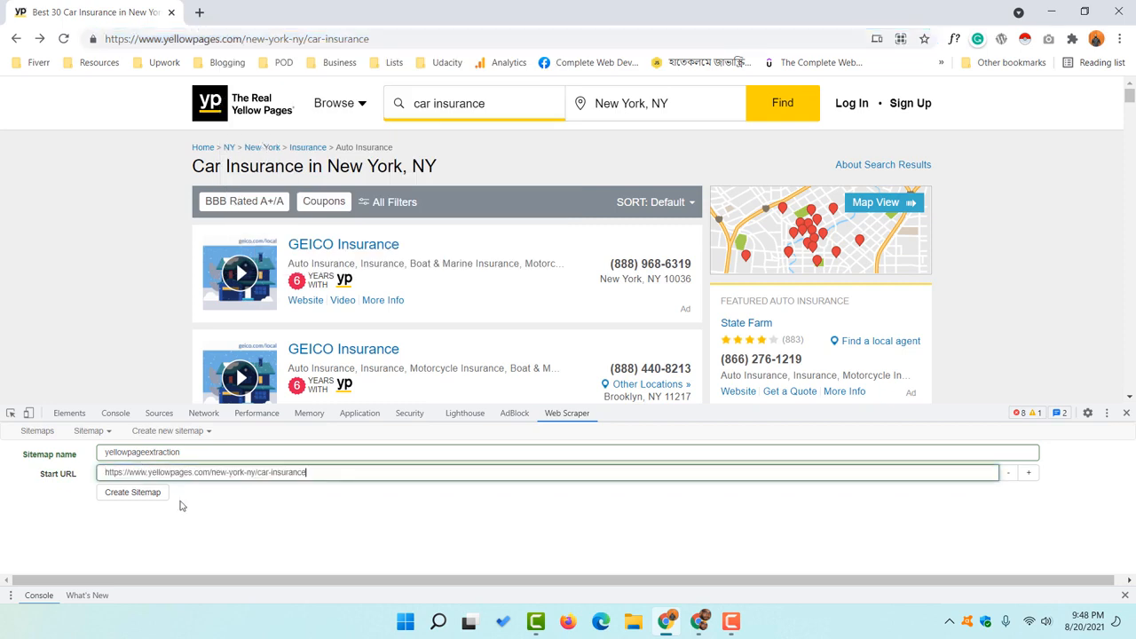
Create the yellowpageextraction sitemap and start a new selector at its root level.
{"action": "left_click", "coordinate": [133, 493]}
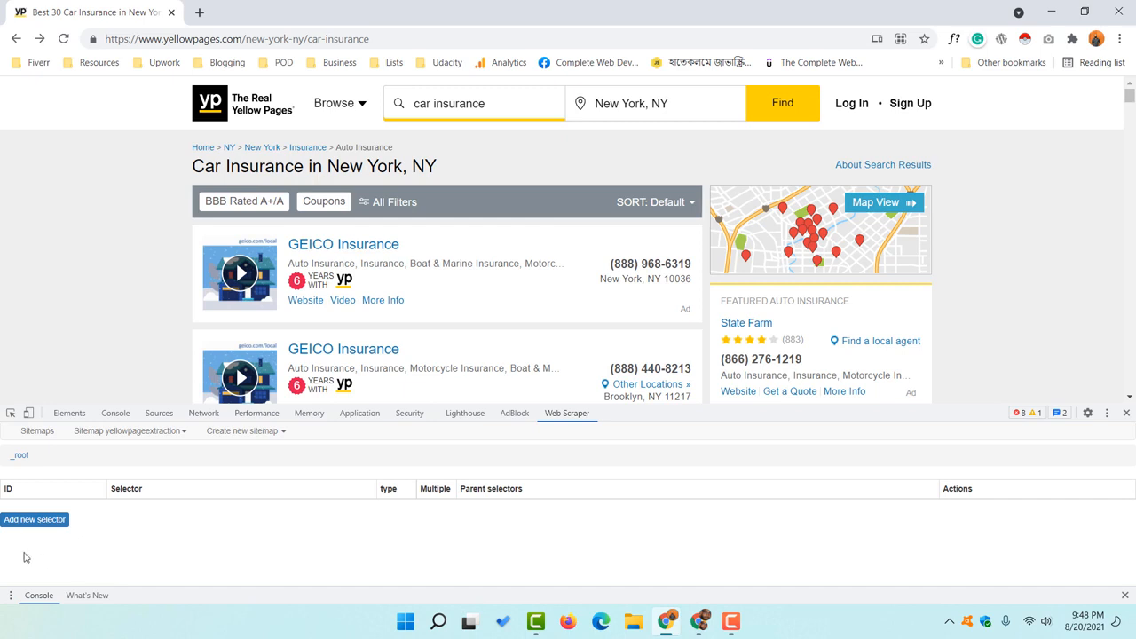
{"action": "left_click", "coordinate": [41, 522]}
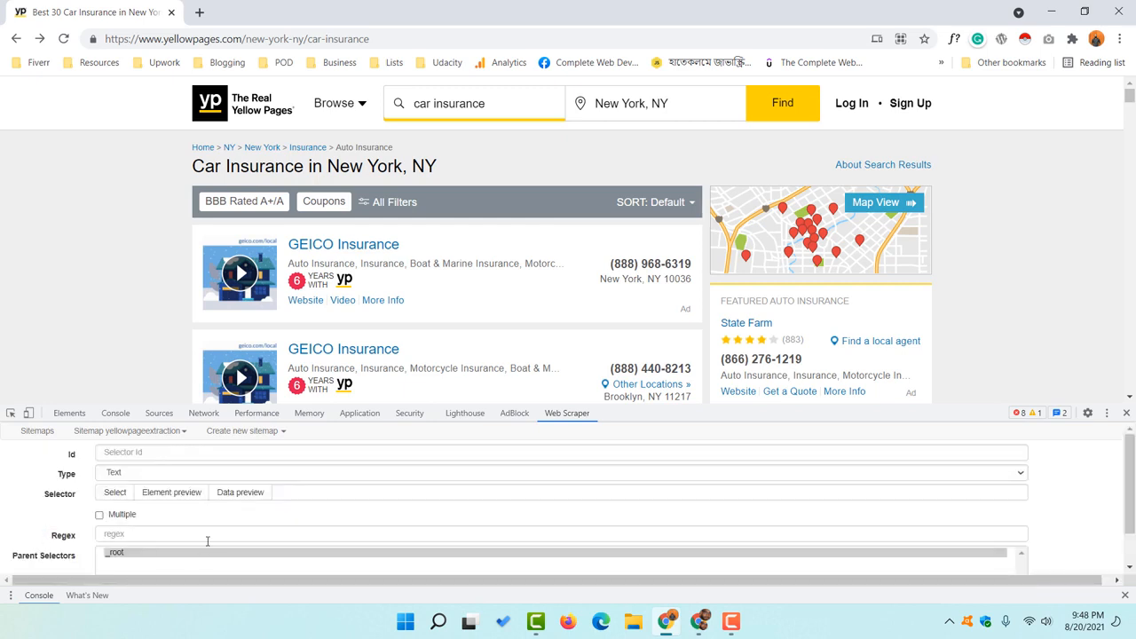
{"action": "left_click", "coordinate": [136, 454]}
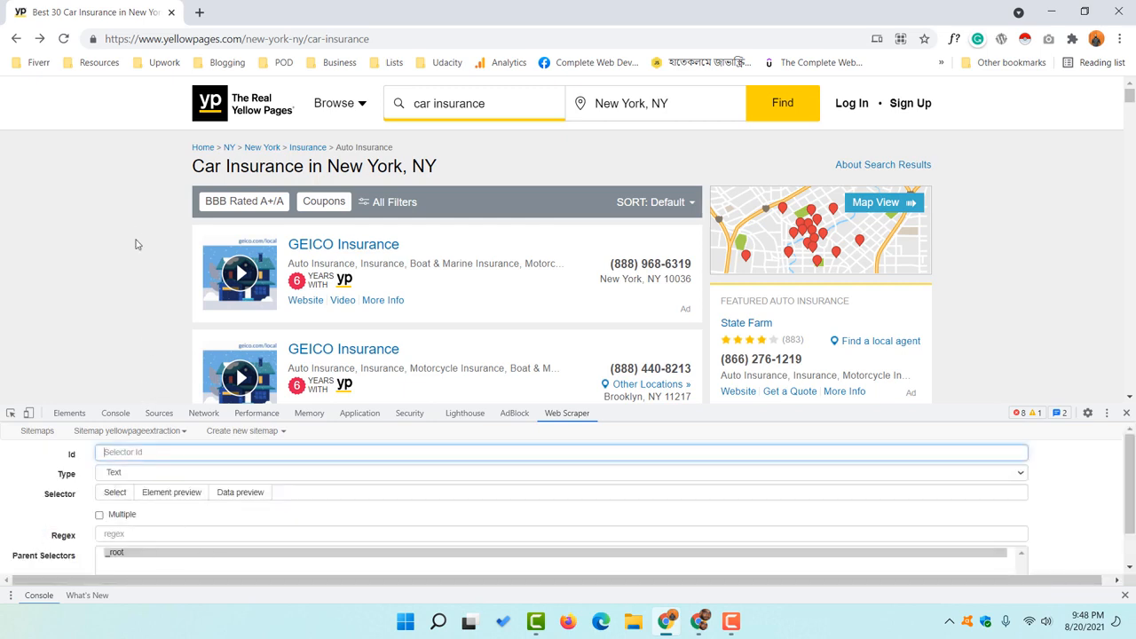
Look through the numbered car insurance listings and examine their business-name links.
{"action": "scroll", "coordinate": [152, 278], "scroll_direction": "down", "scroll_amount": 15}
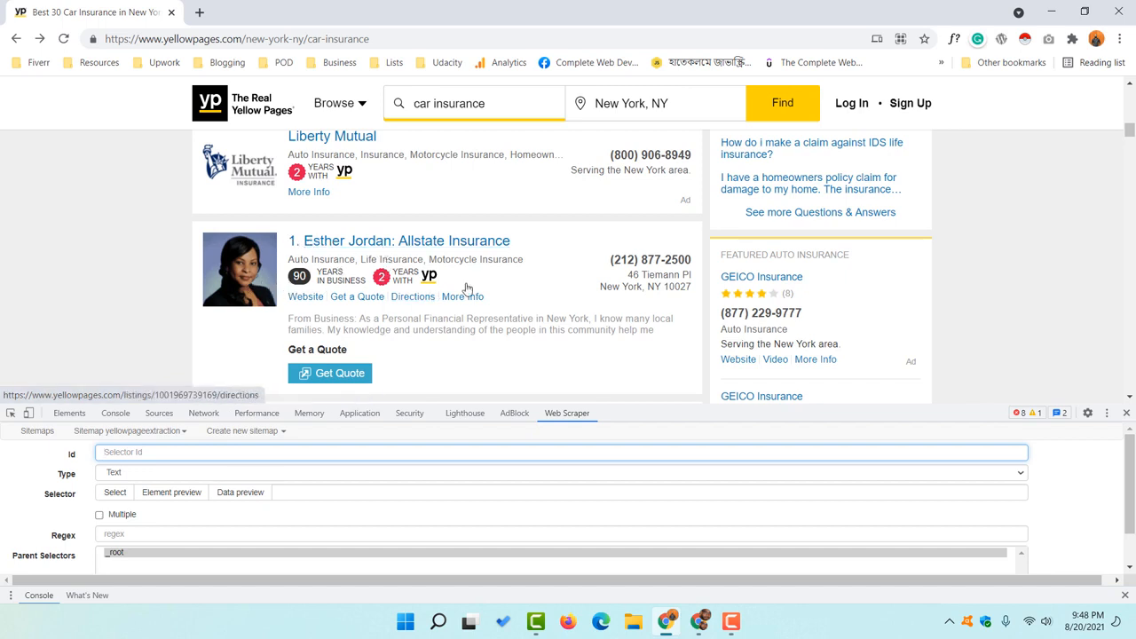
{"action": "scroll", "coordinate": [391, 284], "scroll_direction": "down", "scroll_amount": 2}
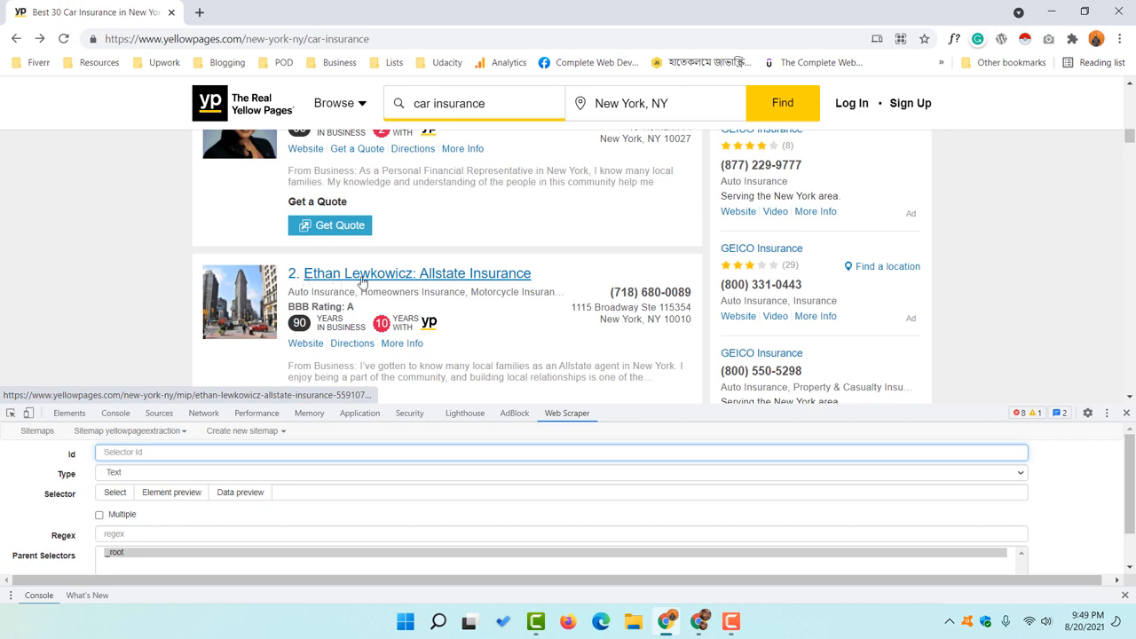
{"action": "scroll", "coordinate": [362, 281], "scroll_direction": "down", "scroll_amount": 1}
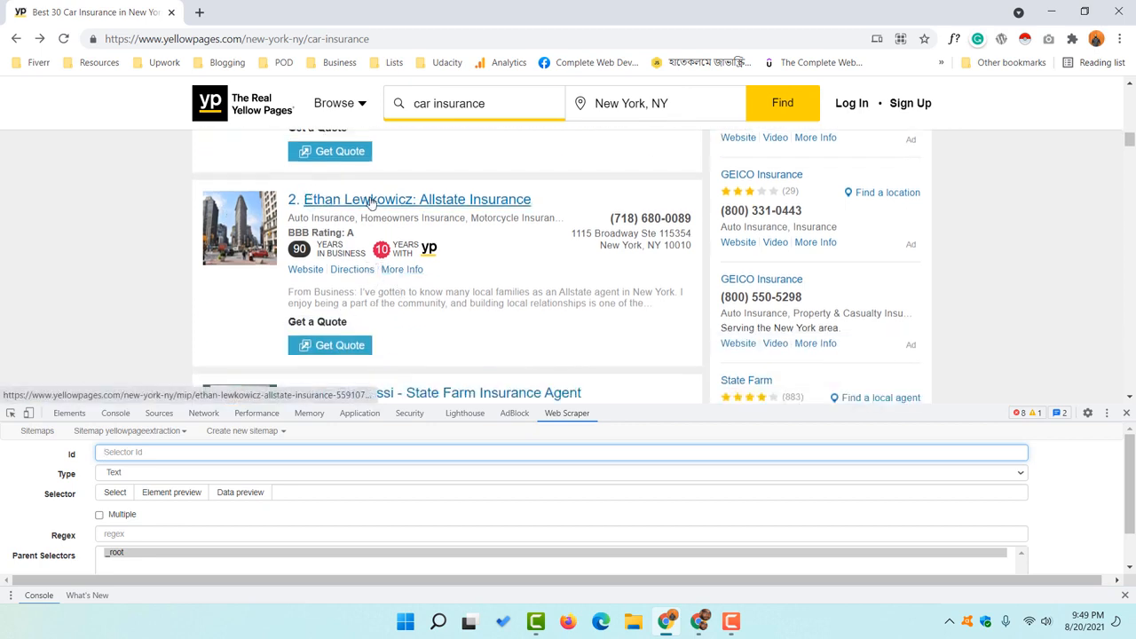
{"action": "scroll", "coordinate": [362, 241], "scroll_direction": "down", "scroll_amount": 2}
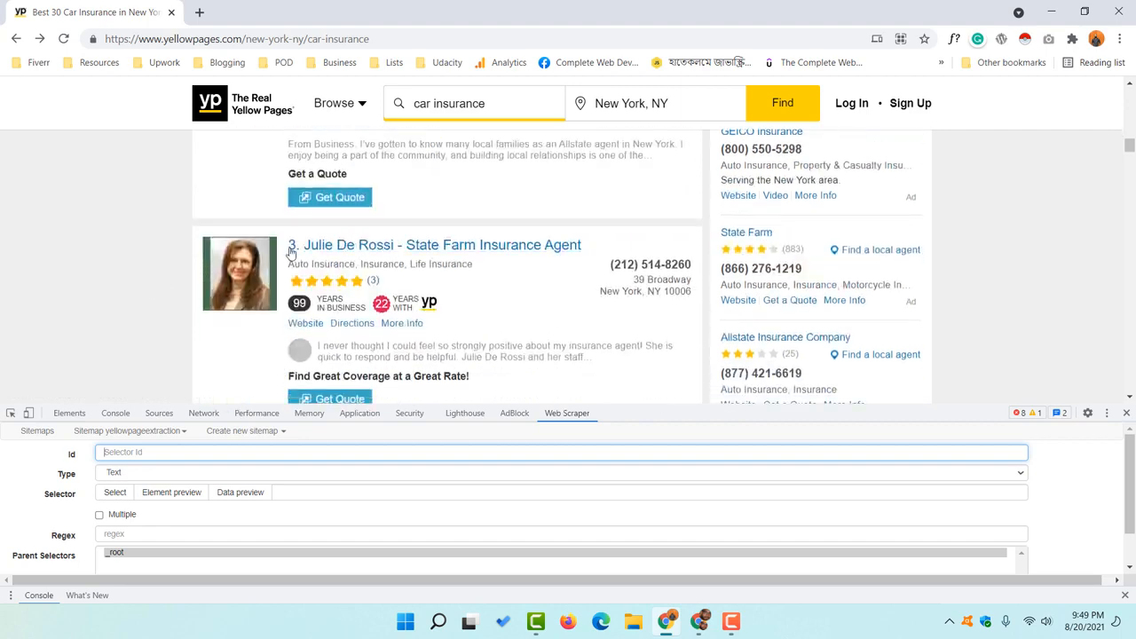
{"action": "scroll", "coordinate": [353, 250], "scroll_direction": "down", "scroll_amount": 1}
{"action": "scroll", "coordinate": [352, 251], "scroll_direction": "down", "scroll_amount": 3}
{"action": "scroll", "coordinate": [147, 257], "scroll_direction": "up", "scroll_amount": 10}
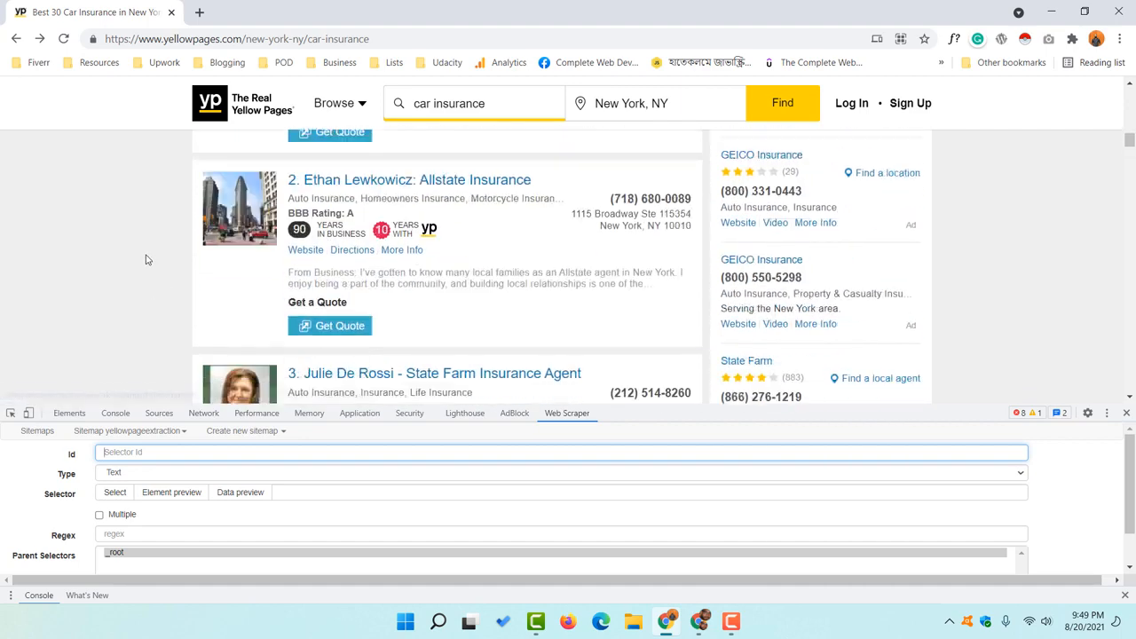
{"action": "scroll", "coordinate": [147, 257], "scroll_direction": "up", "scroll_amount": 3}
{"action": "scroll", "coordinate": [145, 257], "scroll_direction": "down", "scroll_amount": 4}
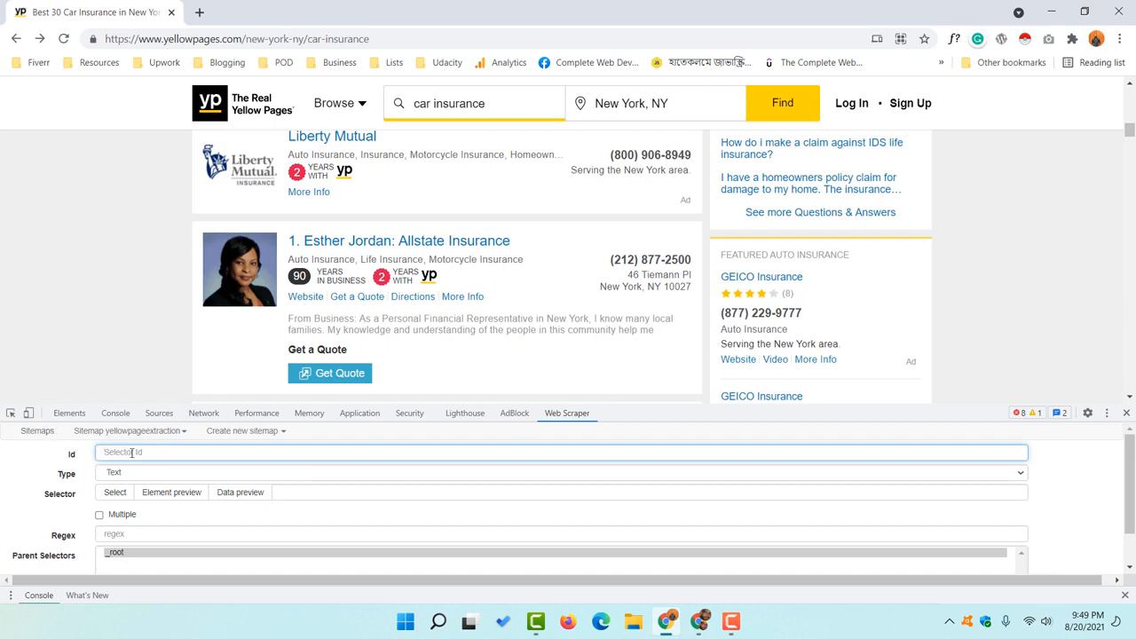
Name the new selector links, set its type to Link and enable multiple matches.
{"action": "type", "text": "links"}
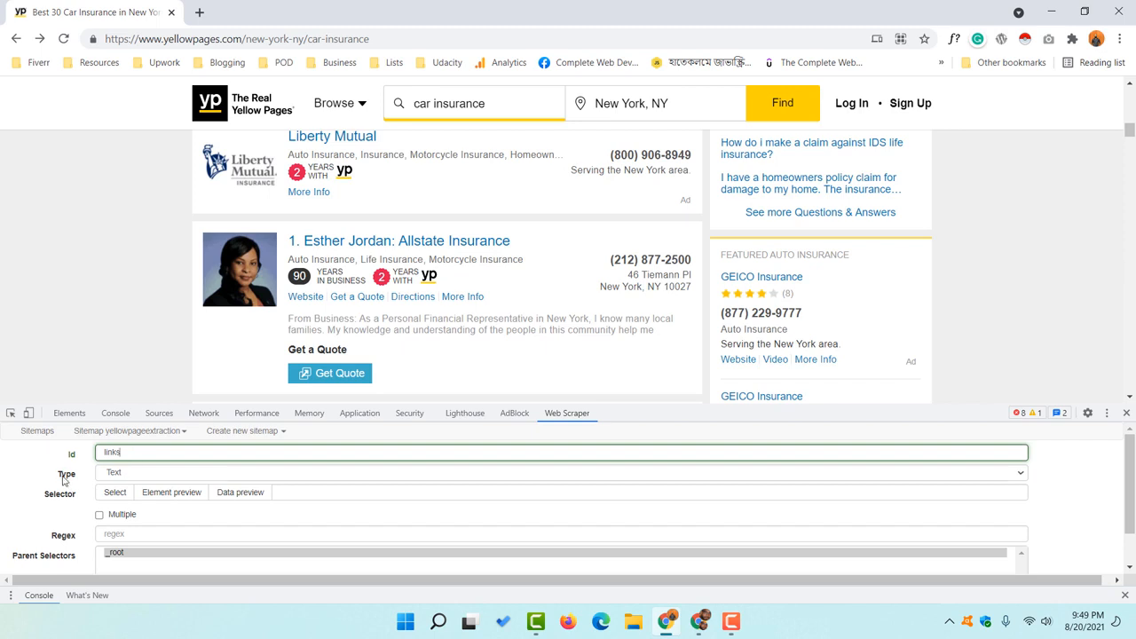
{"action": "left_click", "coordinate": [118, 473]}
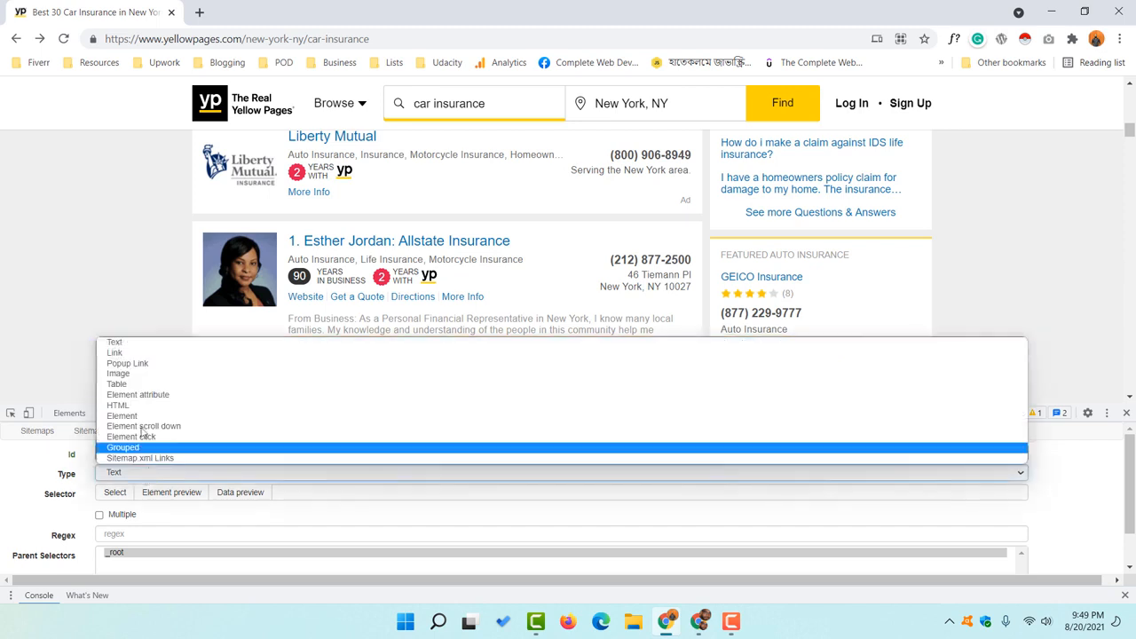
{"action": "left_click", "coordinate": [208, 353]}
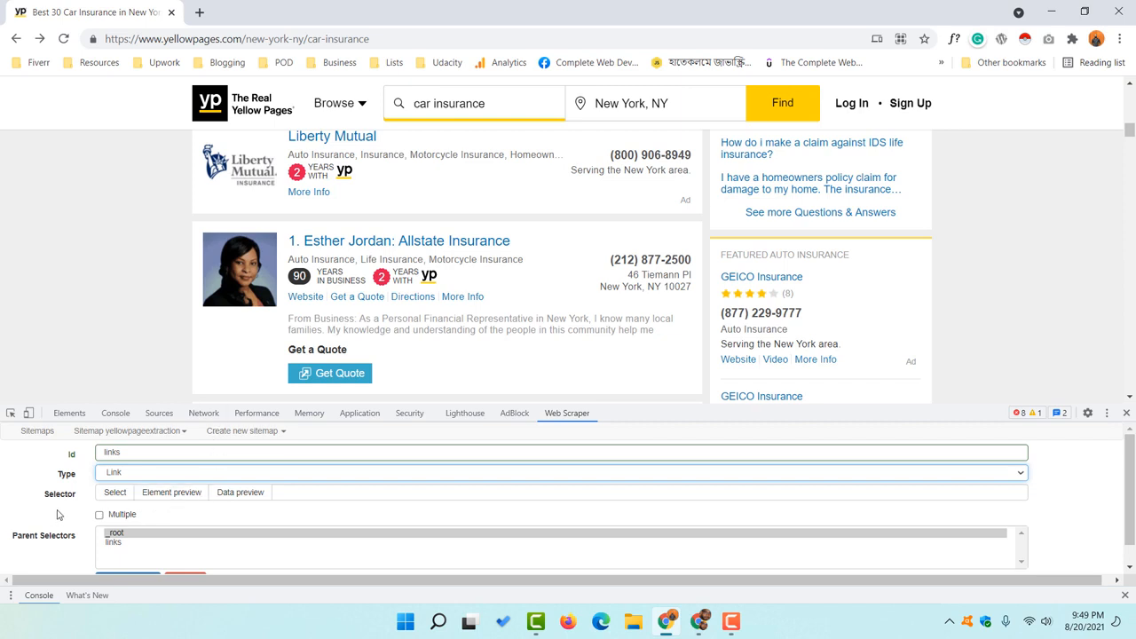
{"action": "left_click", "coordinate": [100, 515]}
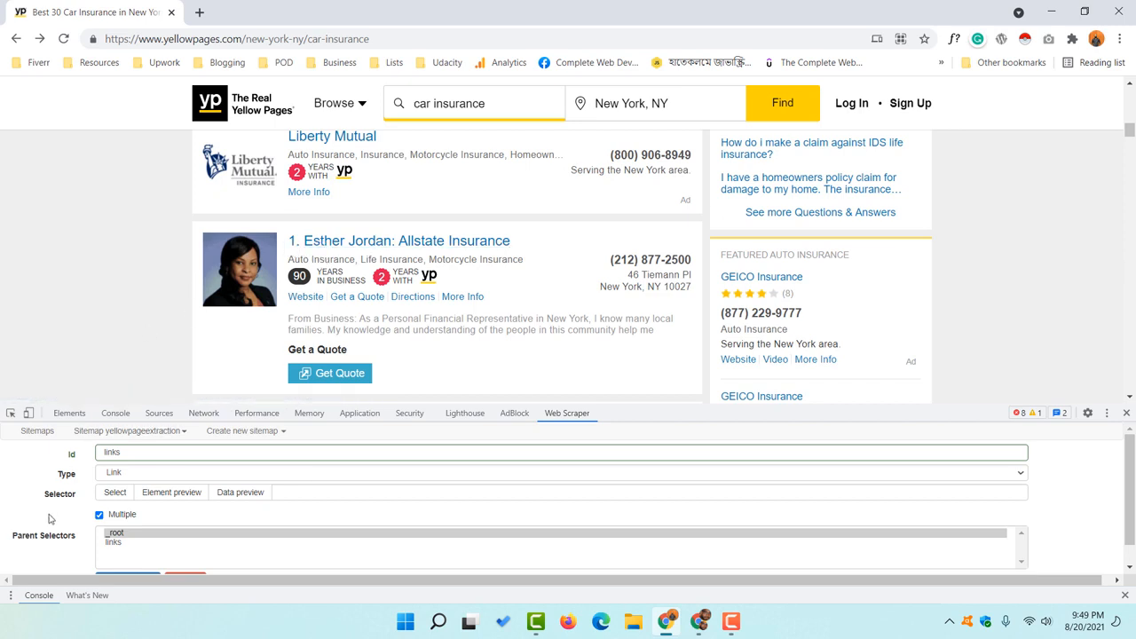
Select the business-name links of the first two numbered listings as the selector's page elements.
{"action": "left_click", "coordinate": [116, 494]}
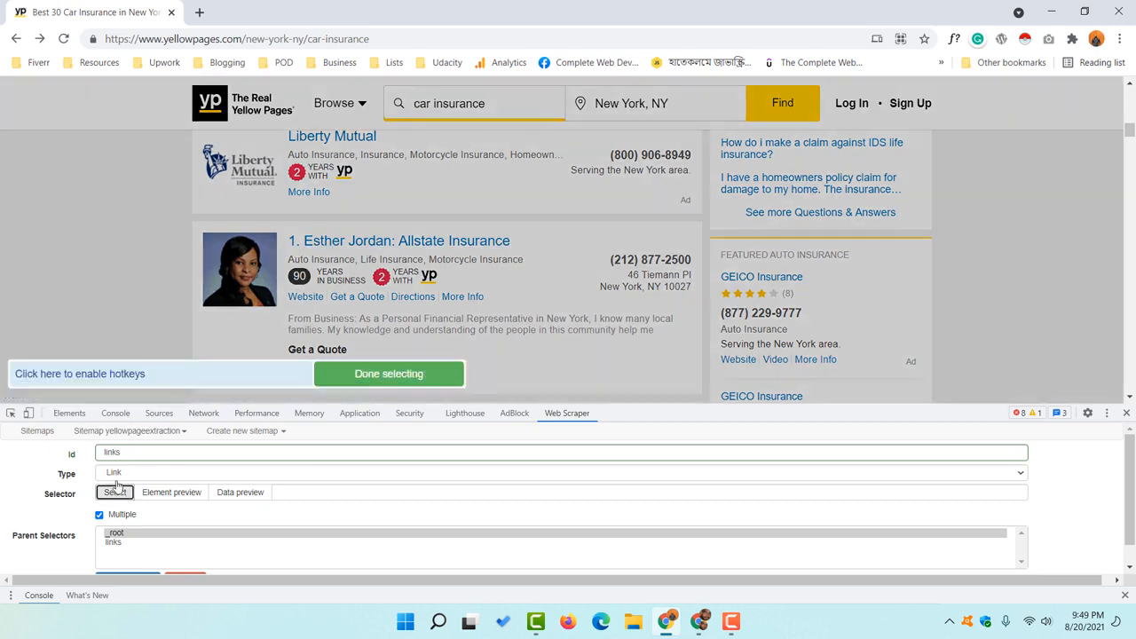
{"action": "left_click", "coordinate": [335, 245]}
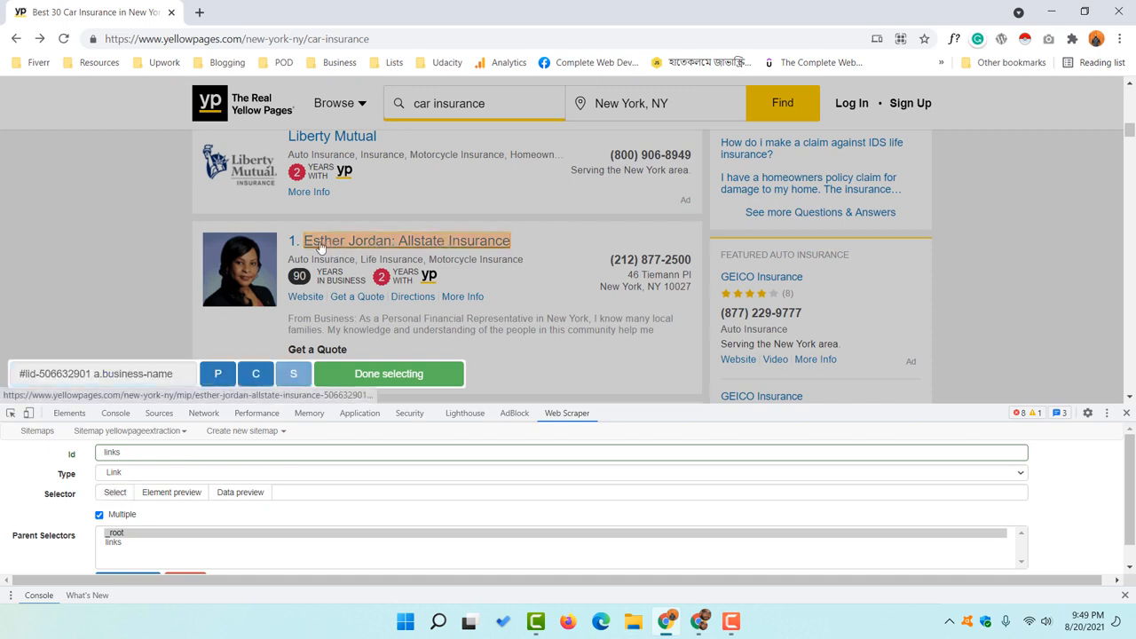
{"action": "scroll", "coordinate": [461, 270], "scroll_direction": "down", "scroll_amount": 3}
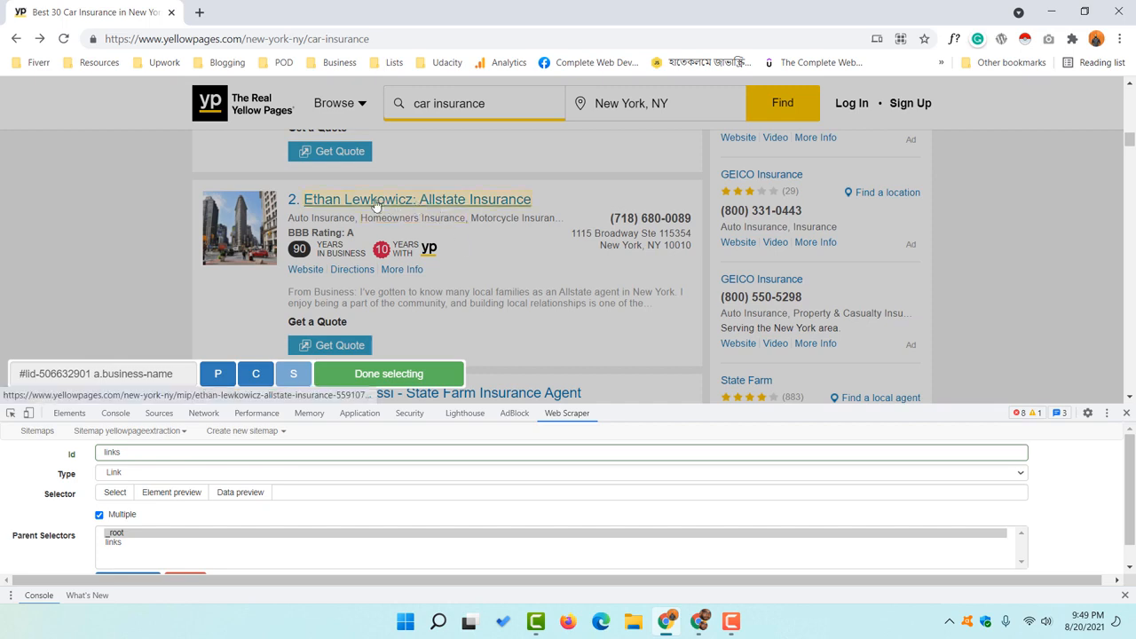
{"action": "left_click", "coordinate": [413, 203]}
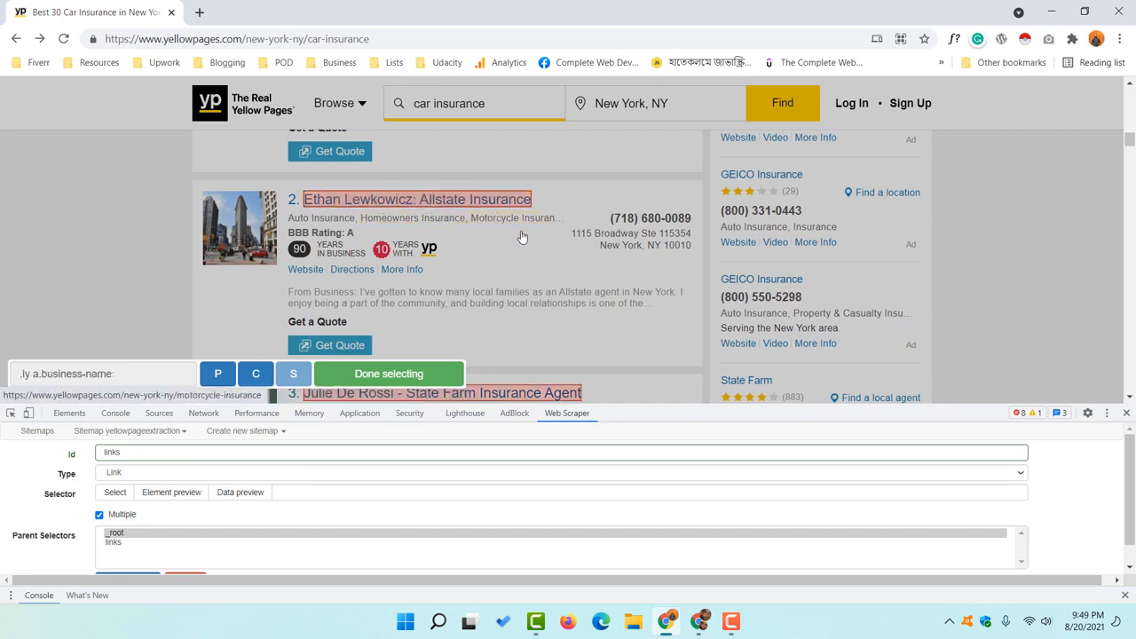
Check the business-name highlighting on the numbered listings down to number 30 and back to the first.
{"action": "scroll", "coordinate": [523, 233], "scroll_direction": "down", "scroll_amount": 2}
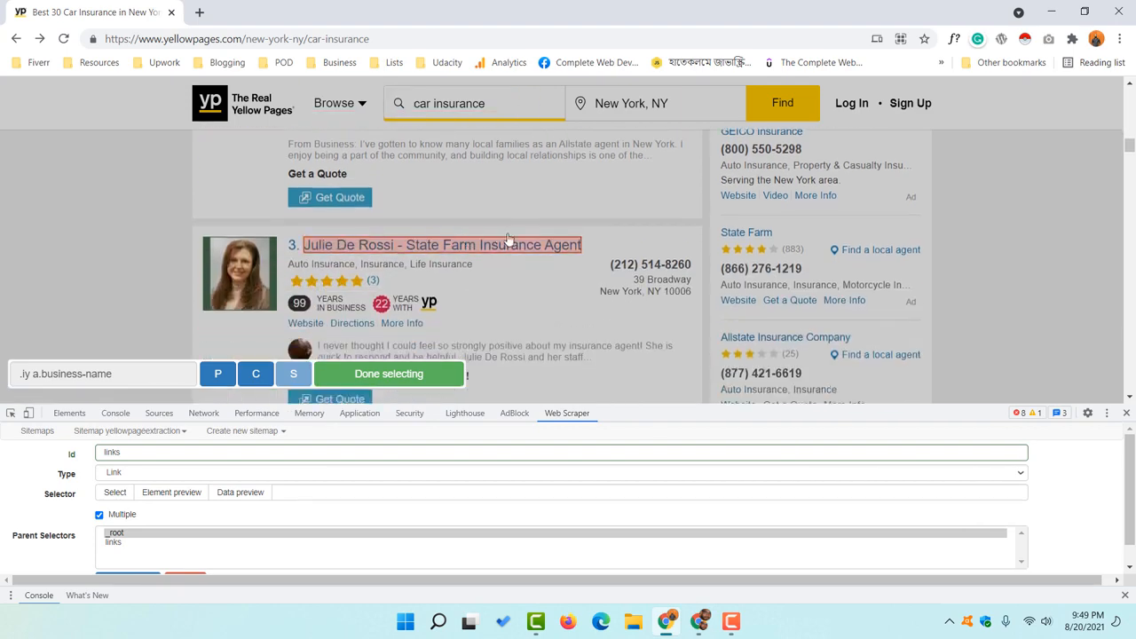
{"action": "scroll", "coordinate": [515, 247], "scroll_direction": "down", "scroll_amount": 3}
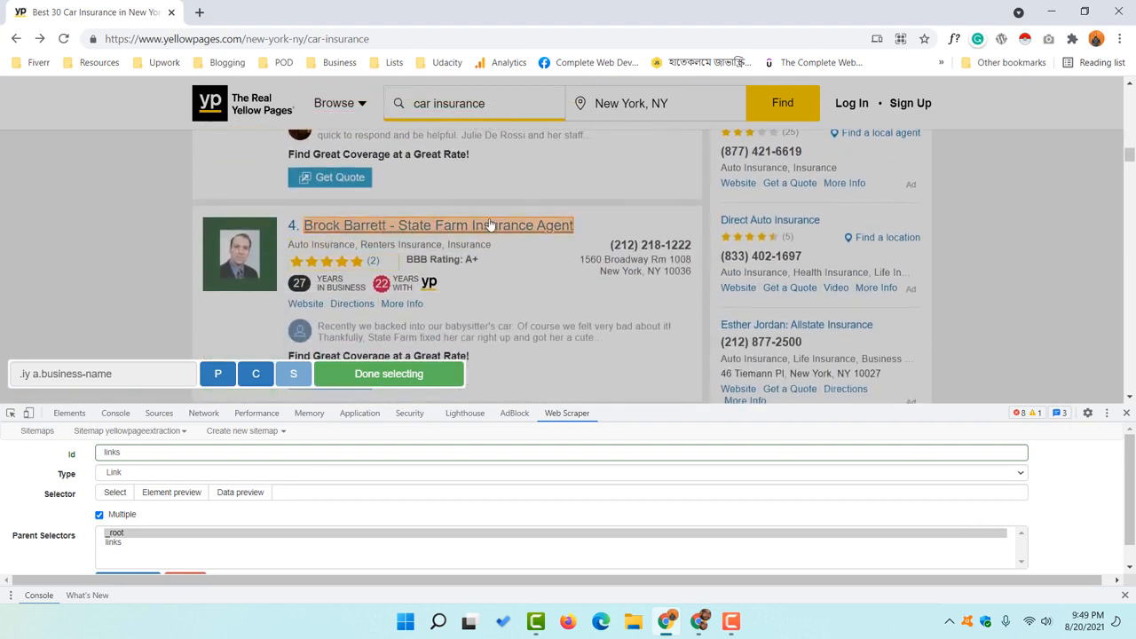
{"action": "scroll", "coordinate": [444, 269], "scroll_direction": "down", "scroll_amount": 4}
{"action": "scroll", "coordinate": [530, 254], "scroll_direction": "down", "scroll_amount": 9}
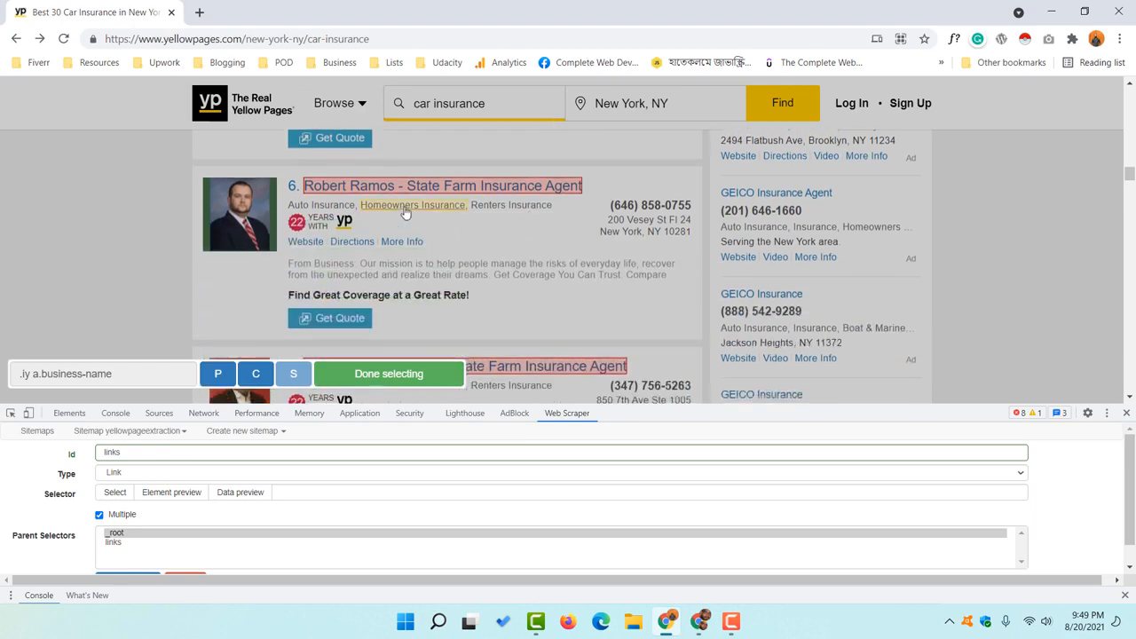
{"action": "scroll", "coordinate": [547, 267], "scroll_direction": "down", "scroll_amount": 20}
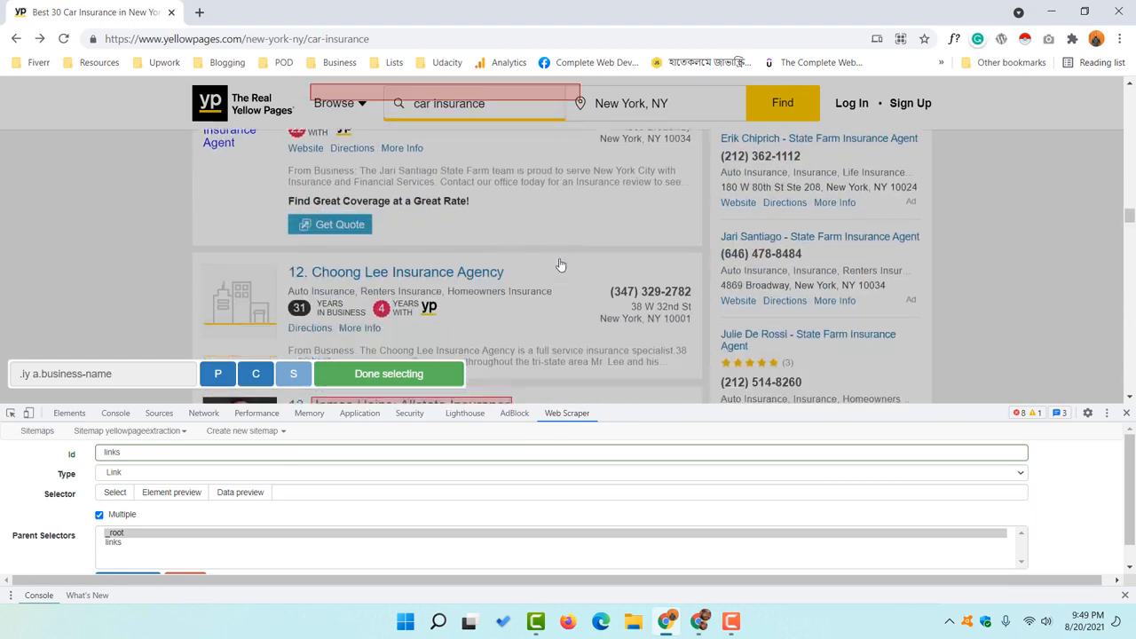
{"action": "scroll", "coordinate": [588, 286], "scroll_direction": "down", "scroll_amount": 15}
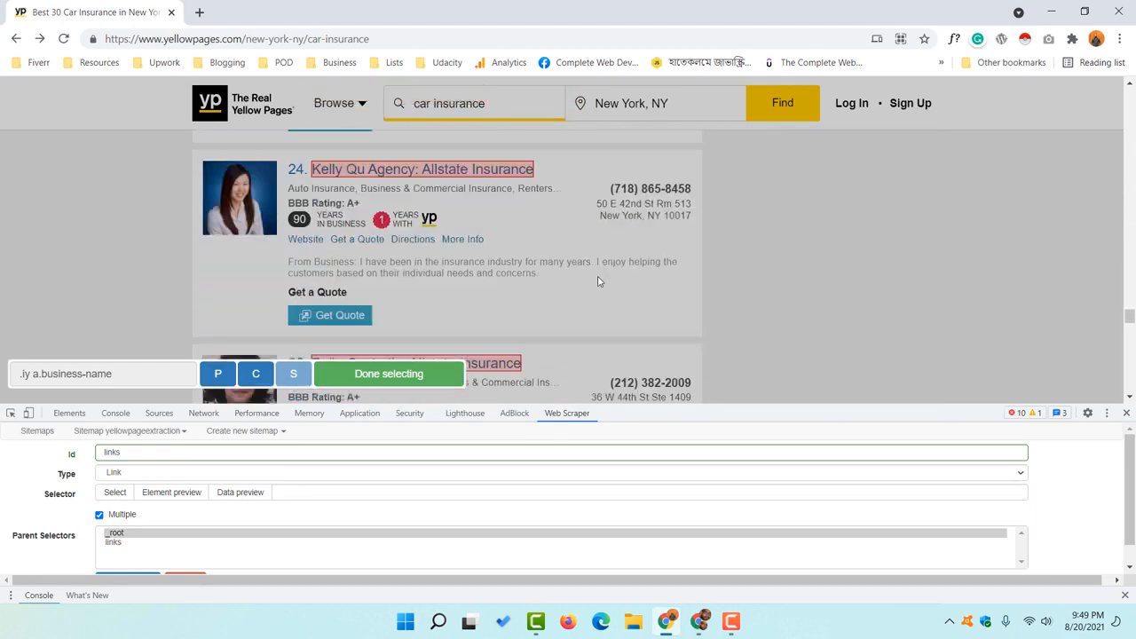
{"action": "scroll", "coordinate": [598, 255], "scroll_direction": "down", "scroll_amount": 5}
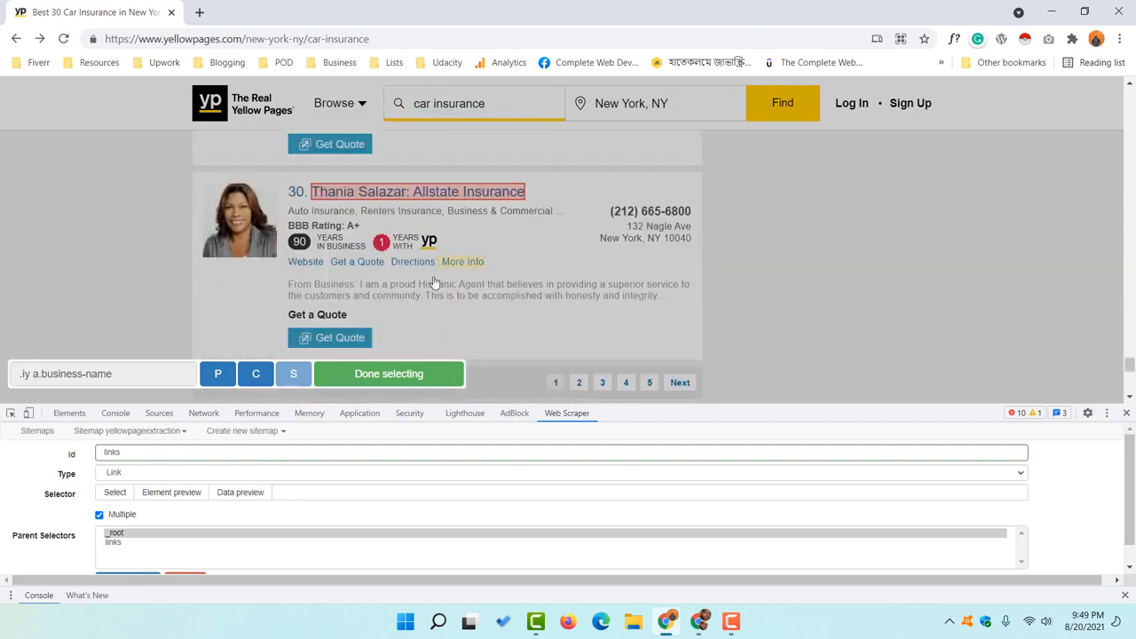
{"action": "left_click", "coordinate": [337, 192]}
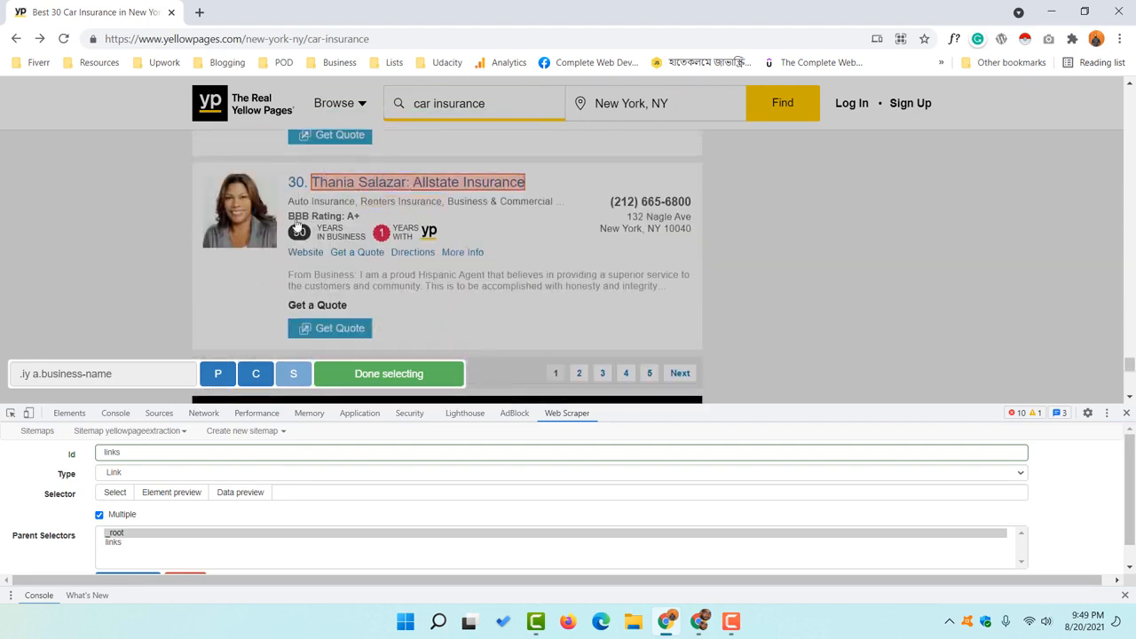
{"action": "scroll", "coordinate": [452, 262], "scroll_direction": "up", "scroll_amount": 1}
{"action": "scroll", "coordinate": [453, 262], "scroll_direction": "up", "scroll_amount": 20}
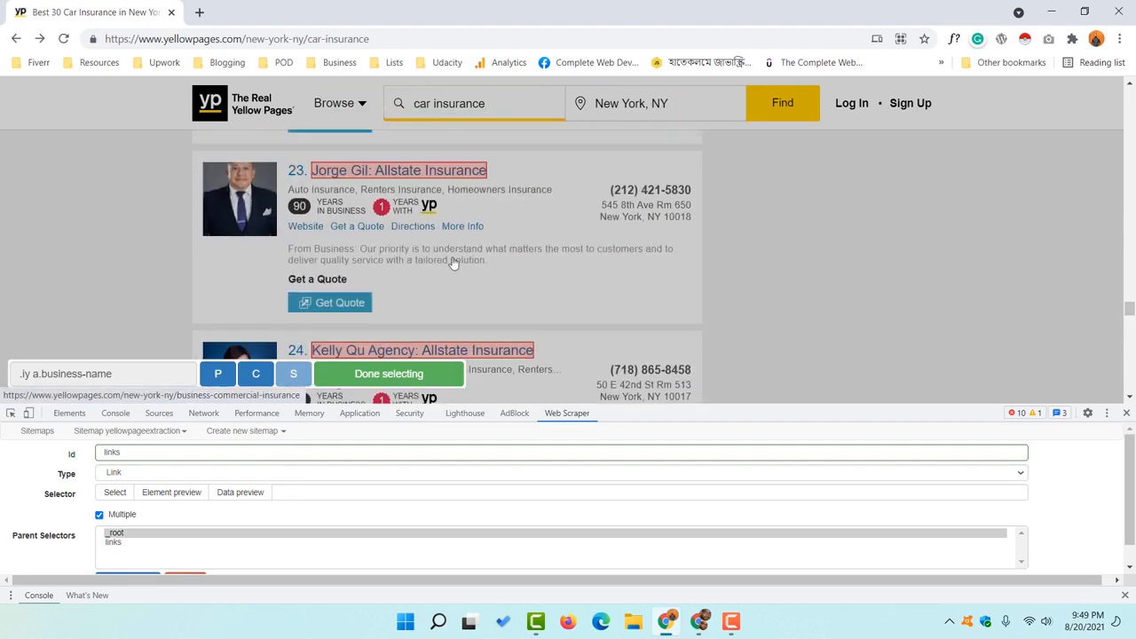
{"action": "scroll", "coordinate": [453, 262], "scroll_direction": "up", "scroll_amount": 10}
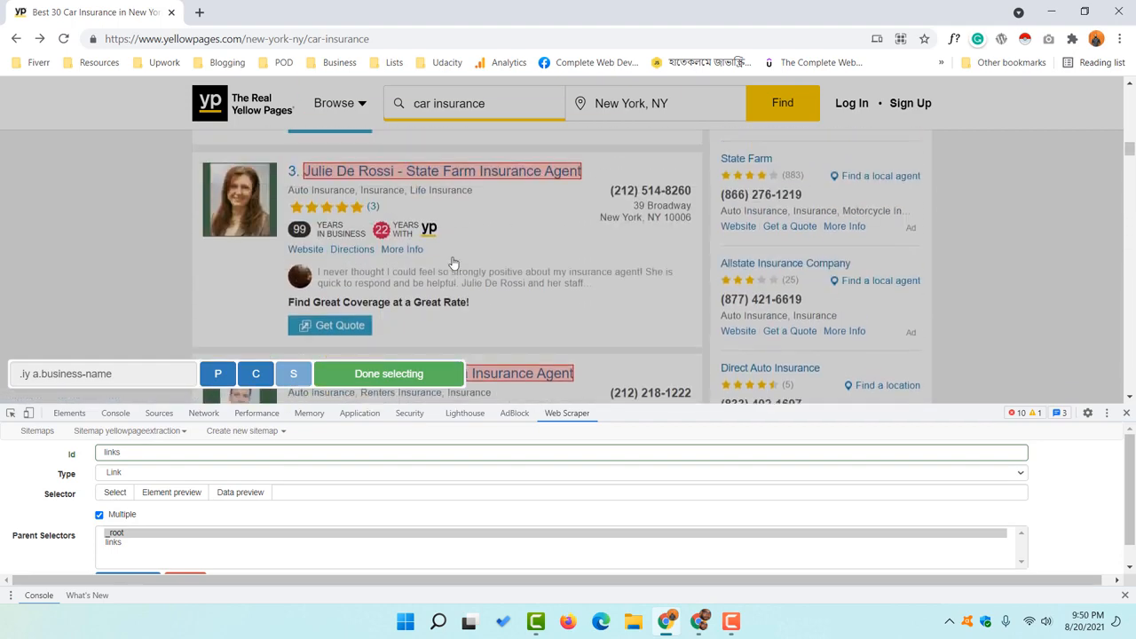
{"action": "left_click", "coordinate": [403, 169]}
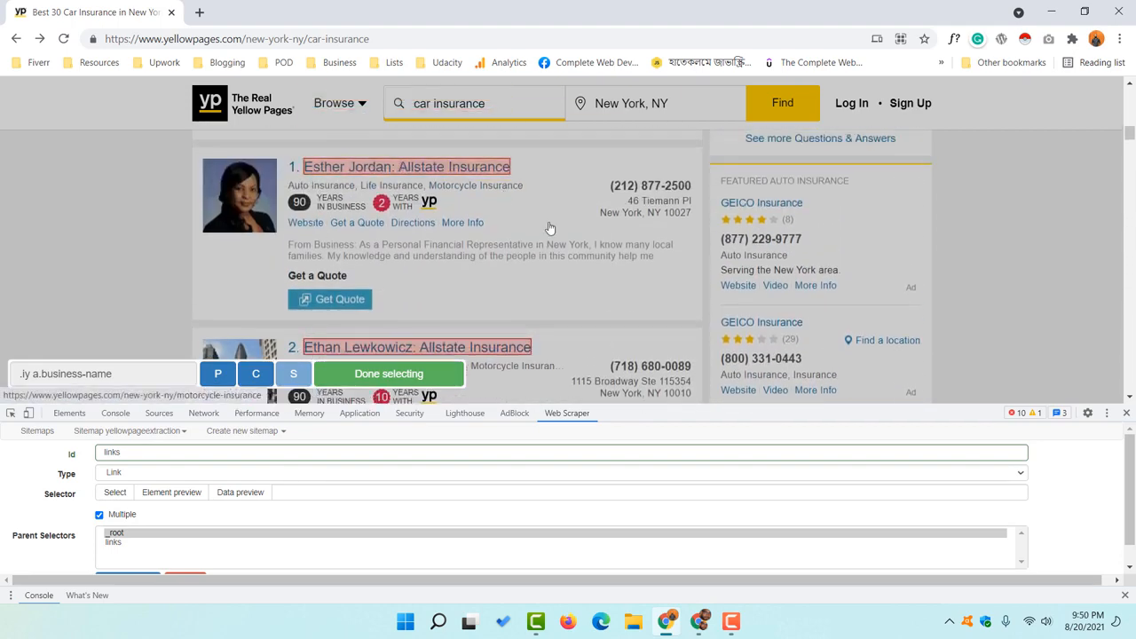
Finish the element selection and save the links selector.
{"action": "left_click", "coordinate": [376, 376]}
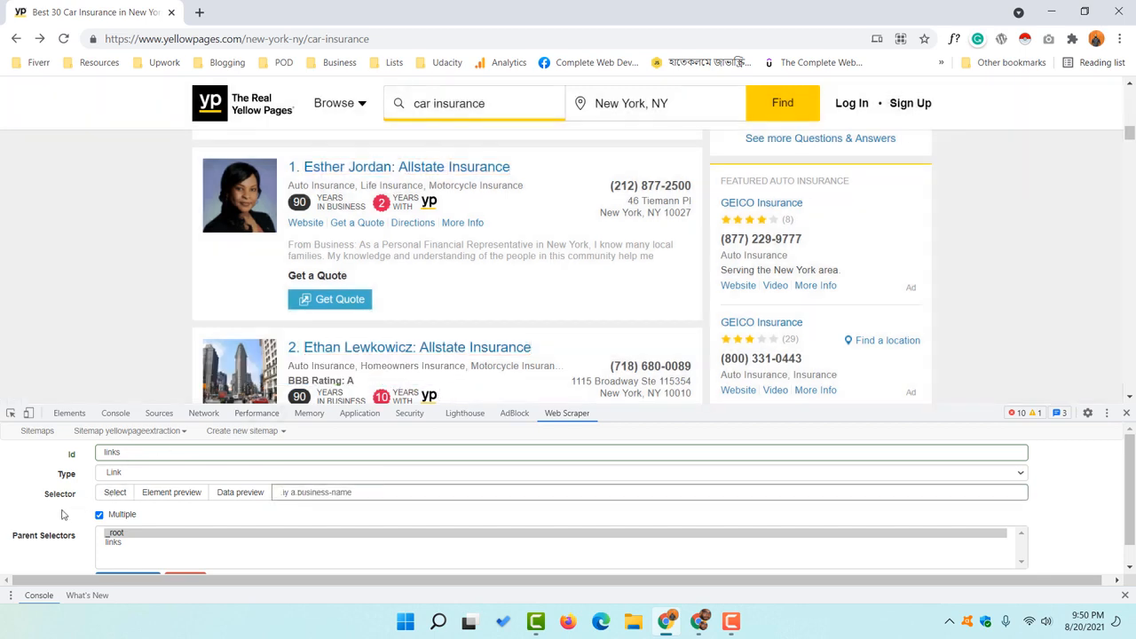
{"action": "scroll", "coordinate": [62, 514], "scroll_direction": "down", "scroll_amount": 1}
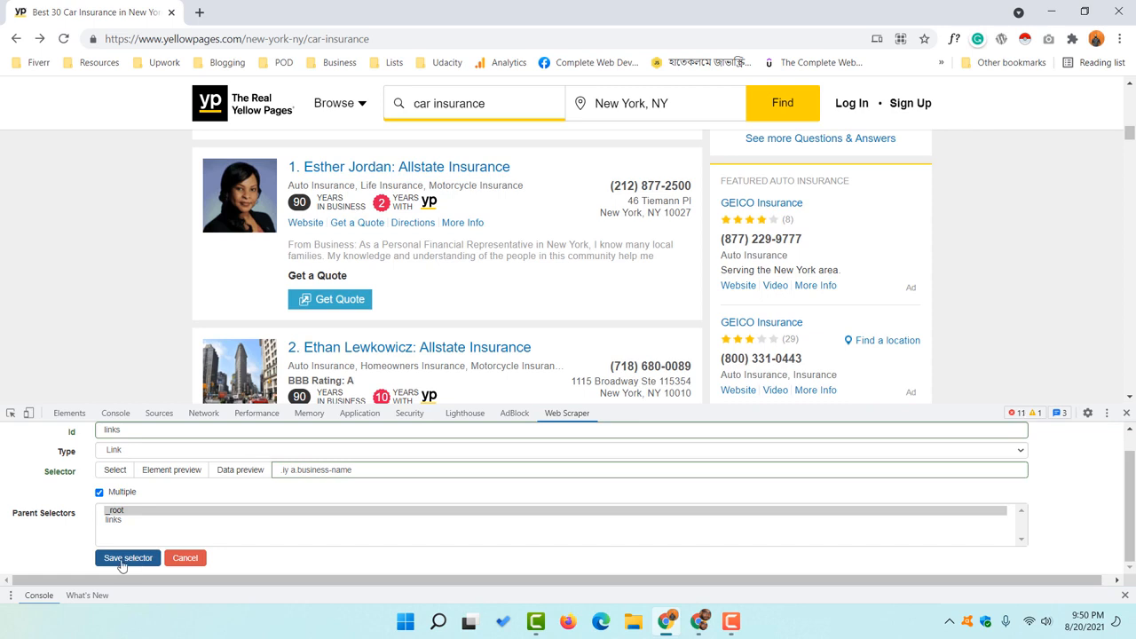
{"action": "left_click", "coordinate": [128, 558]}
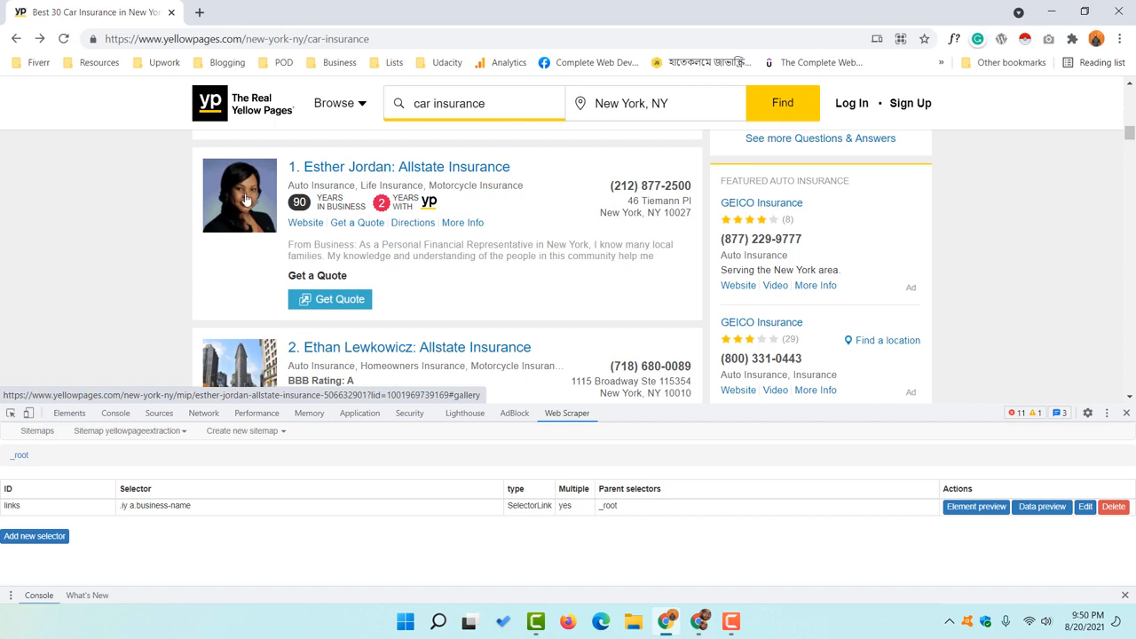
Open the first numbered listing's detail page and go into the links selector's child level.
{"action": "left_click", "coordinate": [335, 171]}
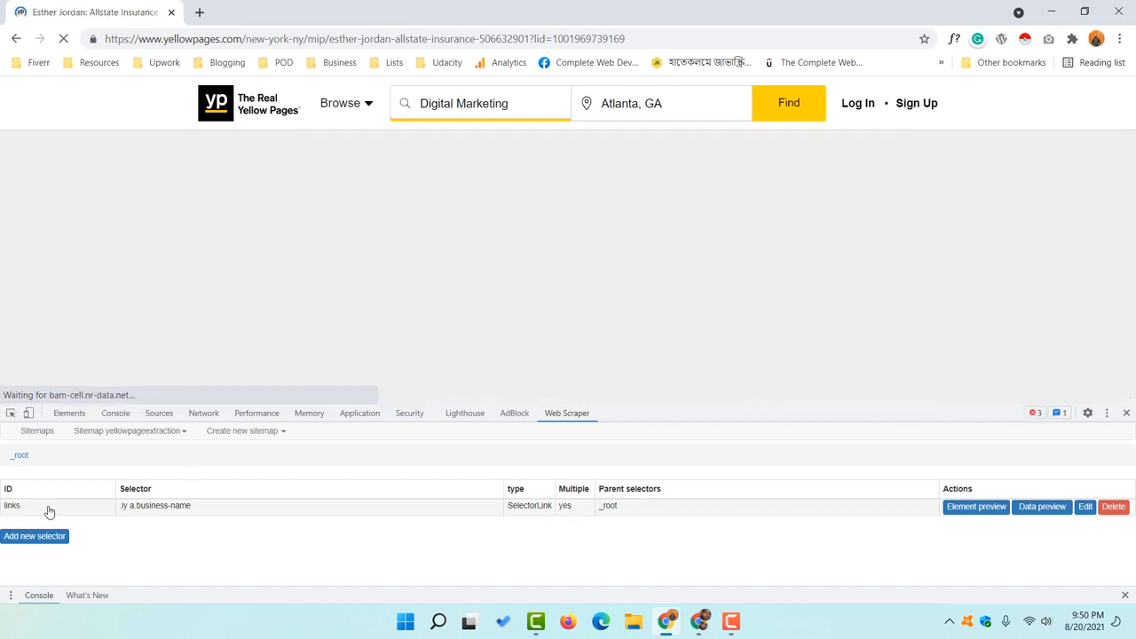
{"action": "left_click", "coordinate": [47, 507]}
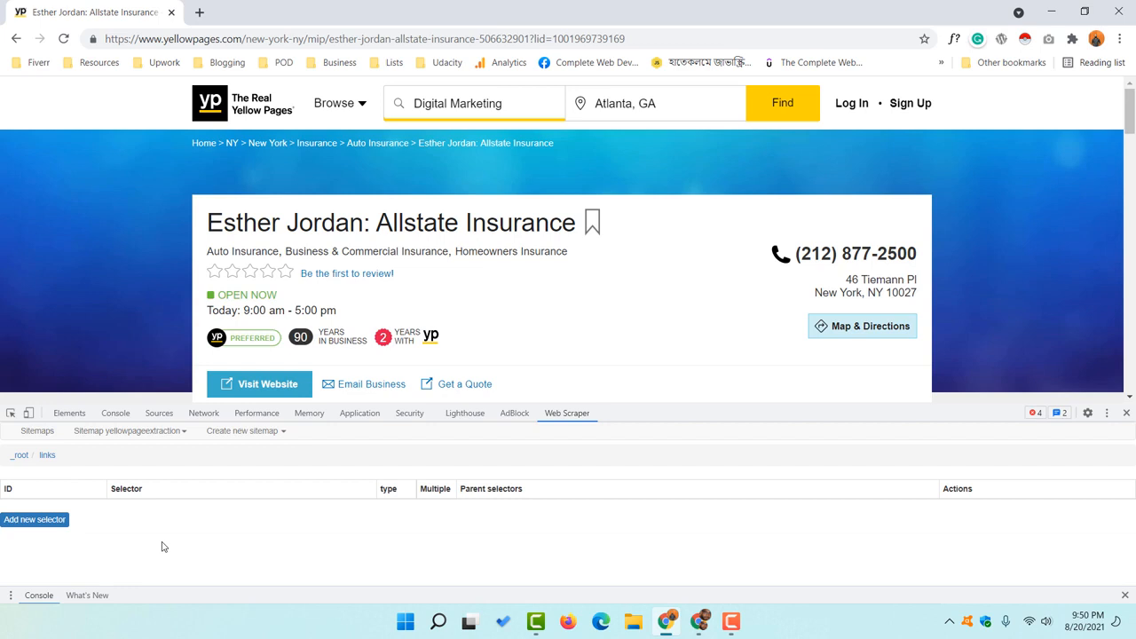
Add a new selector under links and set its ID to Name.
{"action": "left_click", "coordinate": [19, 522]}
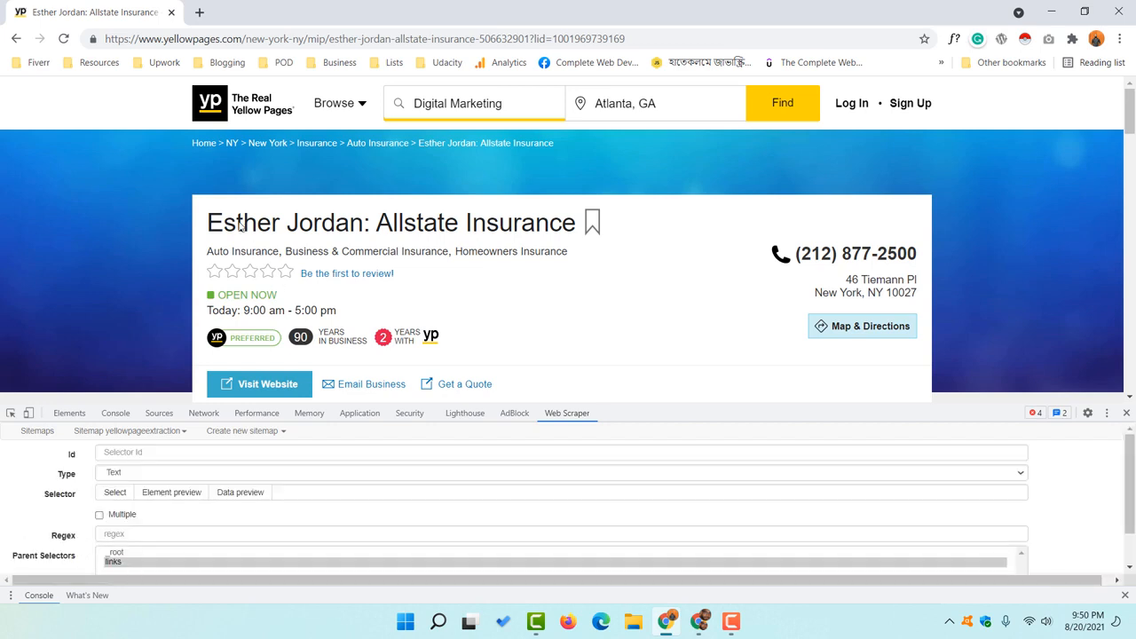
{"action": "left_click", "coordinate": [177, 452]}
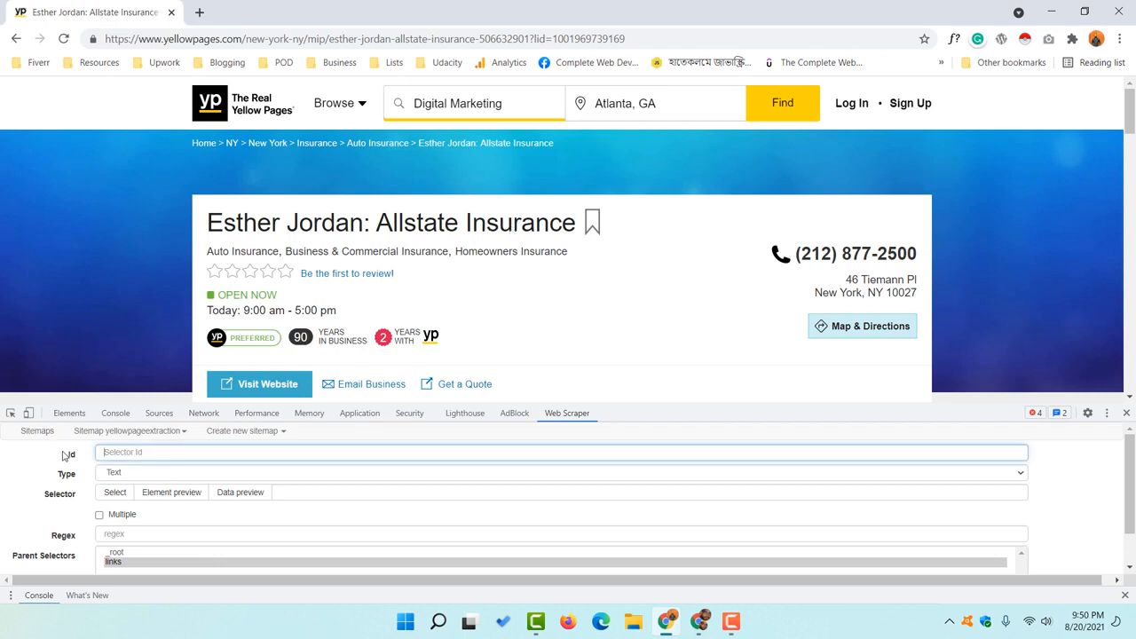
{"action": "type", "text": "Busin"}
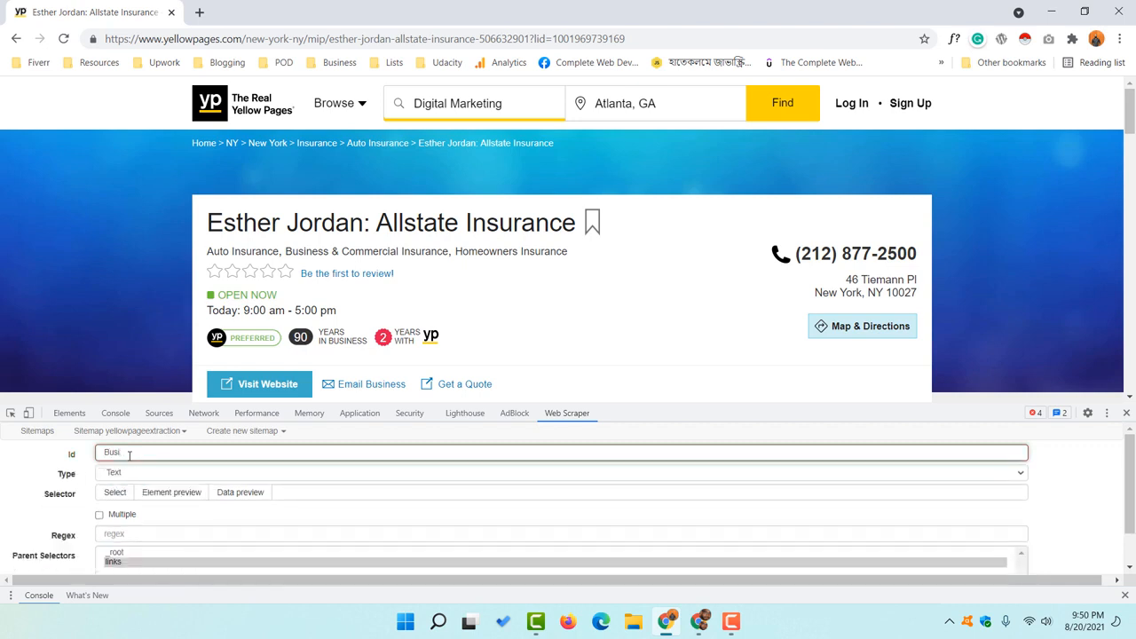
{"action": "key", "text": "BackSpace"}
{"action": "key", "text": "BackSpace"}
{"action": "key", "text": "BackSpace"}
{"action": "key", "text": "BackSpace"}
{"action": "type", "text": "Name"}
Choose the business-name heading as the Name selector's page element and save the selector.
{"action": "left_click", "coordinate": [114, 493]}
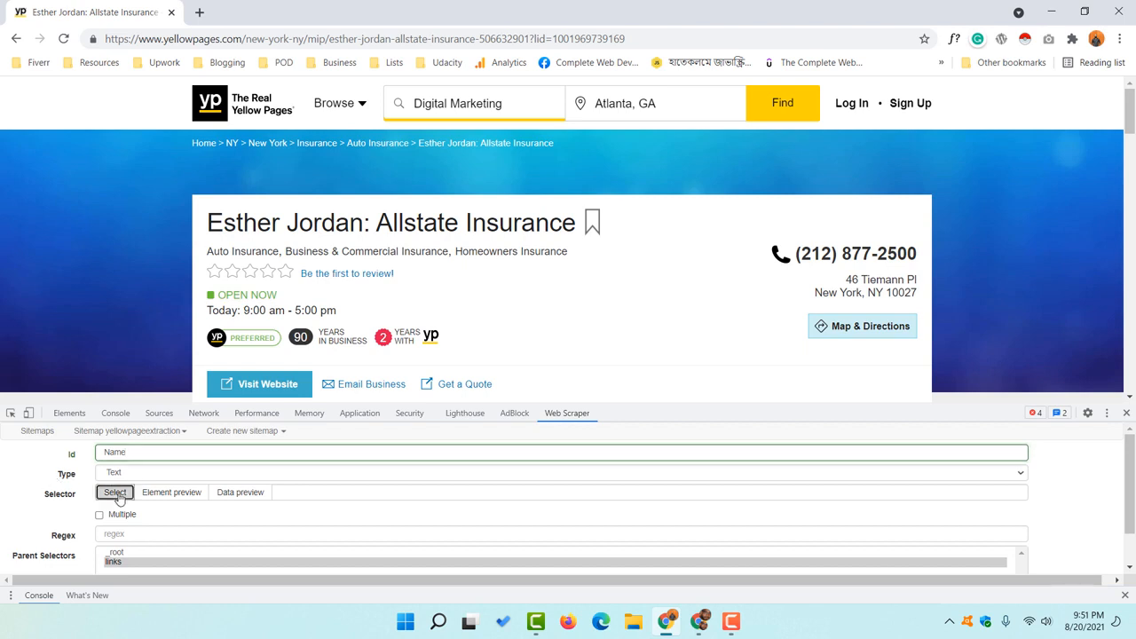
{"action": "left_click", "coordinate": [315, 231]}
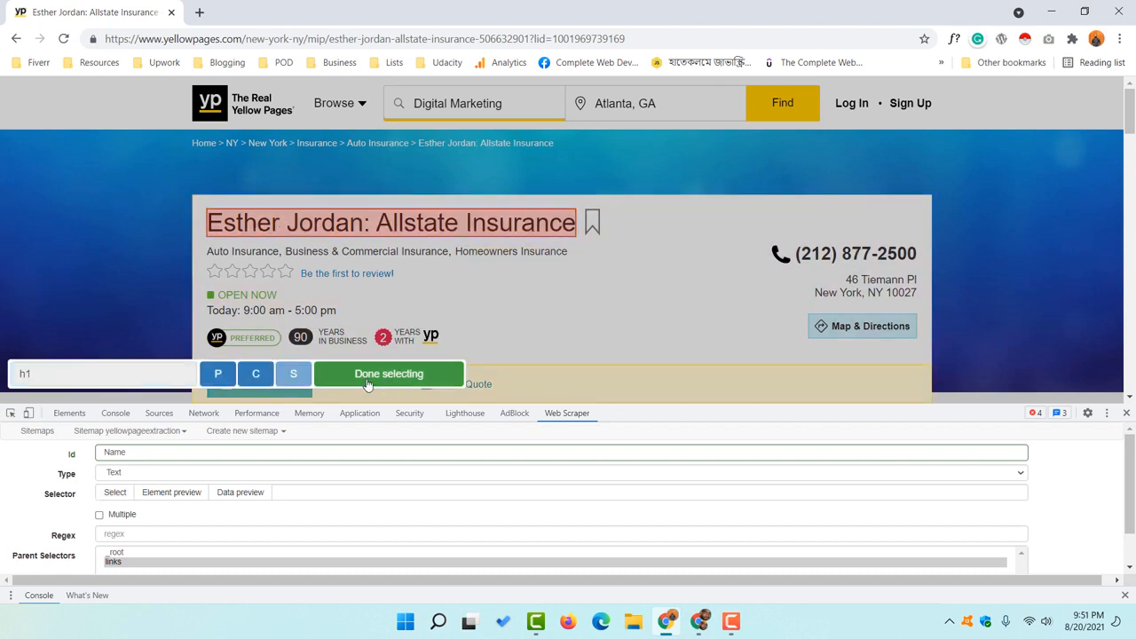
{"action": "left_click", "coordinate": [406, 380]}
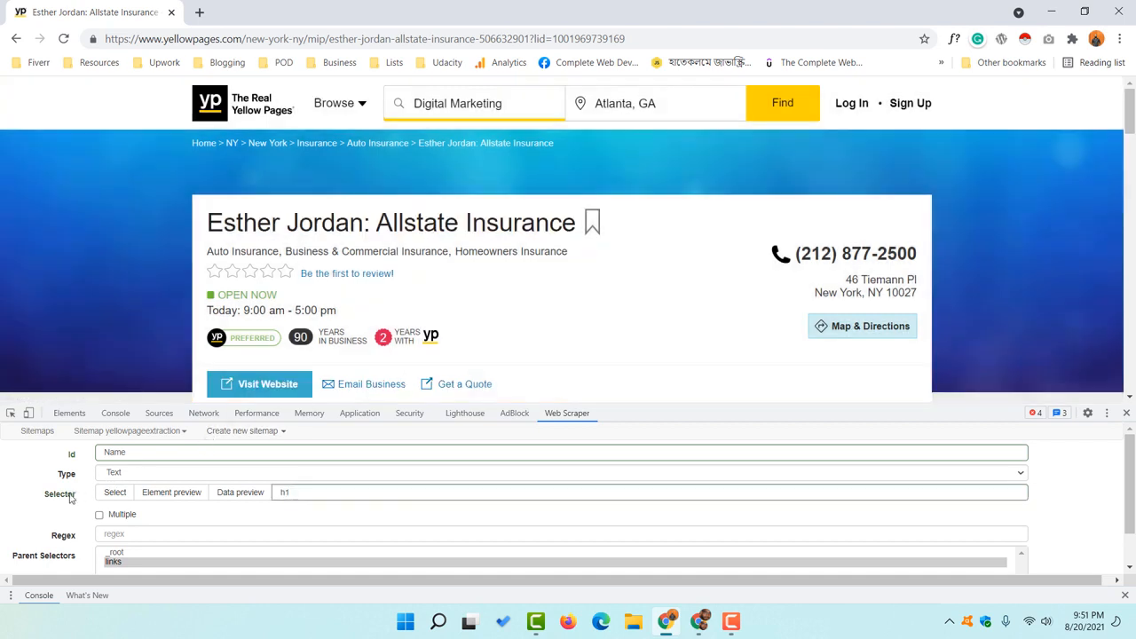
{"action": "scroll", "coordinate": [70, 502], "scroll_direction": "down", "scroll_amount": 1}
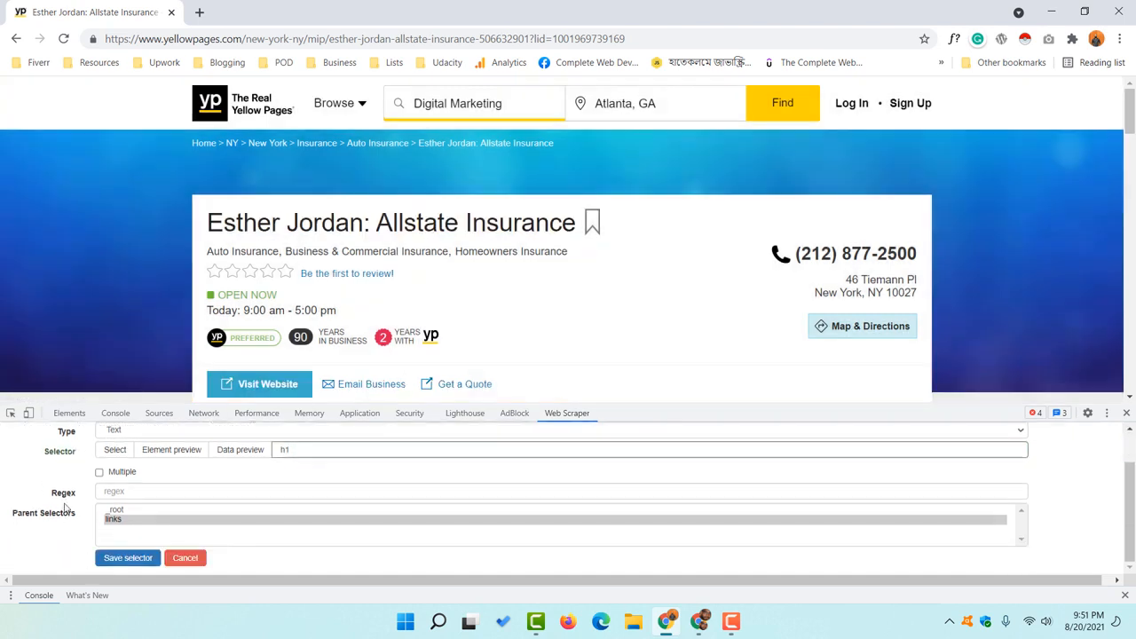
{"action": "left_click", "coordinate": [113, 567]}
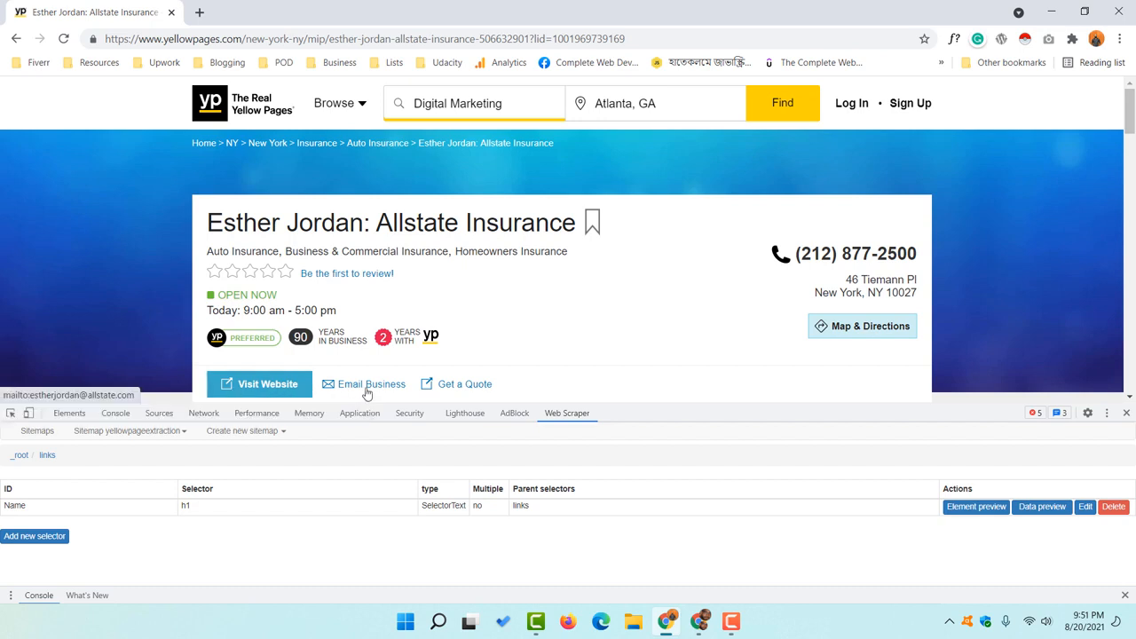
Add and save a text selector with the ID Phone that targets the business's phone number line.
{"action": "left_click", "coordinate": [55, 537]}
{"action": "left_click", "coordinate": [169, 454]}
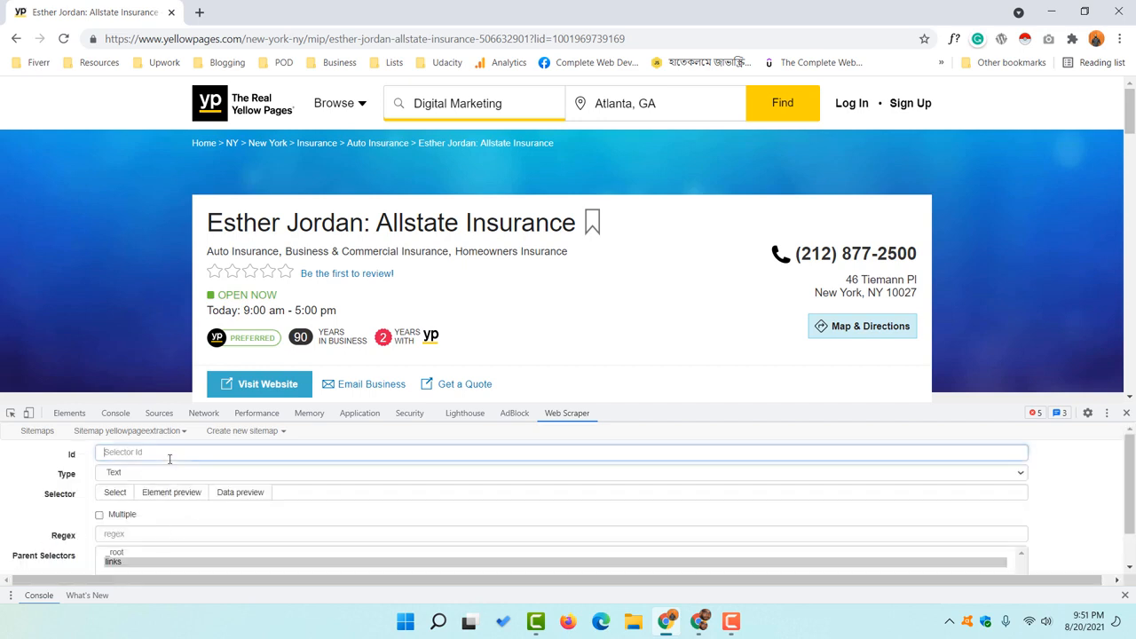
{"action": "type", "text": "Pho"}
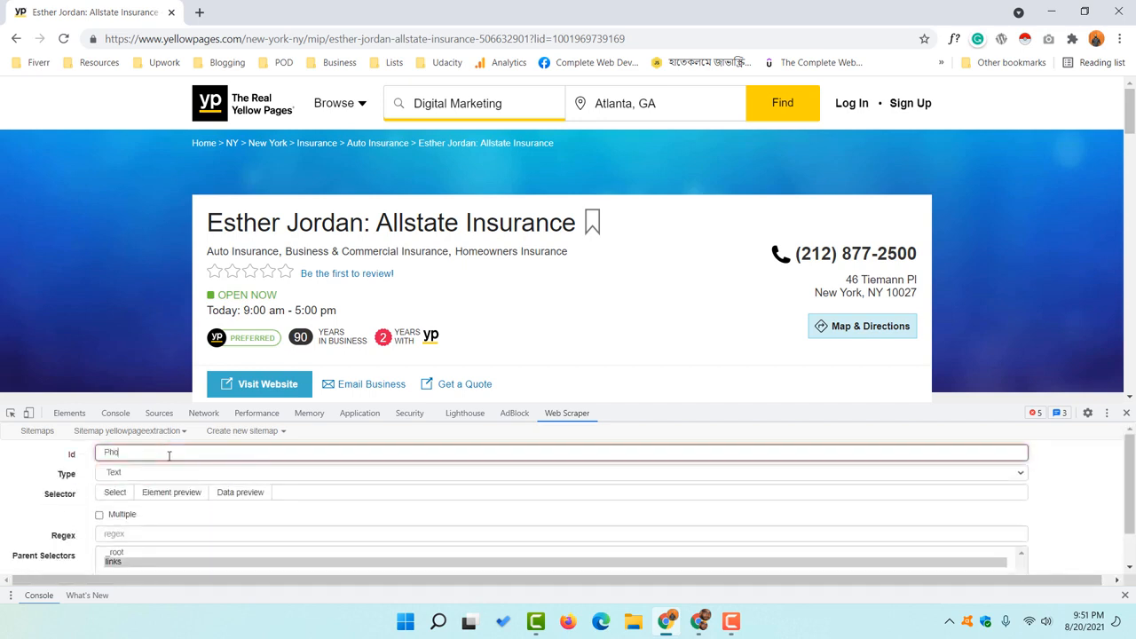
{"action": "type", "text": "ne"}
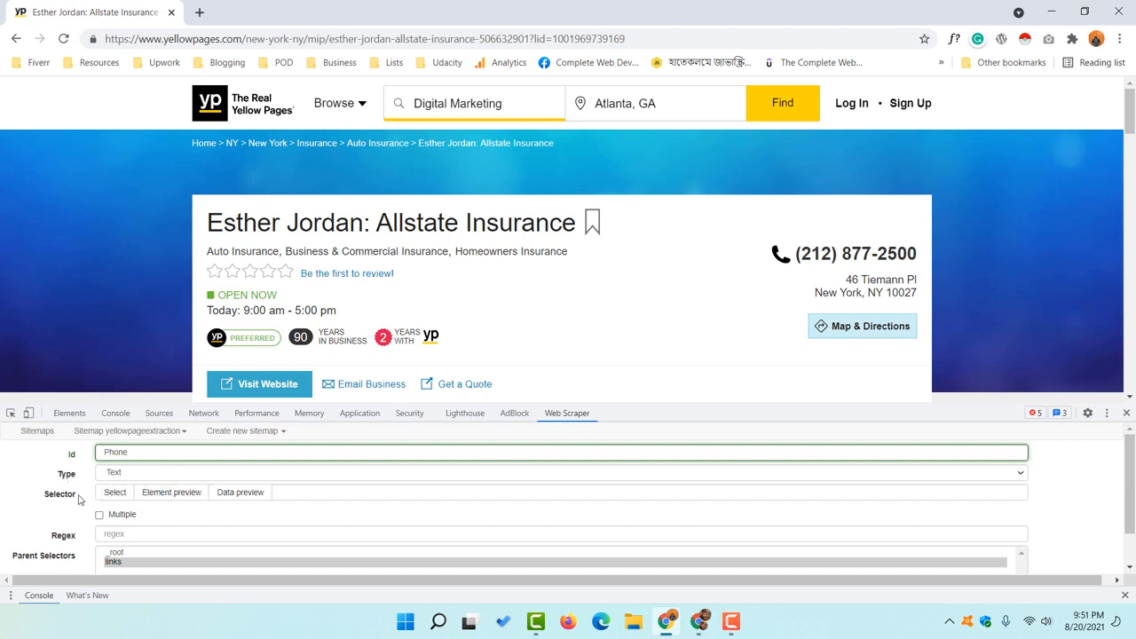
{"action": "left_click", "coordinate": [115, 492]}
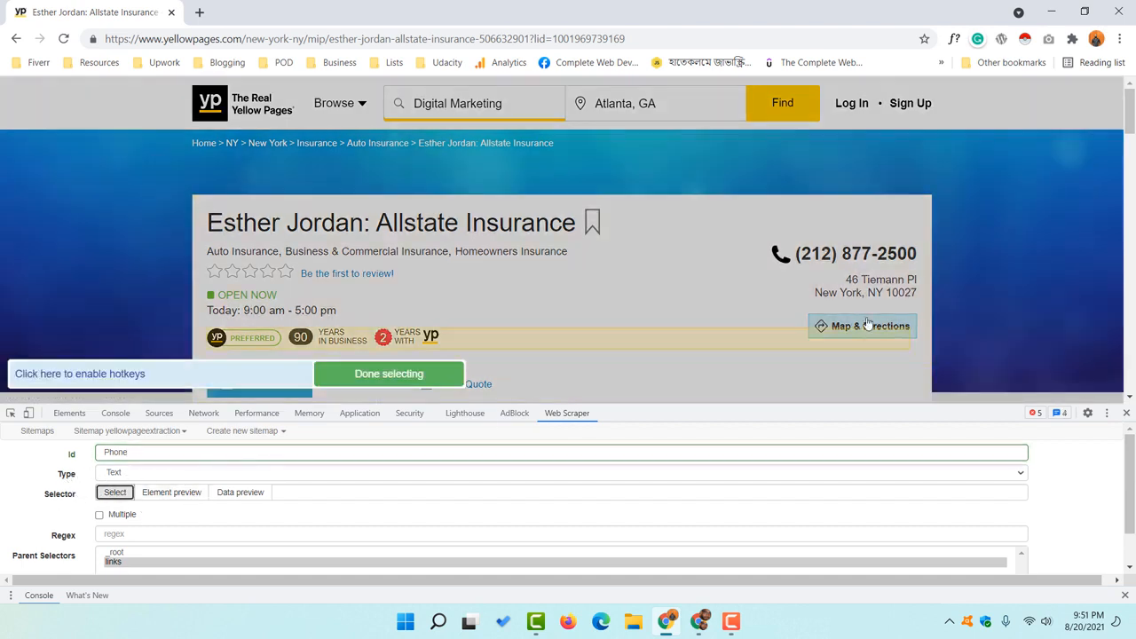
{"action": "left_click", "coordinate": [828, 257]}
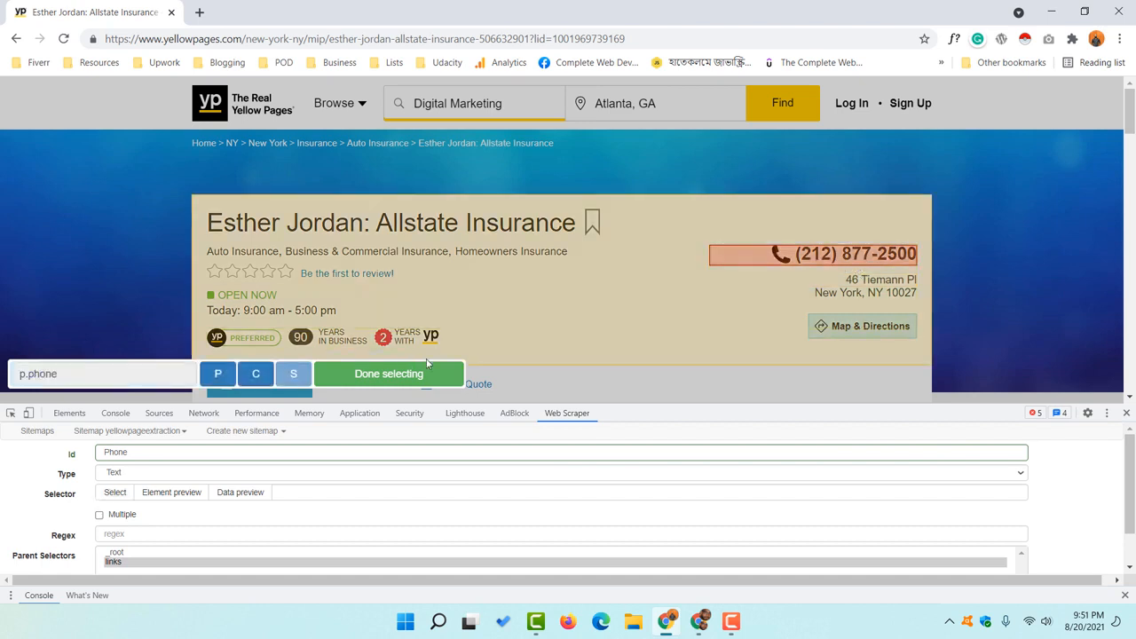
{"action": "left_click", "coordinate": [369, 373]}
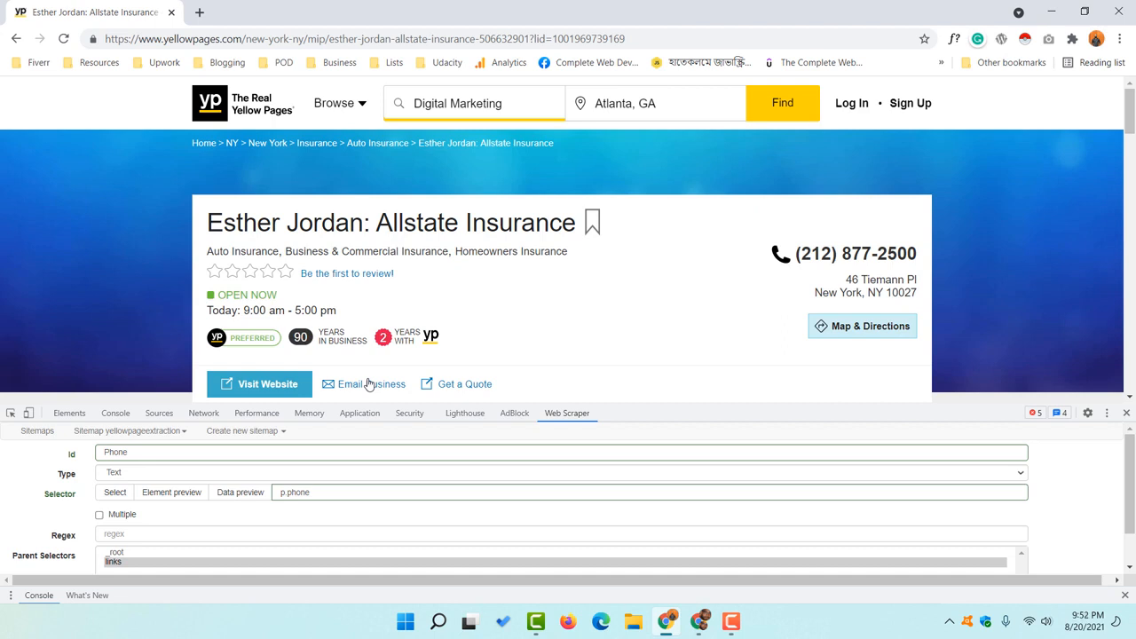
{"action": "scroll", "coordinate": [47, 524], "scroll_direction": "down", "scroll_amount": 2}
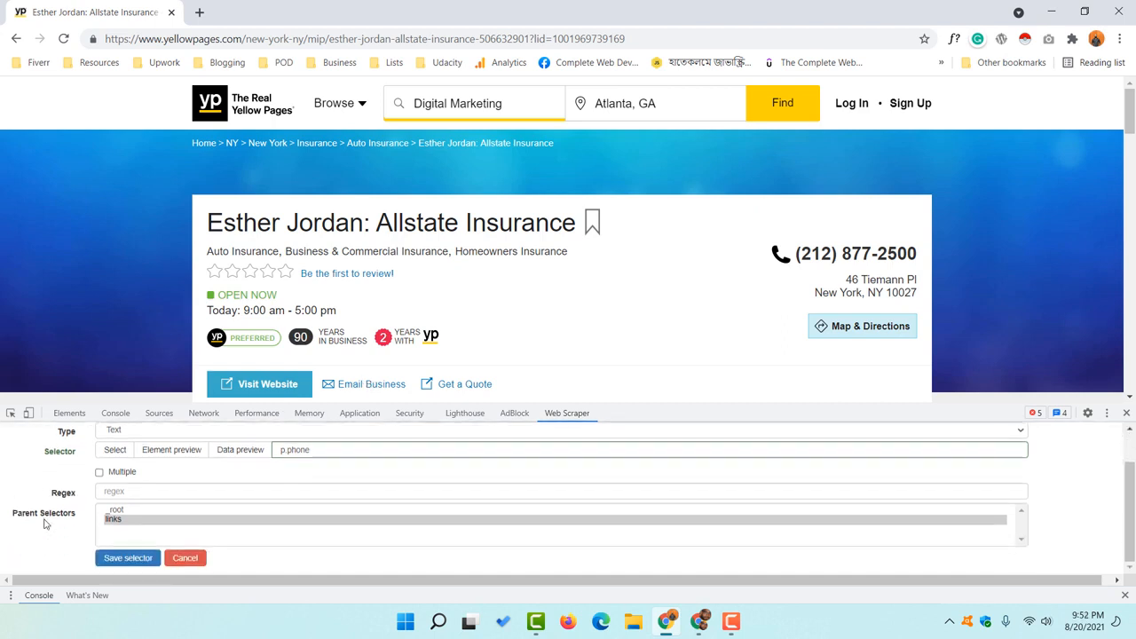
{"action": "left_click", "coordinate": [122, 560]}
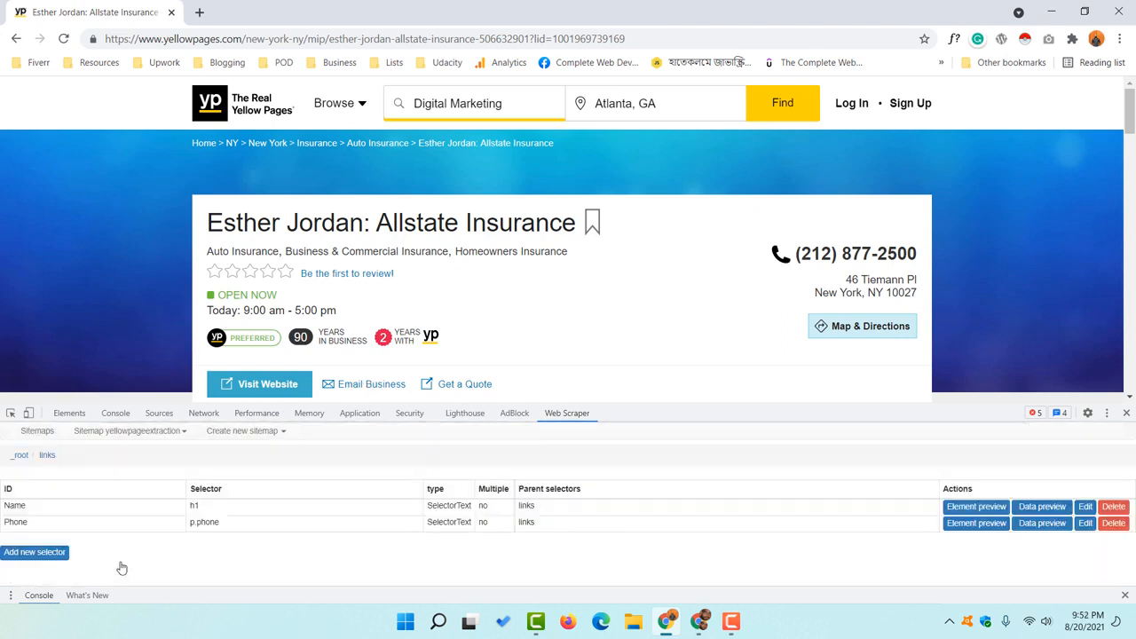
Add and save a text selector with the ID Adress that targets the whole two-line business address block.
{"action": "left_click", "coordinate": [45, 557]}
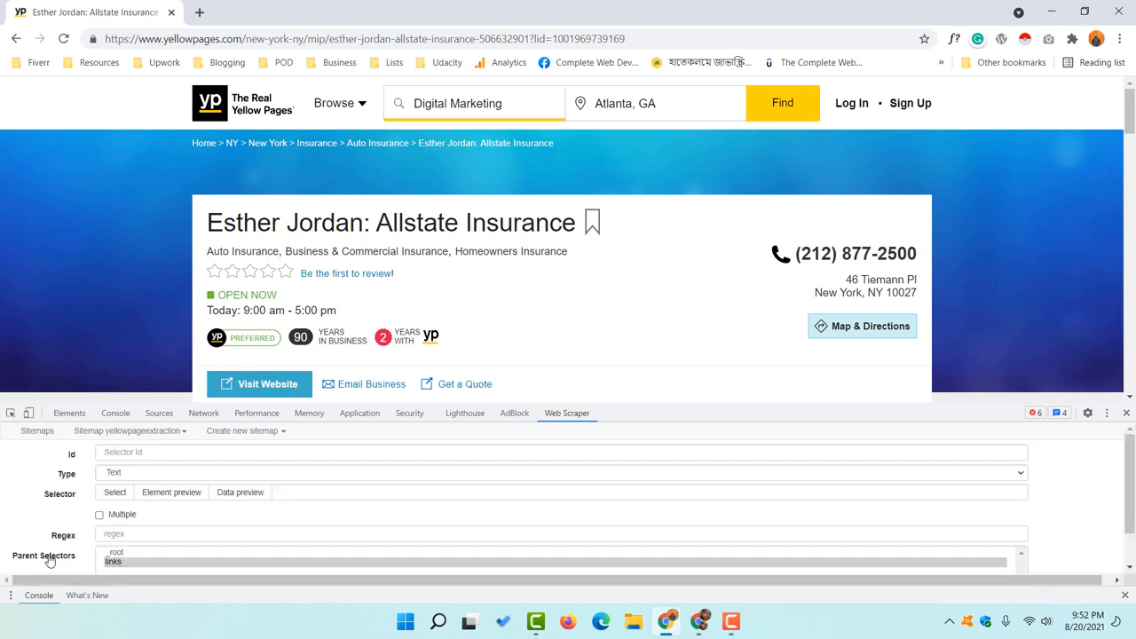
{"action": "left_click", "coordinate": [139, 455]}
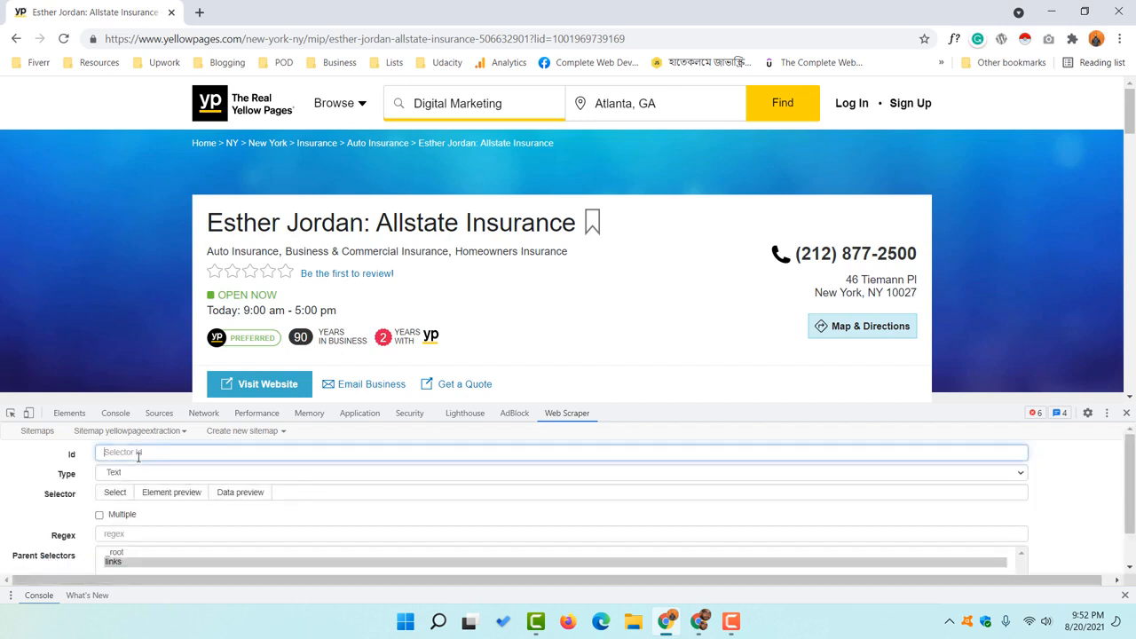
{"action": "type", "text": "Add"}
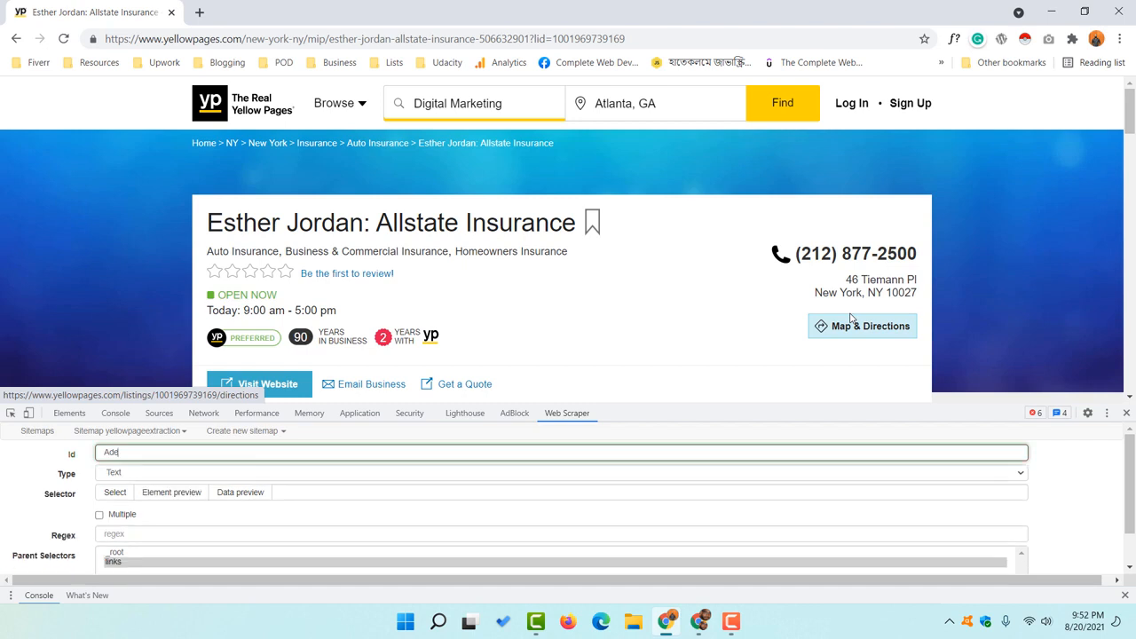
{"action": "key", "text": "BackSpace"}
{"action": "type", "text": "ress"}
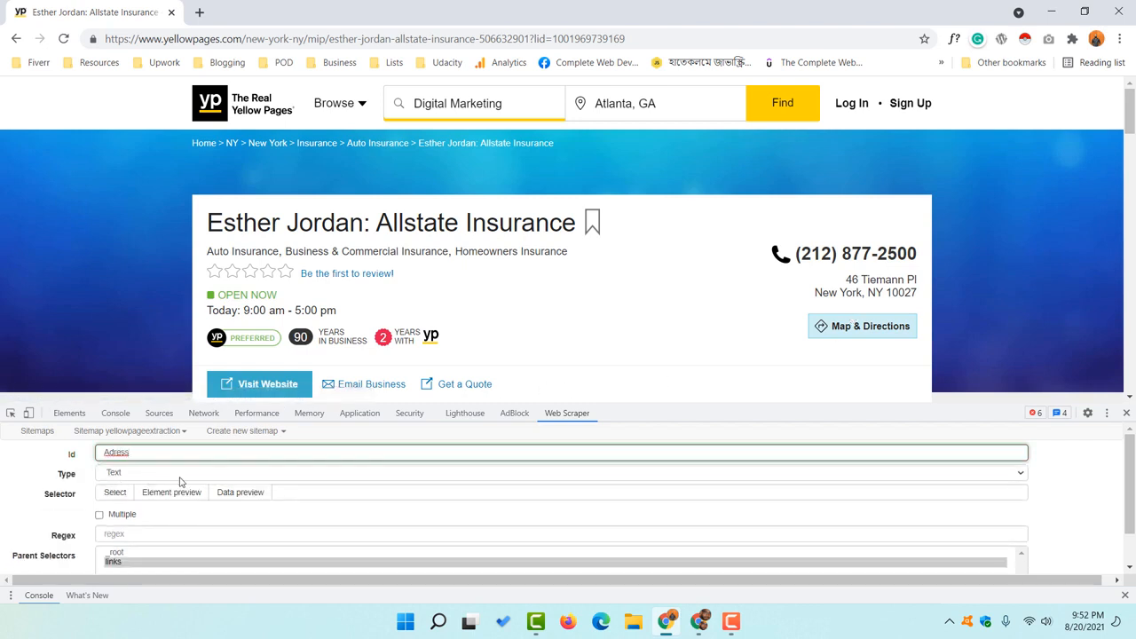
{"action": "left_click", "coordinate": [117, 493]}
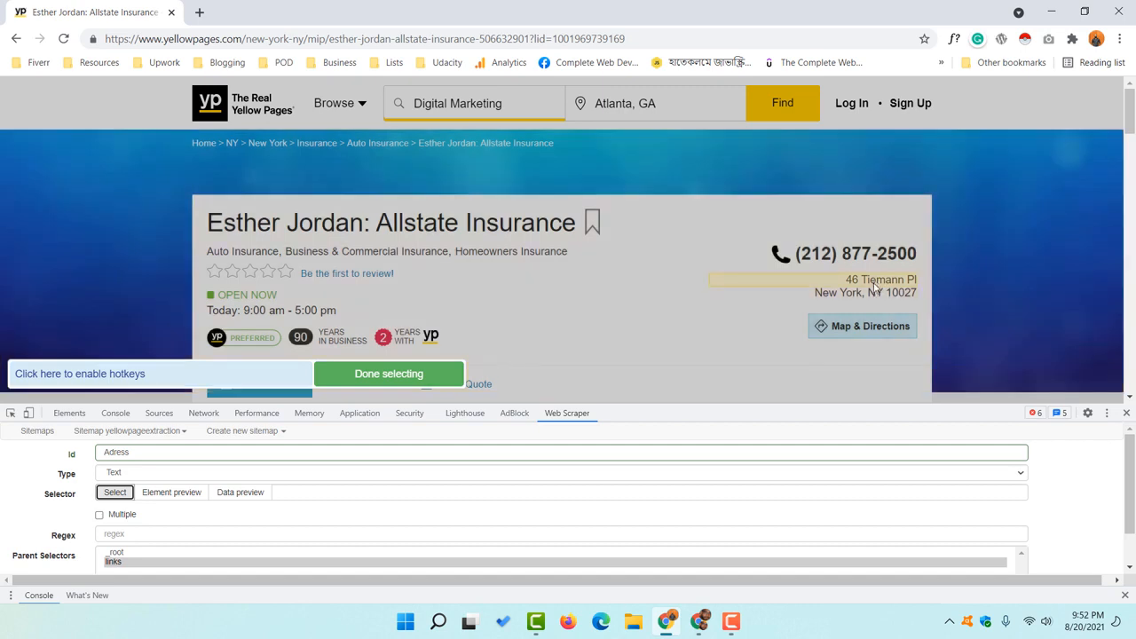
{"action": "left_click", "coordinate": [873, 297]}
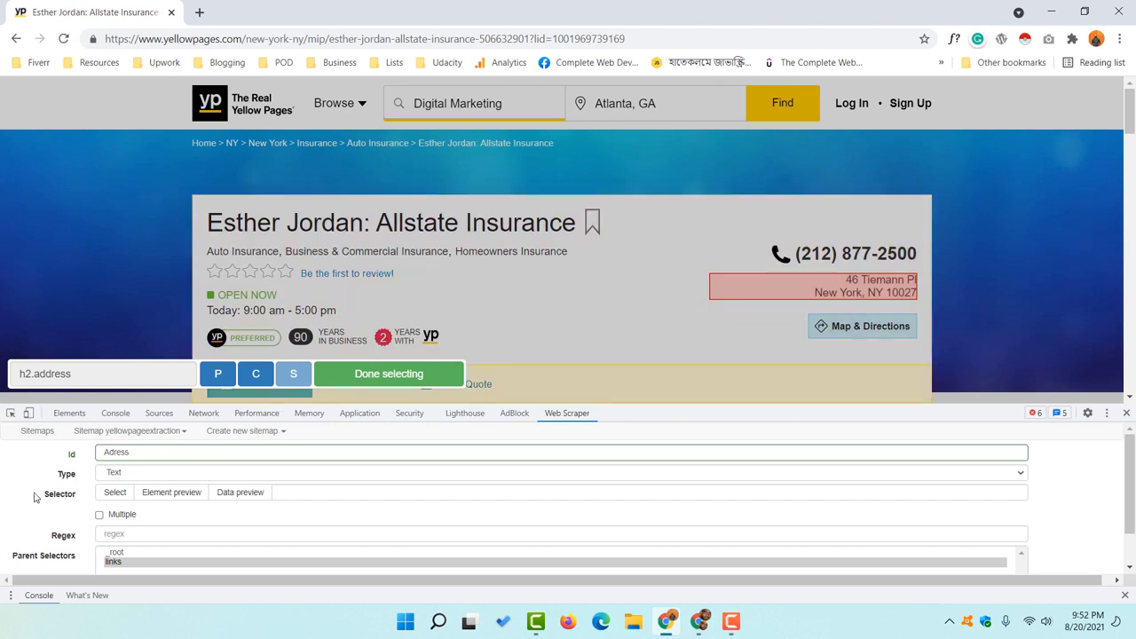
{"action": "scroll", "coordinate": [57, 497], "scroll_direction": "down", "scroll_amount": 1}
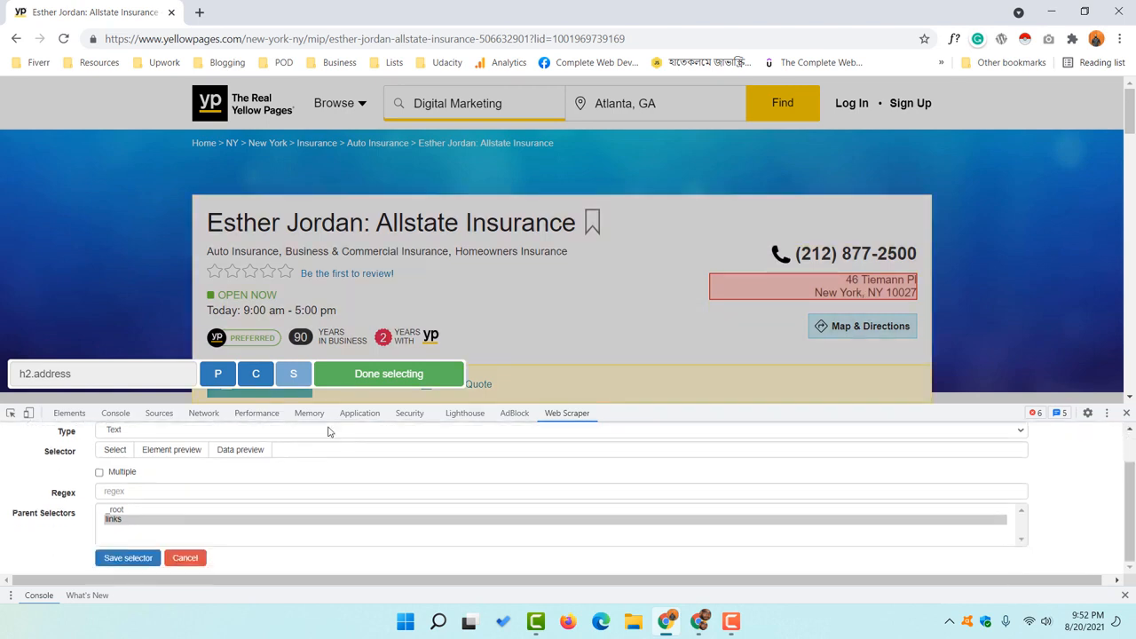
{"action": "left_click", "coordinate": [389, 374]}
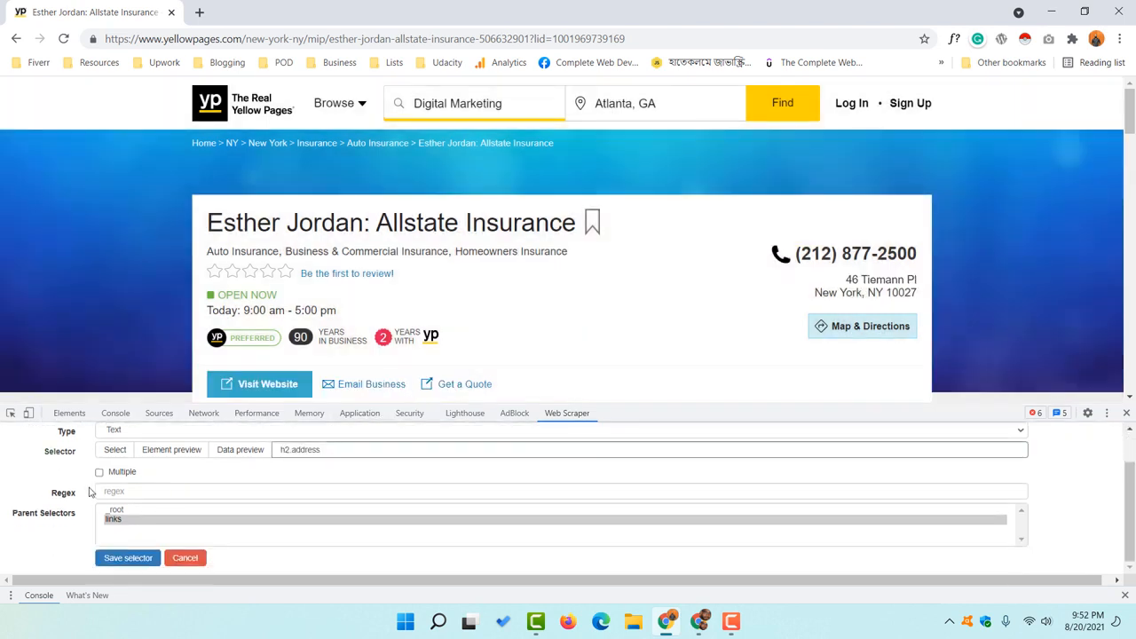
{"action": "left_click", "coordinate": [121, 564]}
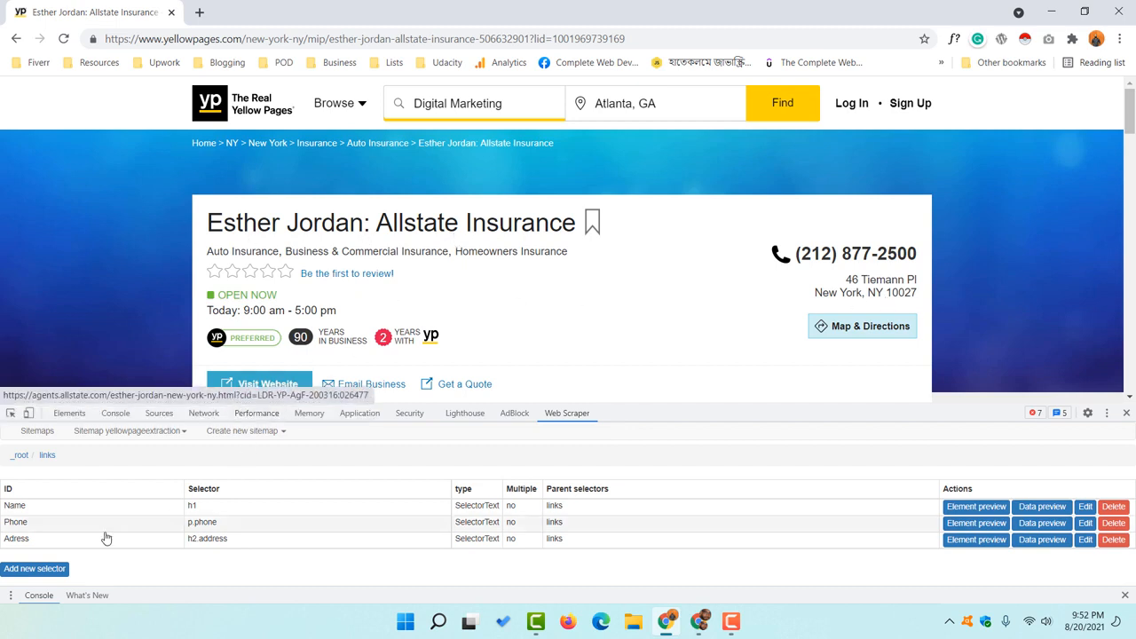
Add a new selector under links with the ID Website and the type Link.
{"action": "left_click", "coordinate": [46, 571]}
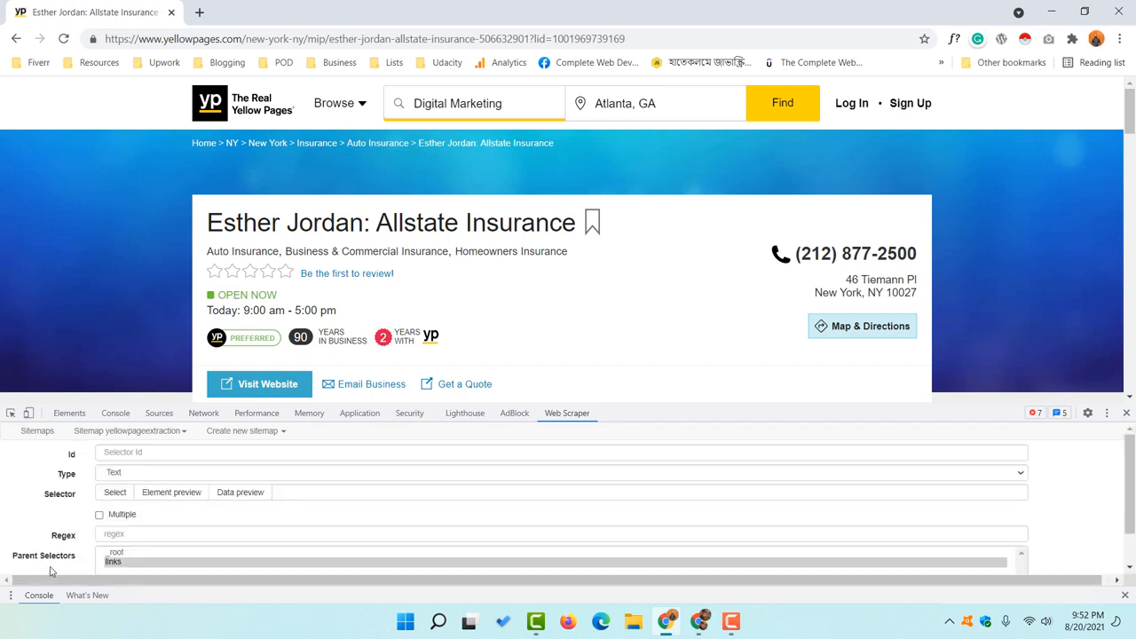
{"action": "left_click", "coordinate": [129, 450]}
{"action": "type", "text": "Website"}
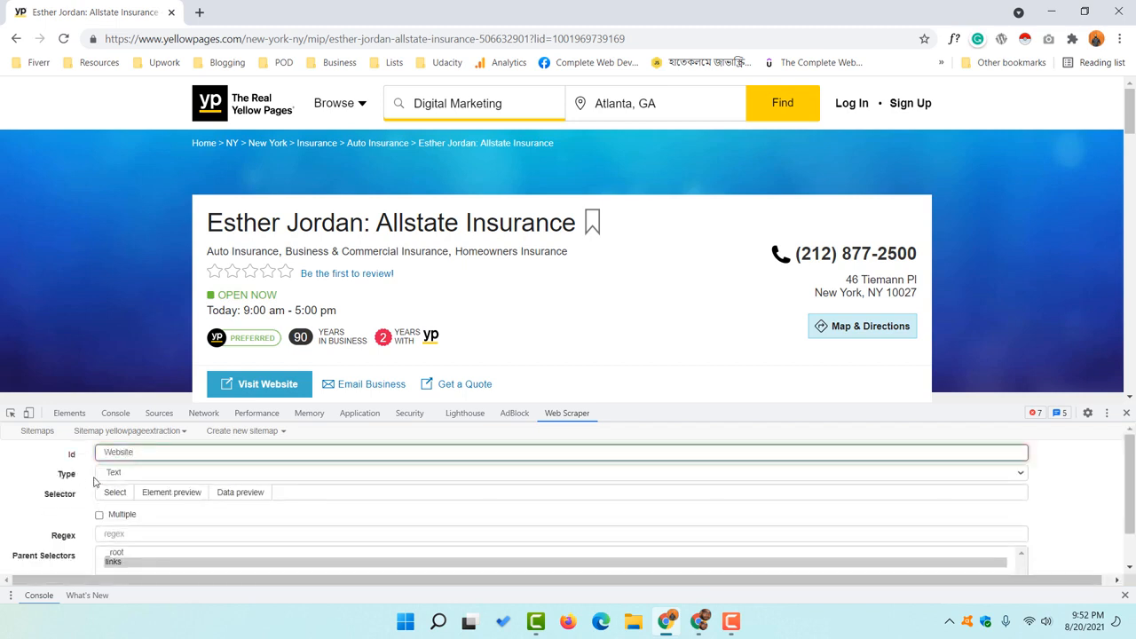
{"action": "left_click", "coordinate": [135, 477]}
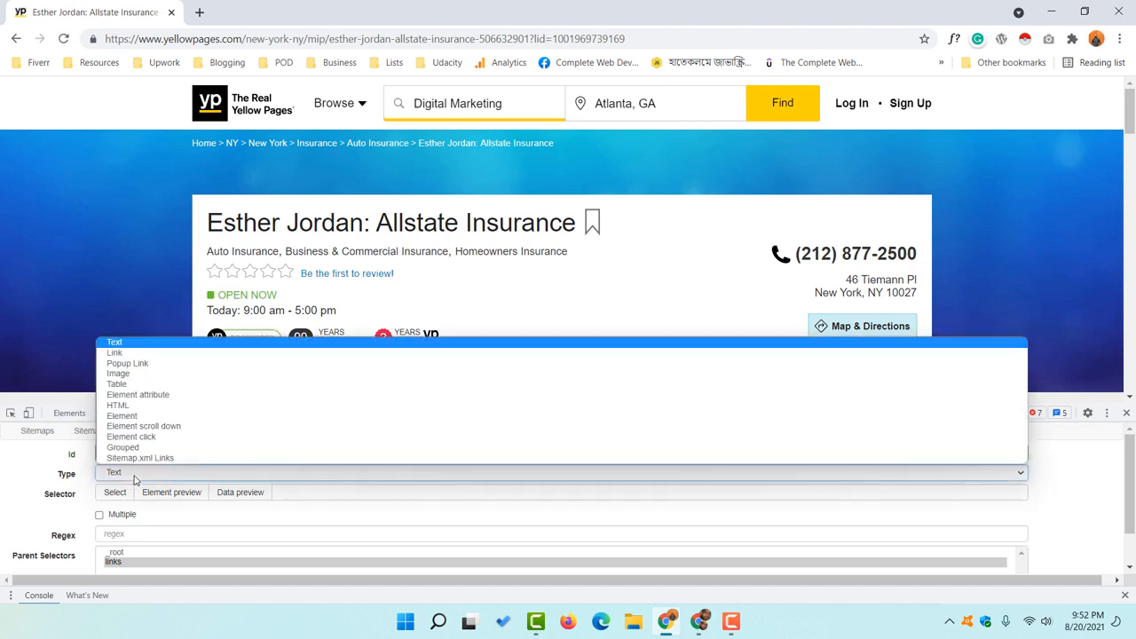
{"action": "left_click", "coordinate": [124, 352]}
{"action": "scroll", "coordinate": [49, 520], "scroll_direction": "down", "scroll_amount": 1}
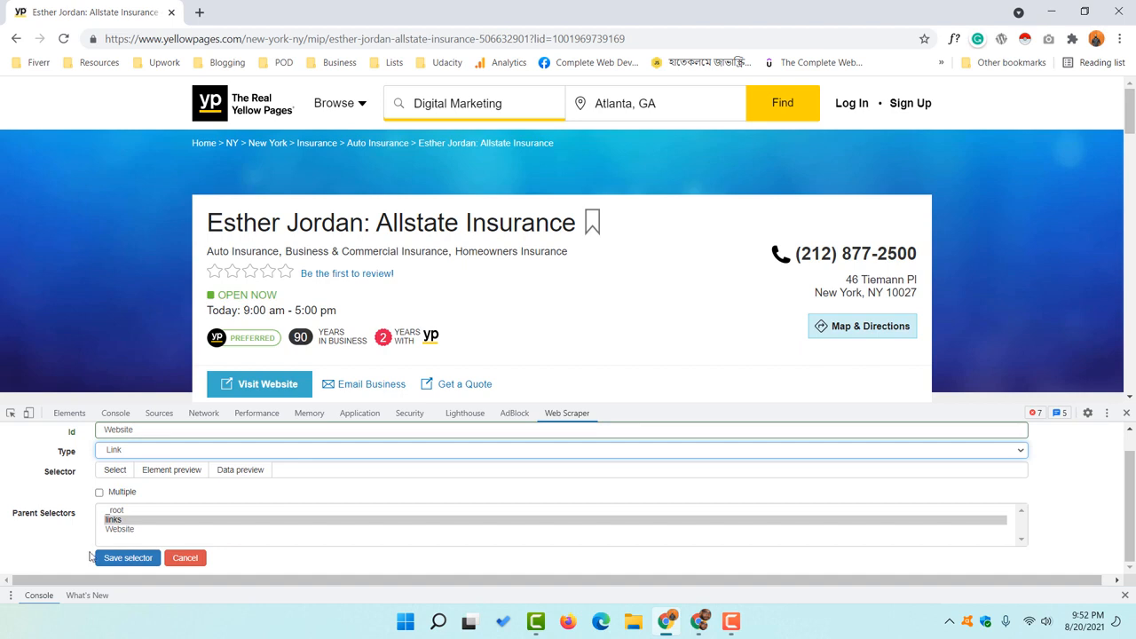
Choose the Visit Website link as the Website selector's page element and save the selector.
{"action": "left_click", "coordinate": [114, 470]}
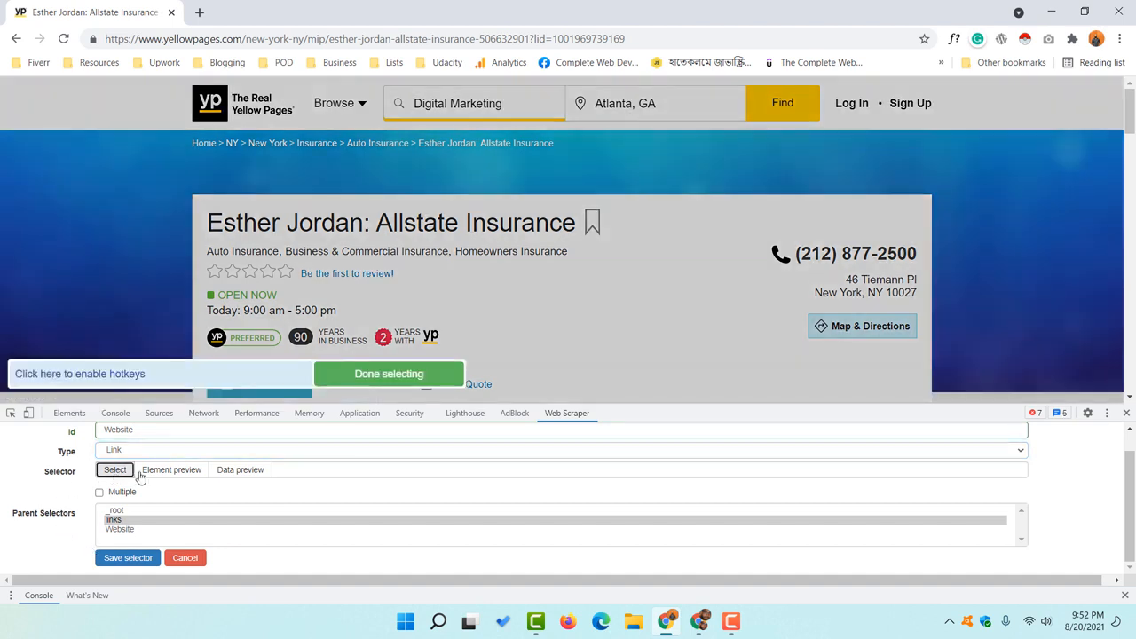
{"action": "scroll", "coordinate": [160, 266], "scroll_direction": "down", "scroll_amount": 2}
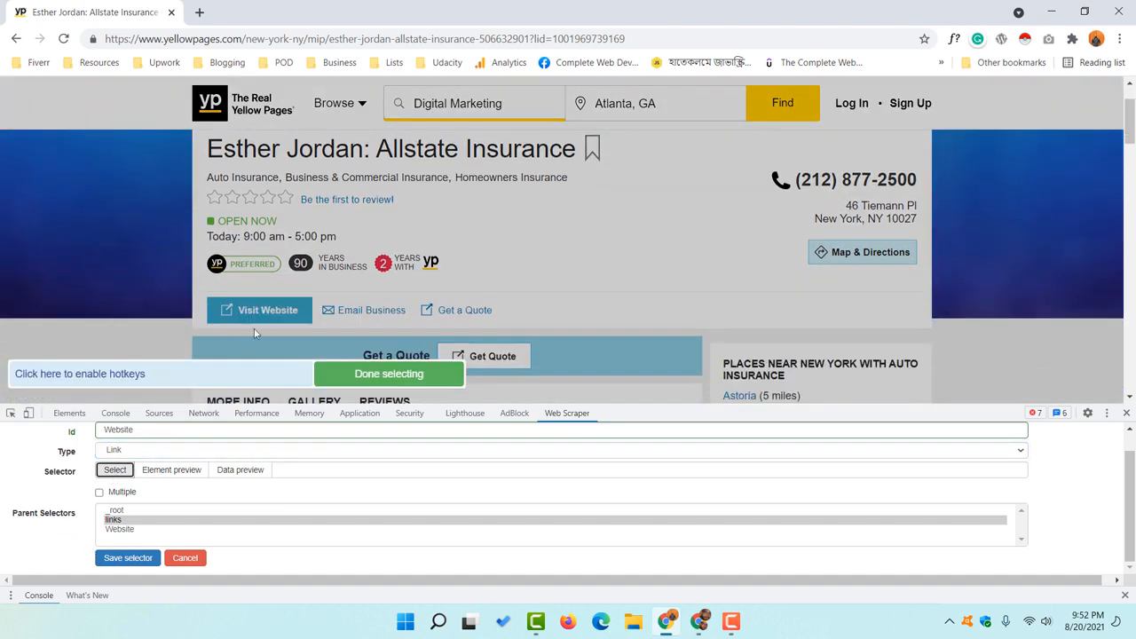
{"action": "left_click", "coordinate": [246, 318]}
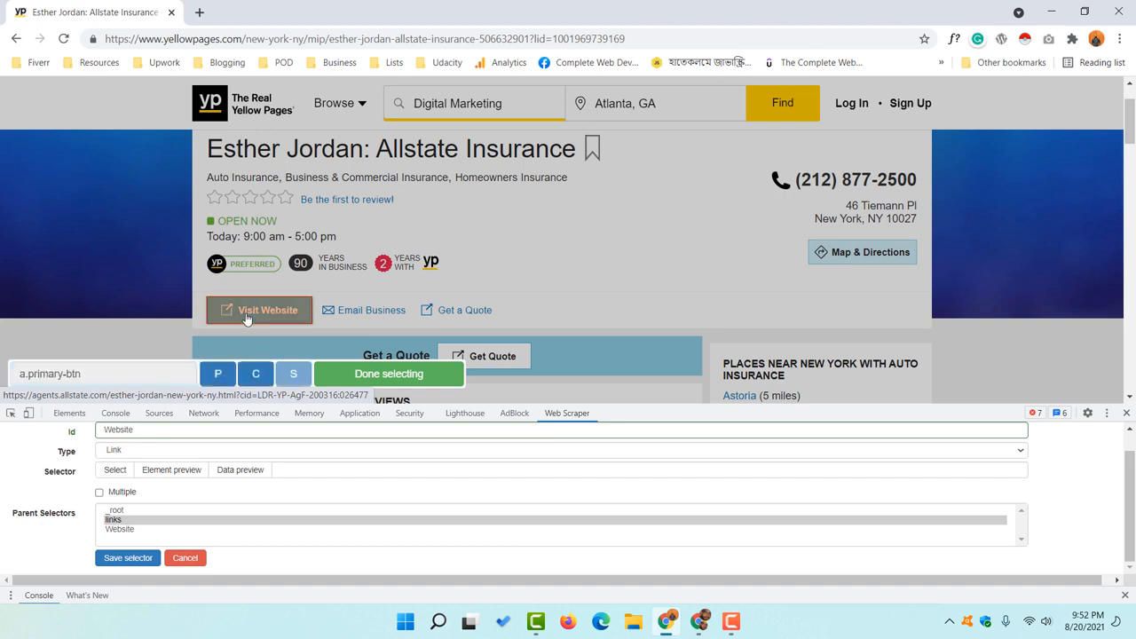
{"action": "left_click", "coordinate": [256, 377]}
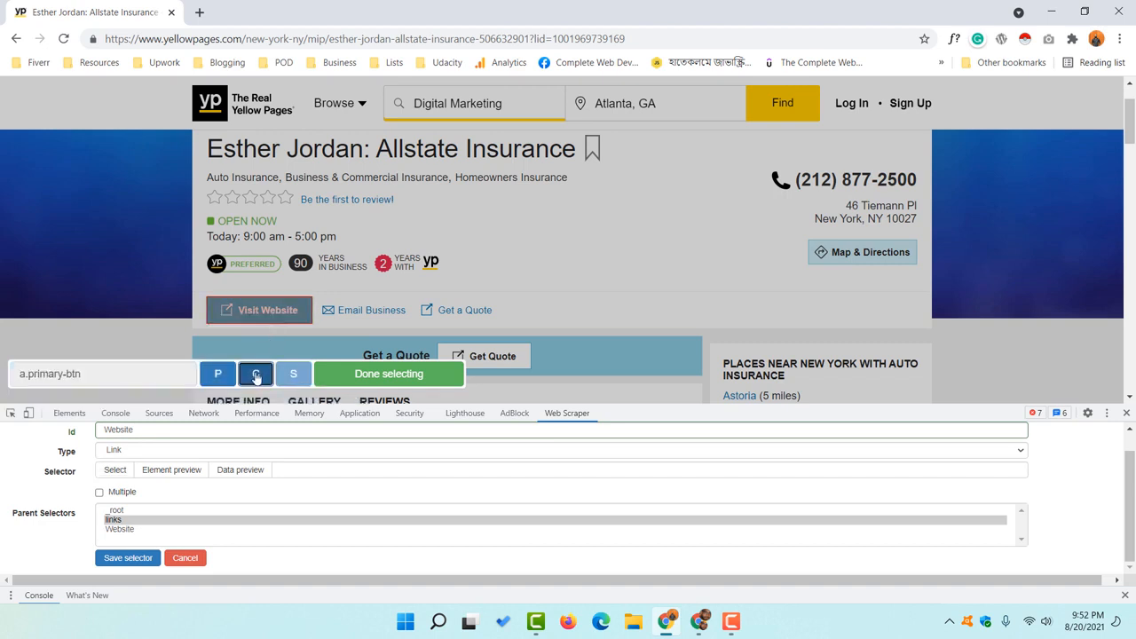
{"action": "left_click", "coordinate": [386, 376]}
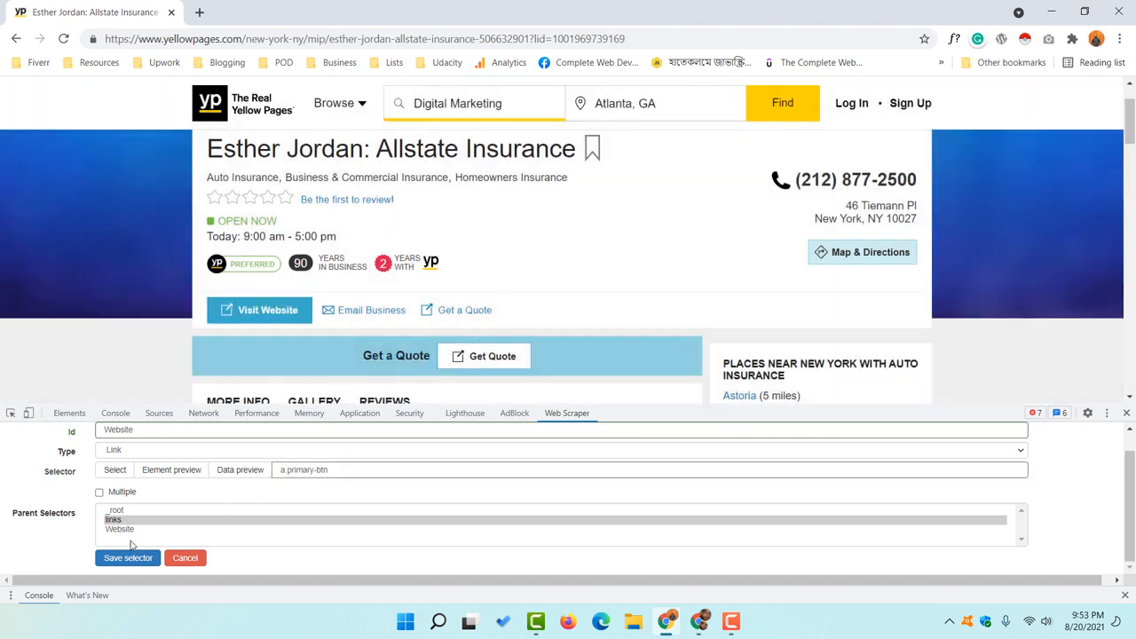
{"action": "left_click", "coordinate": [129, 559]}
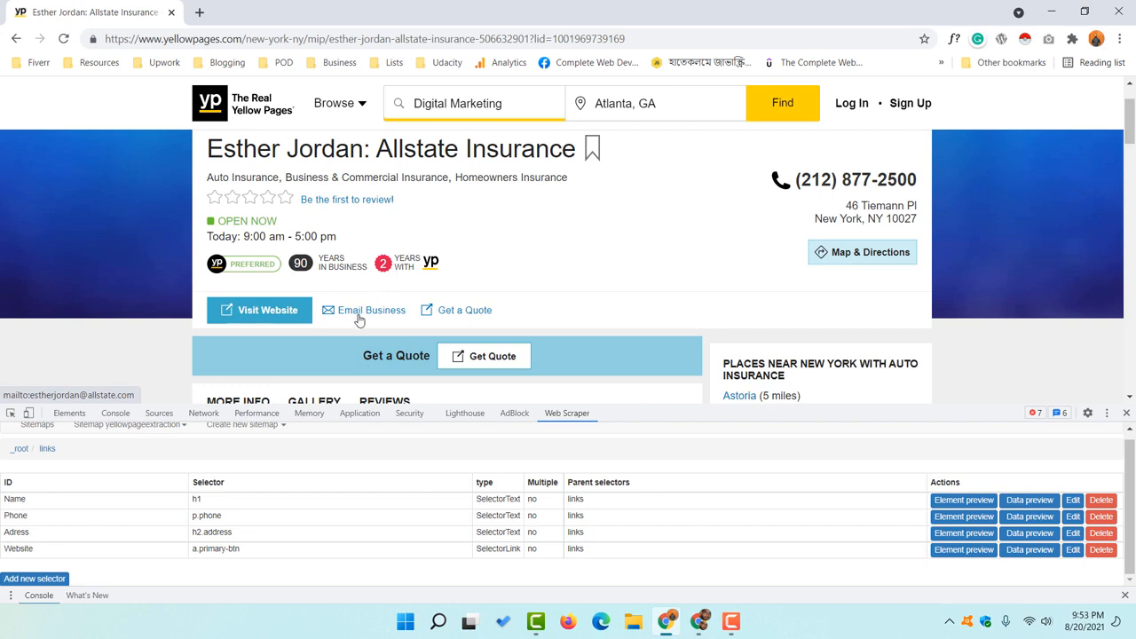
Add a new selector under links with the ID Email and the type Link.
{"action": "left_click", "coordinate": [36, 579]}
{"action": "left_click", "coordinate": [145, 448]}
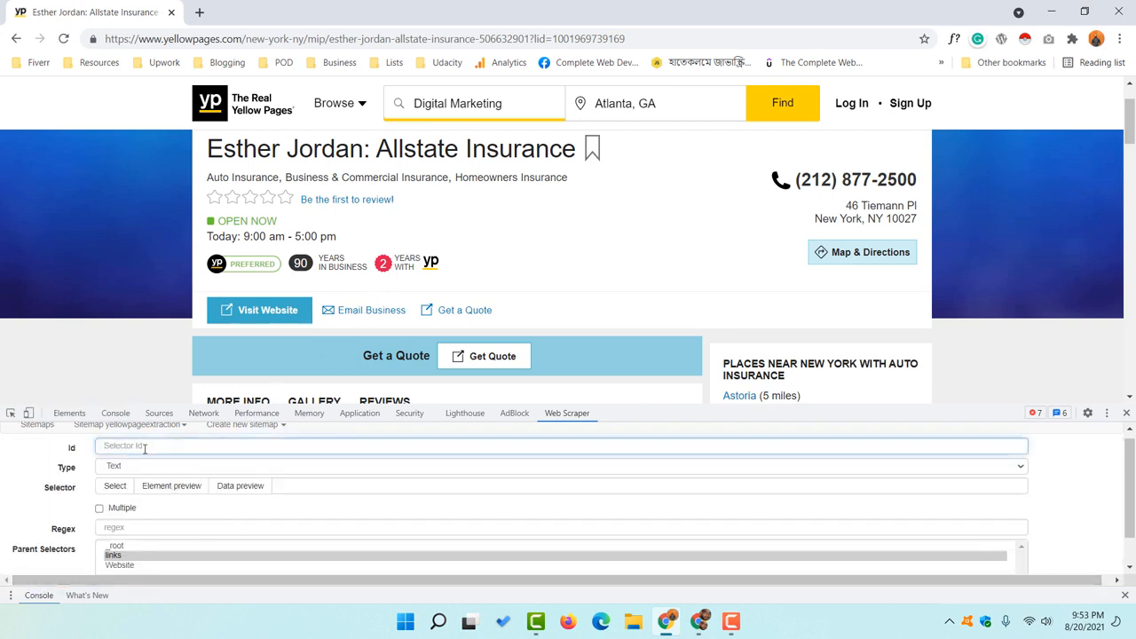
{"action": "type", "text": "Email"}
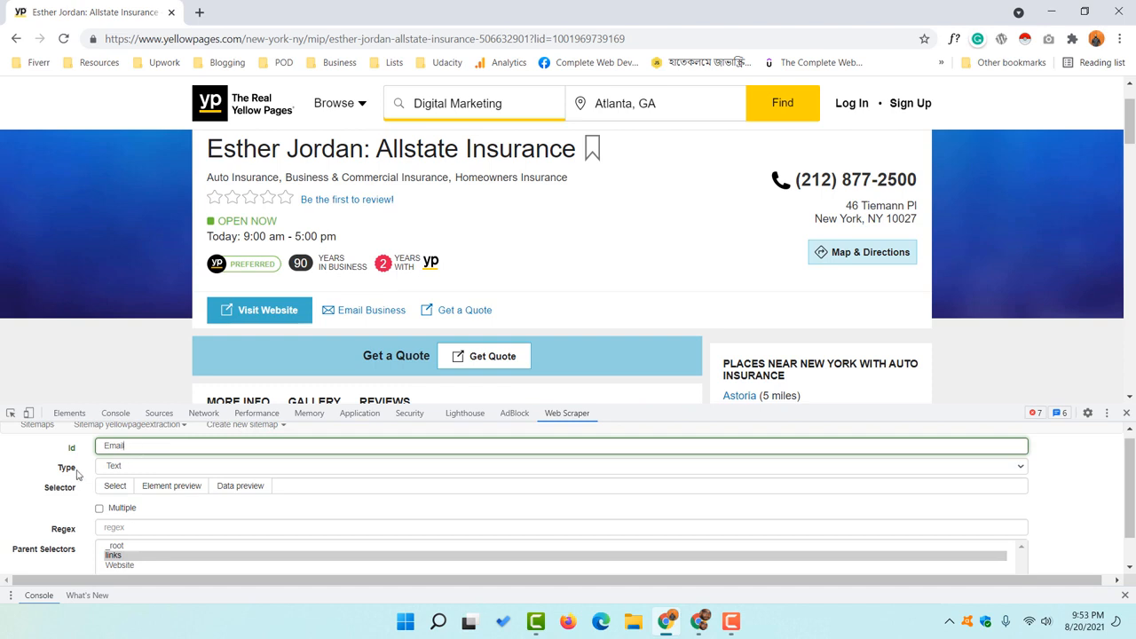
{"action": "left_click", "coordinate": [126, 468]}
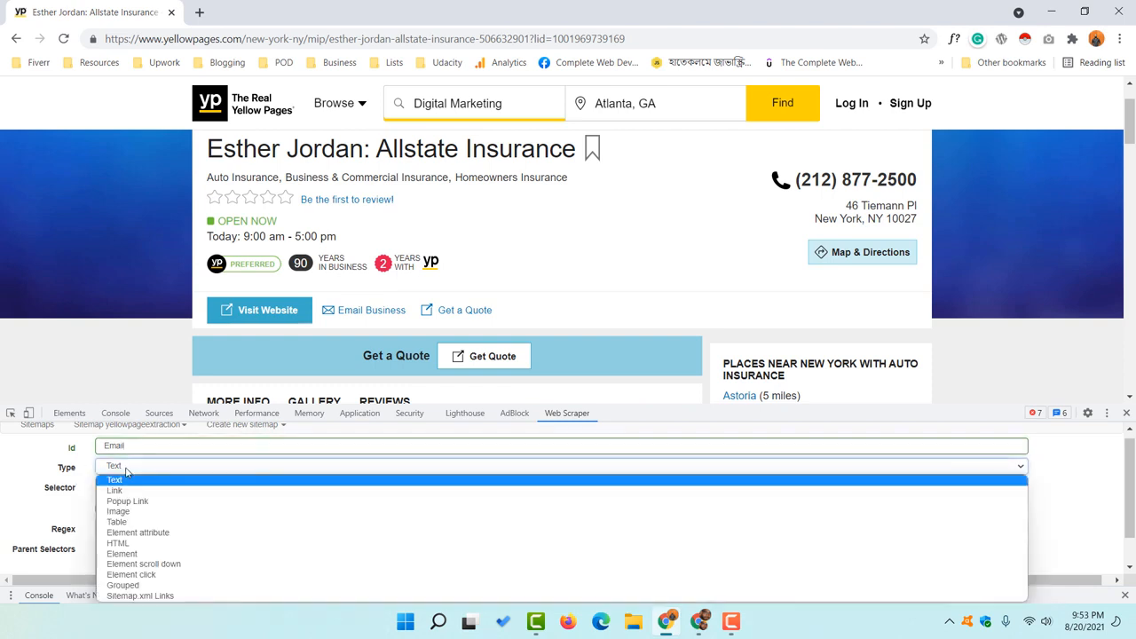
{"action": "left_click", "coordinate": [125, 491]}
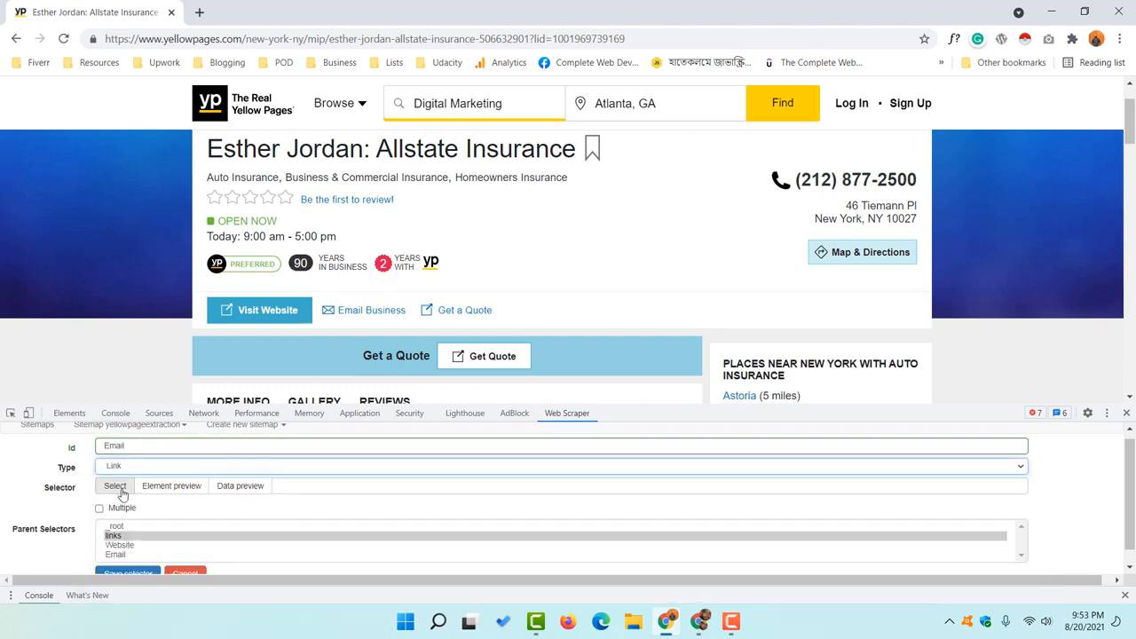
Choose the Email Business link as the Email selector's page element and save the selector.
{"action": "left_click", "coordinate": [116, 488]}
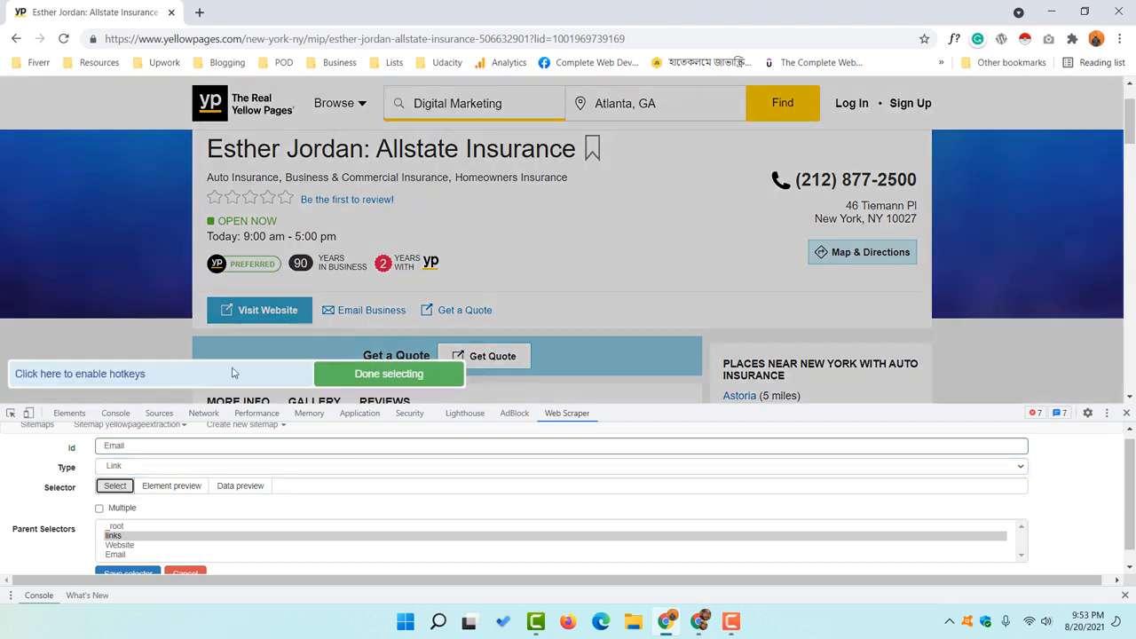
{"action": "left_click", "coordinate": [366, 320]}
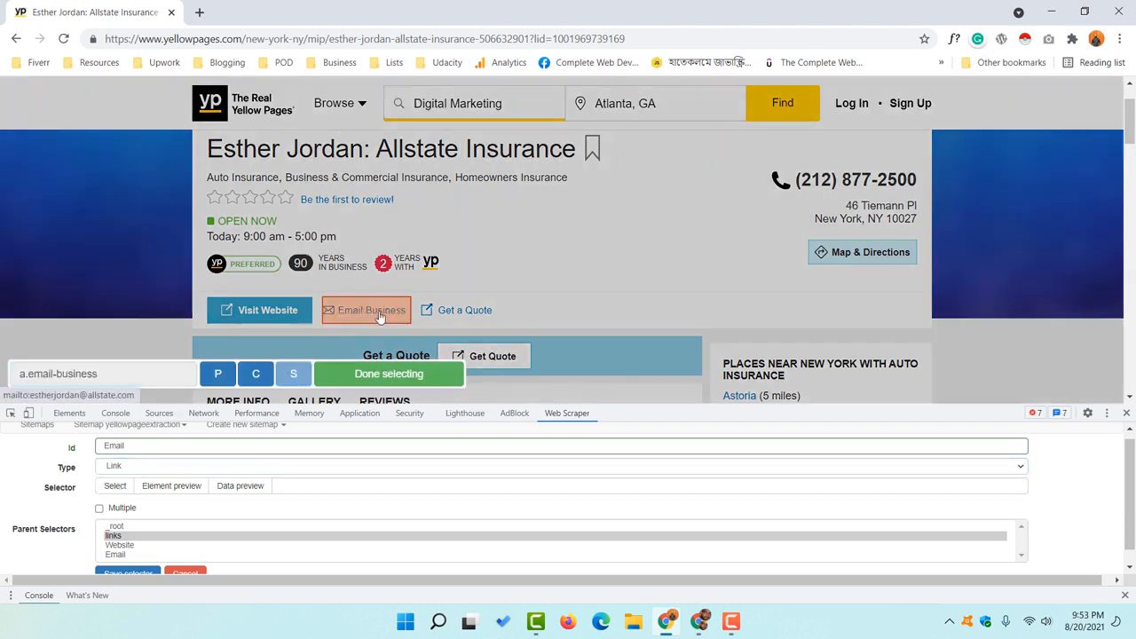
{"action": "left_click", "coordinate": [255, 373]}
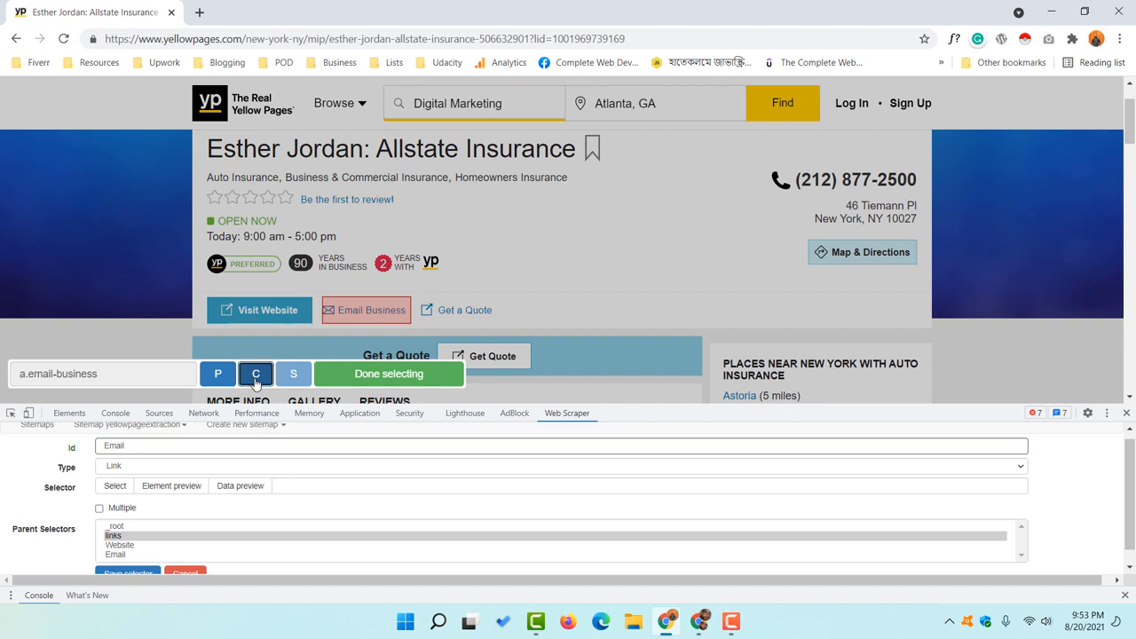
{"action": "left_click", "coordinate": [373, 374]}
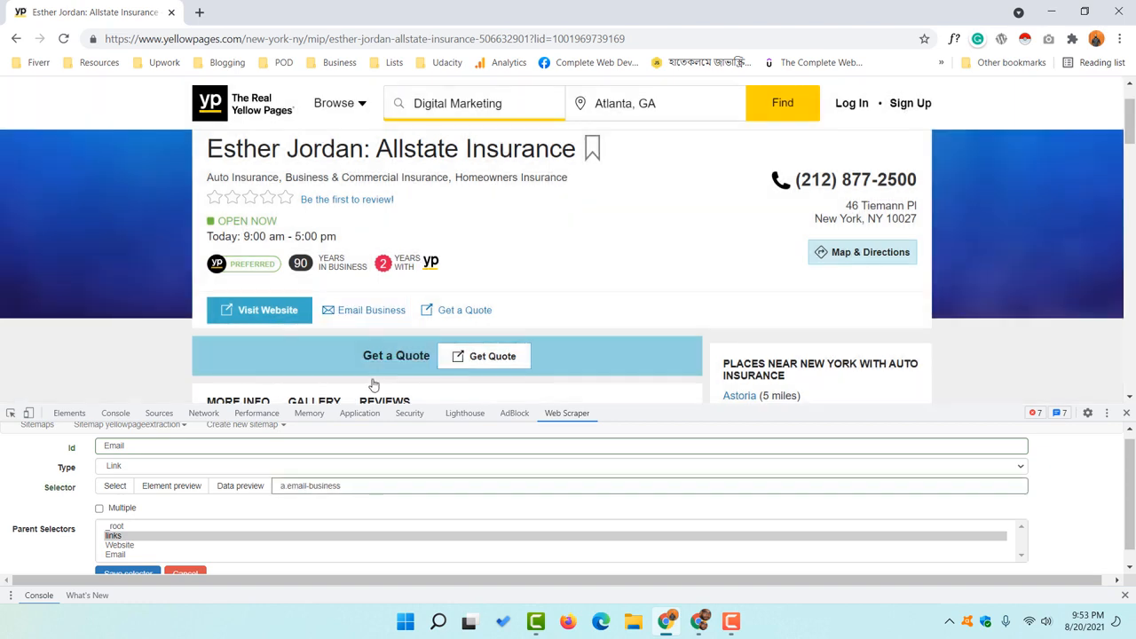
{"action": "scroll", "coordinate": [119, 537], "scroll_direction": "down", "scroll_amount": 1}
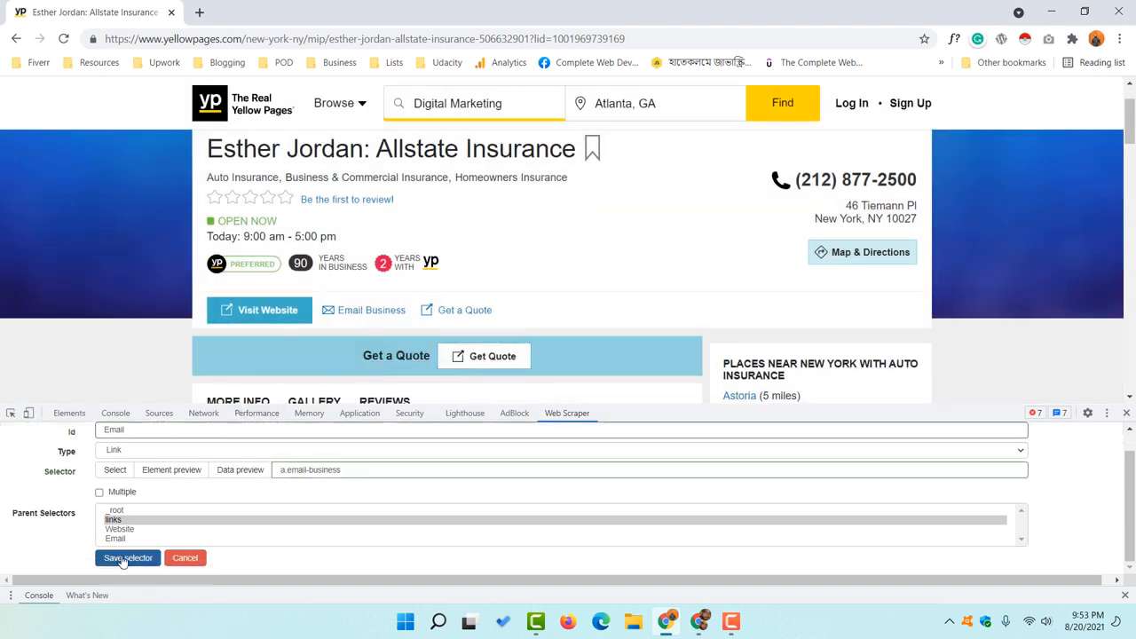
{"action": "left_click", "coordinate": [123, 557]}
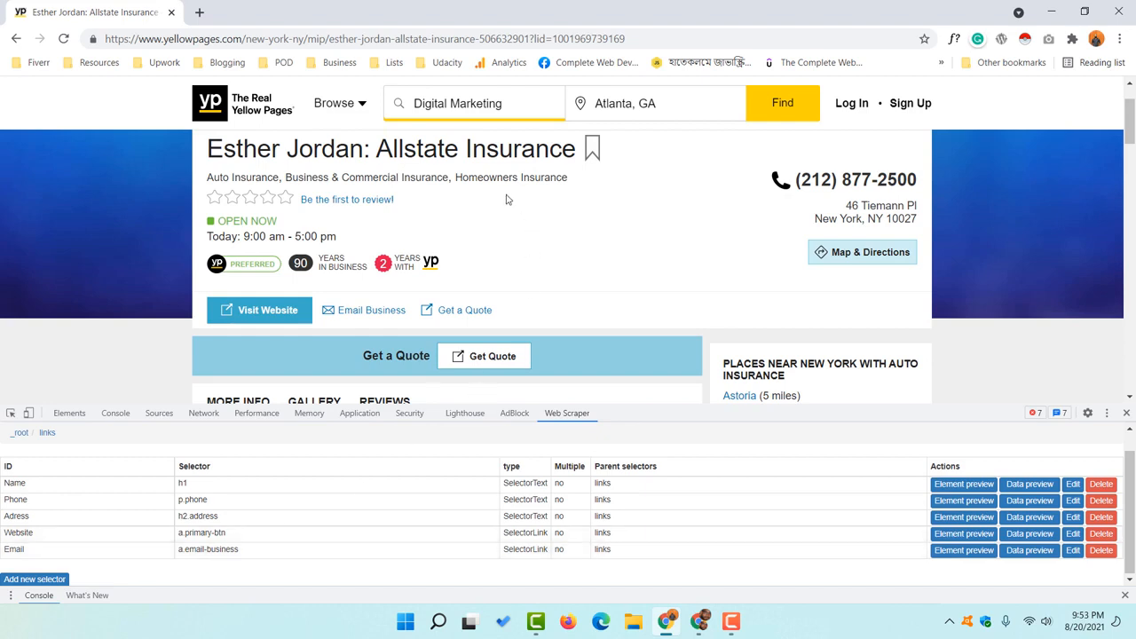
Return to the New York car insurance results and bring the pagination links below the last listing into view.
{"action": "scroll", "coordinate": [361, 201], "scroll_direction": "up", "scroll_amount": 1}
{"action": "scroll", "coordinate": [710, 253], "scroll_direction": "down", "scroll_amount": 2}
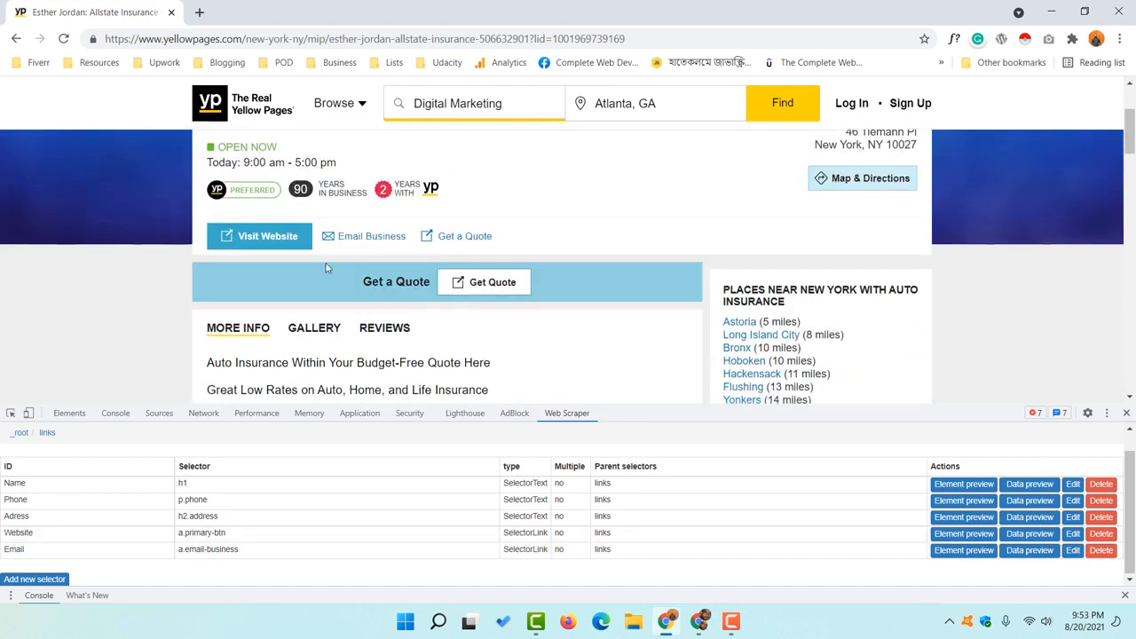
{"action": "scroll", "coordinate": [388, 313], "scroll_direction": "up", "scroll_amount": 2}
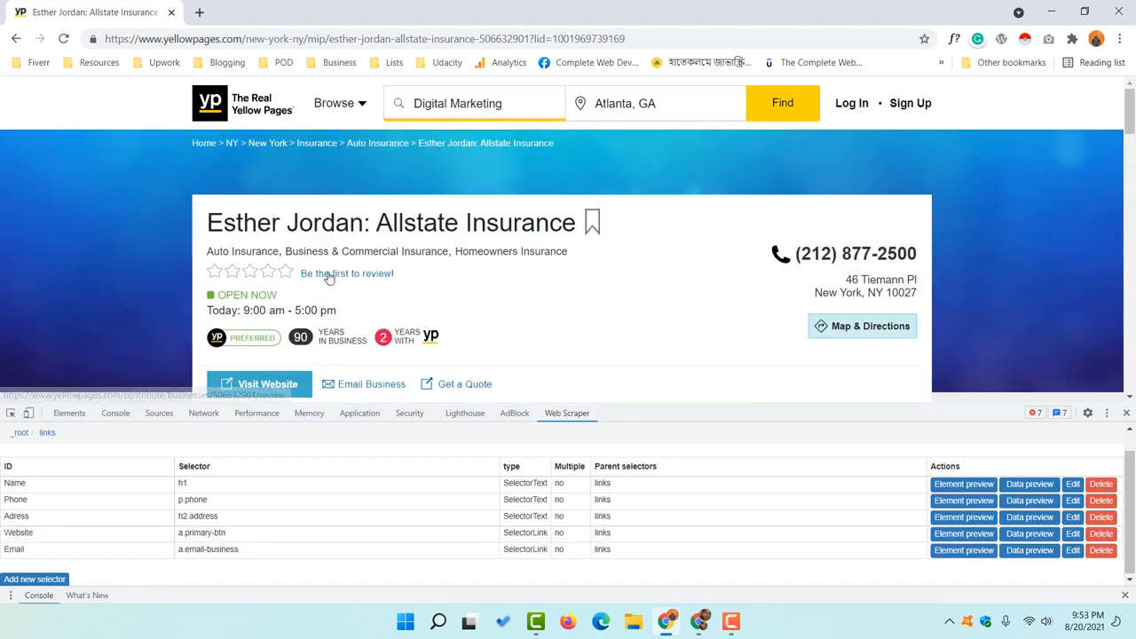
{"action": "left_click", "coordinate": [17, 39]}
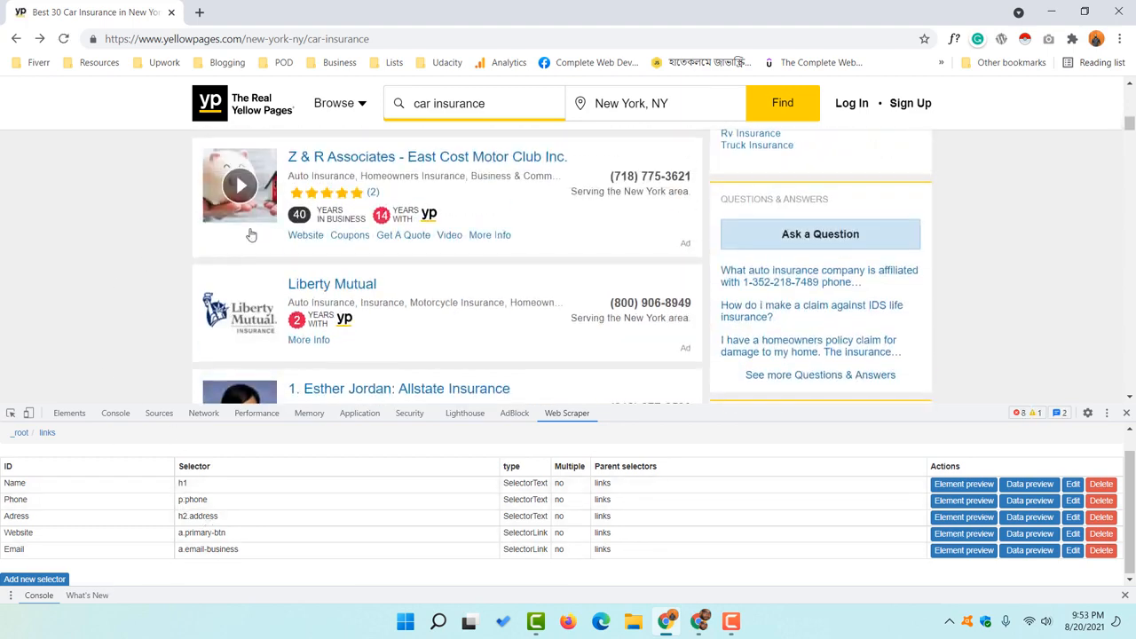
{"action": "scroll", "coordinate": [165, 279], "scroll_direction": "down", "scroll_amount": 2}
{"action": "scroll", "coordinate": [168, 279], "scroll_direction": "down", "scroll_amount": 15}
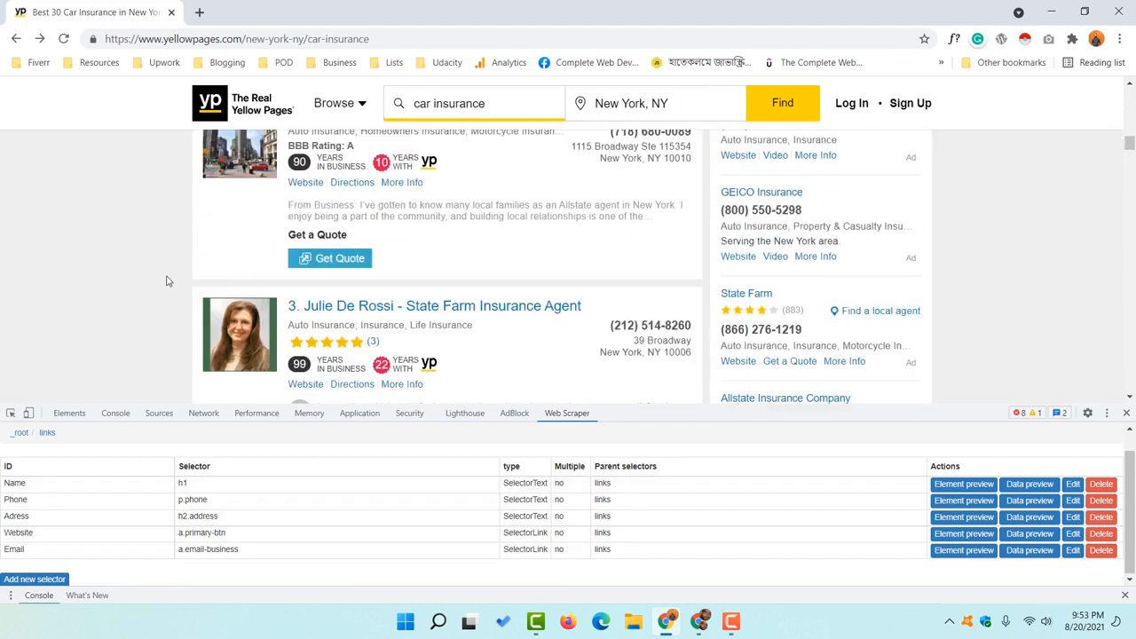
{"action": "scroll", "coordinate": [101, 317], "scroll_direction": "down", "scroll_amount": 20}
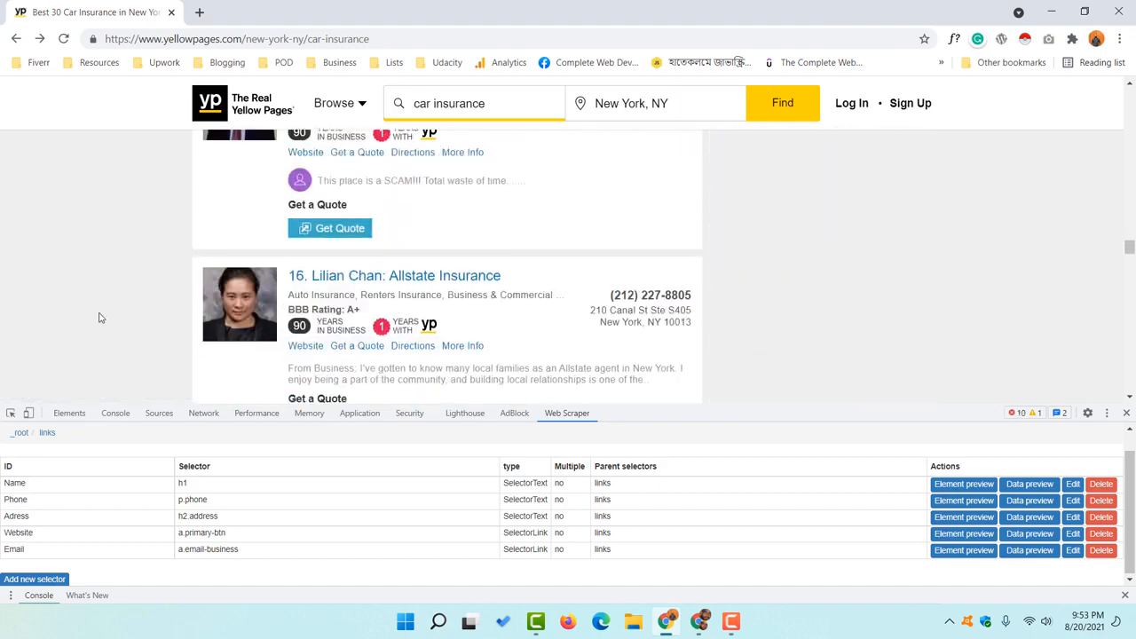
{"action": "scroll", "coordinate": [137, 313], "scroll_direction": "down", "scroll_amount": 10}
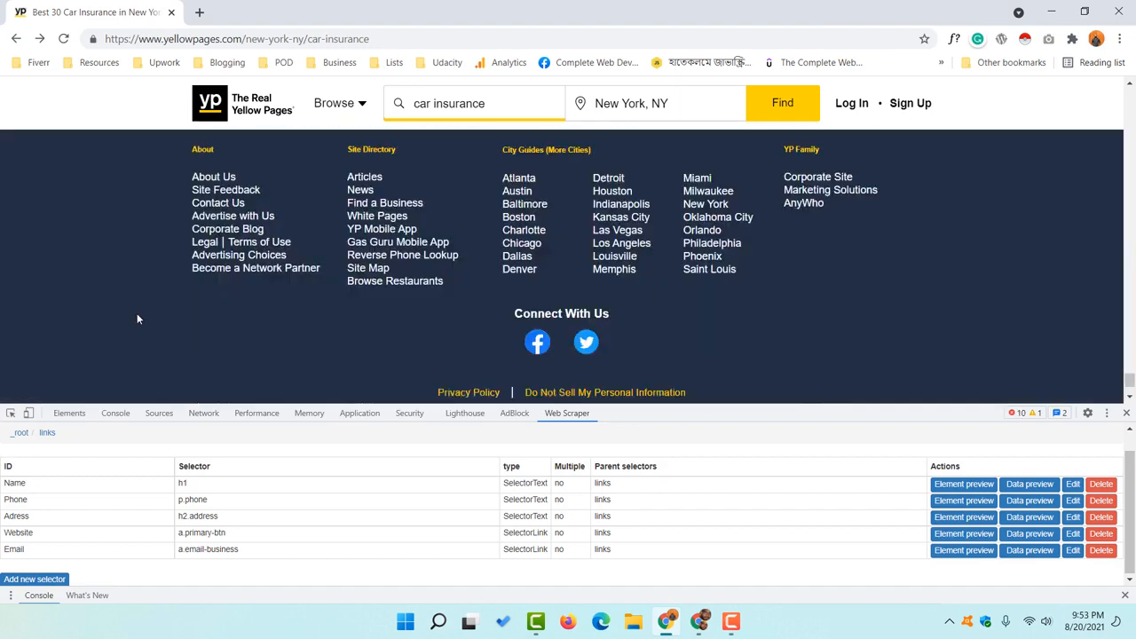
{"action": "scroll", "coordinate": [135, 305], "scroll_direction": "up", "scroll_amount": 6}
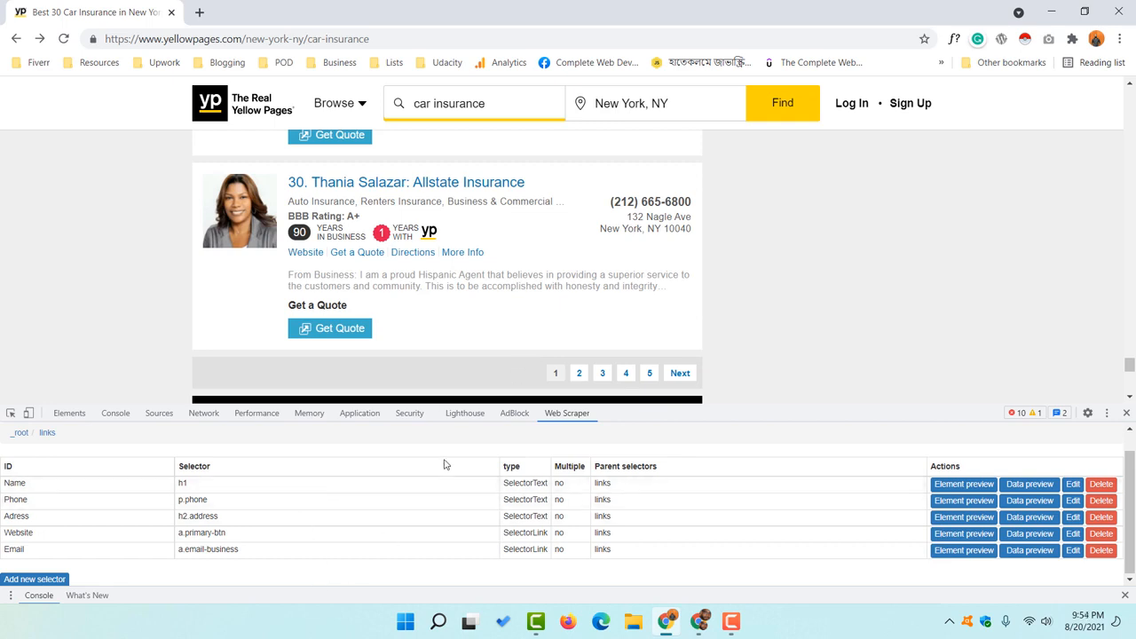
Reopen the yellowpageextraction sitemap from the sitemap list at its _root level.
{"action": "scroll", "coordinate": [254, 471], "scroll_direction": "up", "scroll_amount": 1}
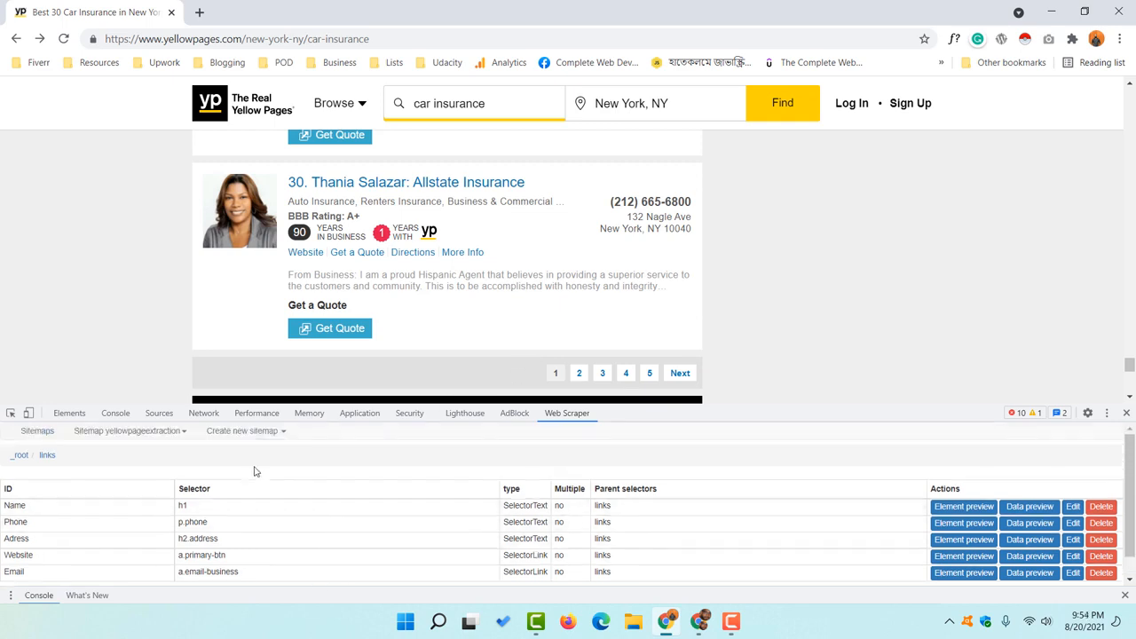
{"action": "left_click", "coordinate": [37, 431]}
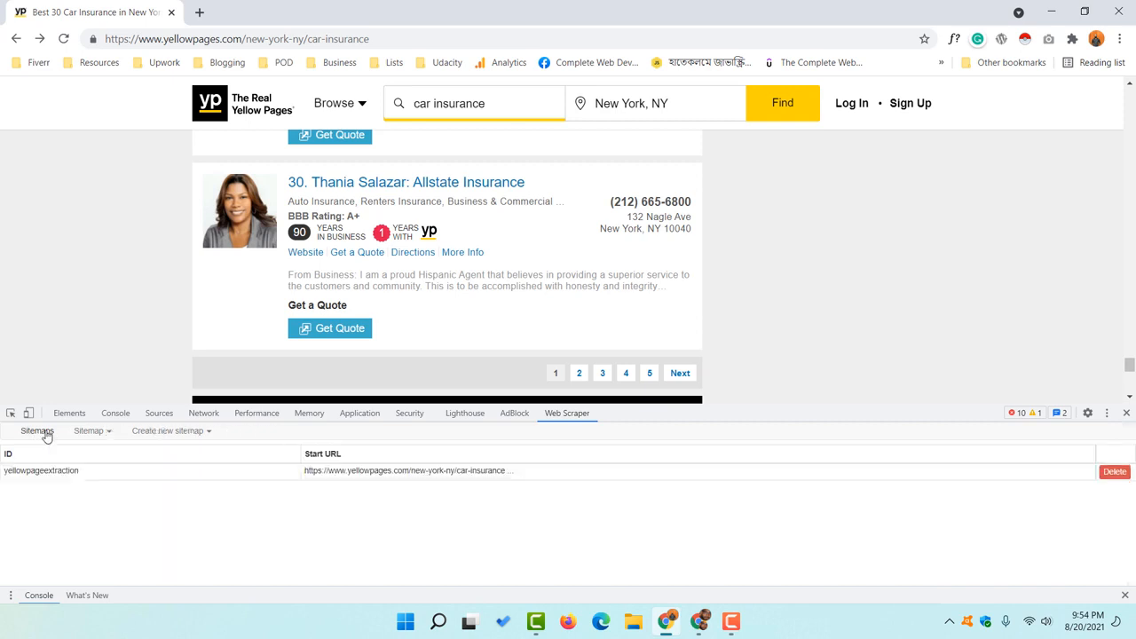
{"action": "left_click", "coordinate": [103, 479]}
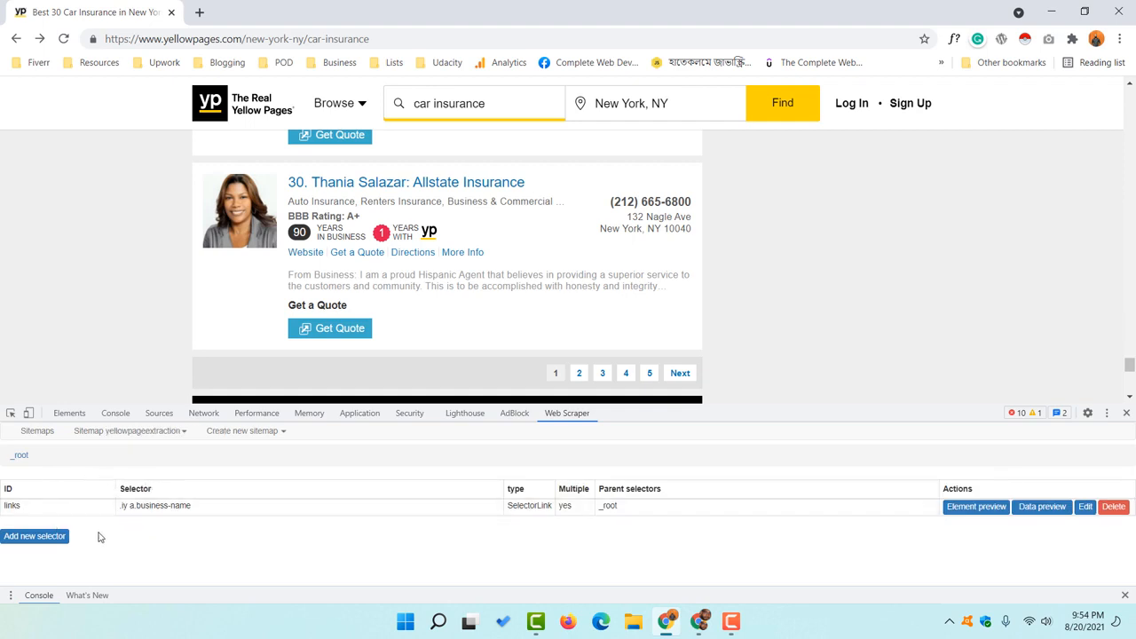
Add a new selector under _root with the ID Pages, the type Link and Multiple enabled.
{"action": "left_click", "coordinate": [47, 541]}
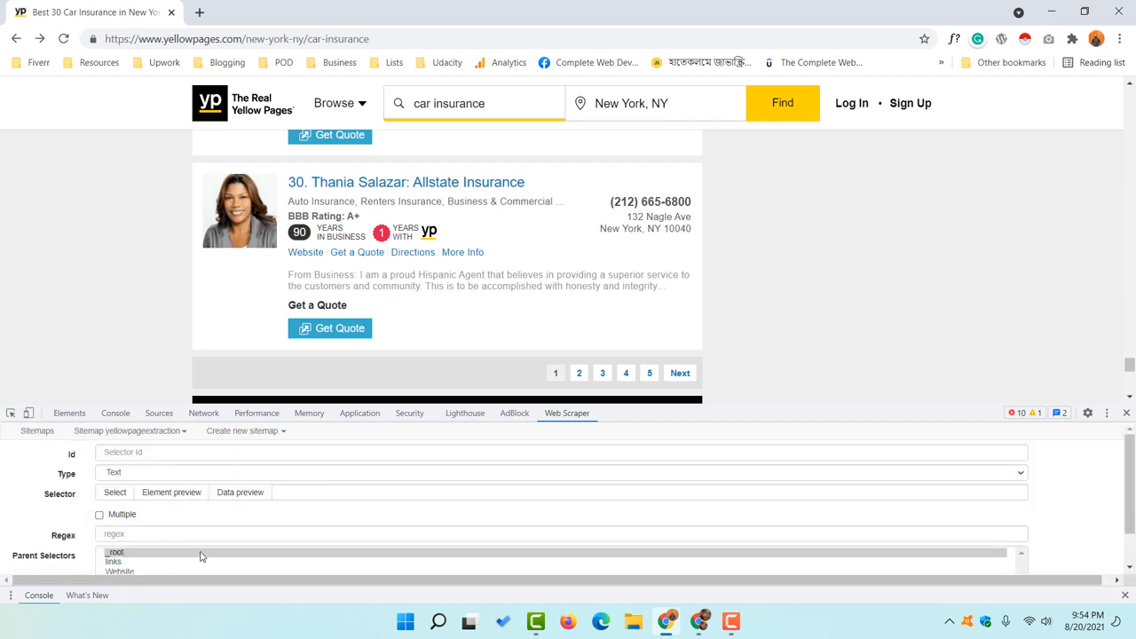
{"action": "left_click", "coordinate": [138, 455]}
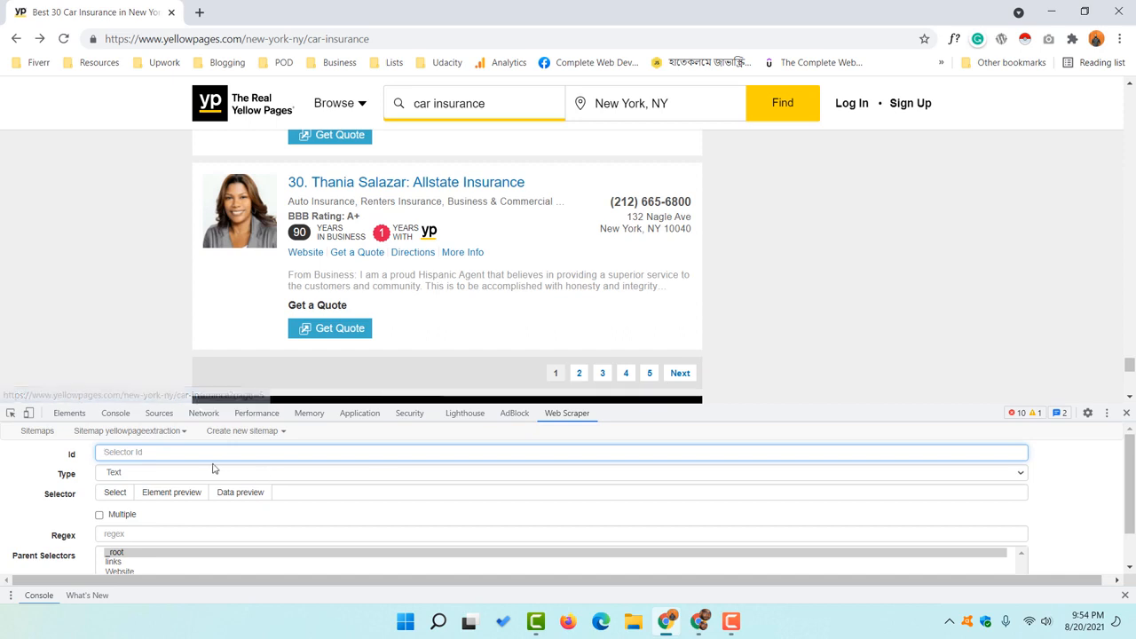
{"action": "type", "text": "Pages"}
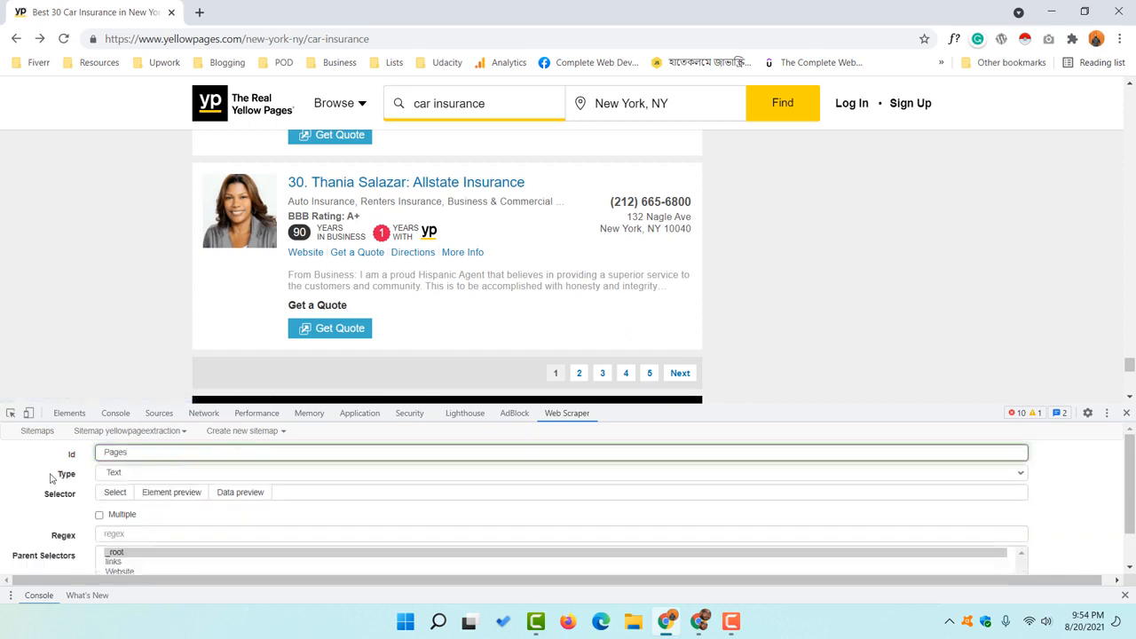
{"action": "left_click", "coordinate": [123, 476]}
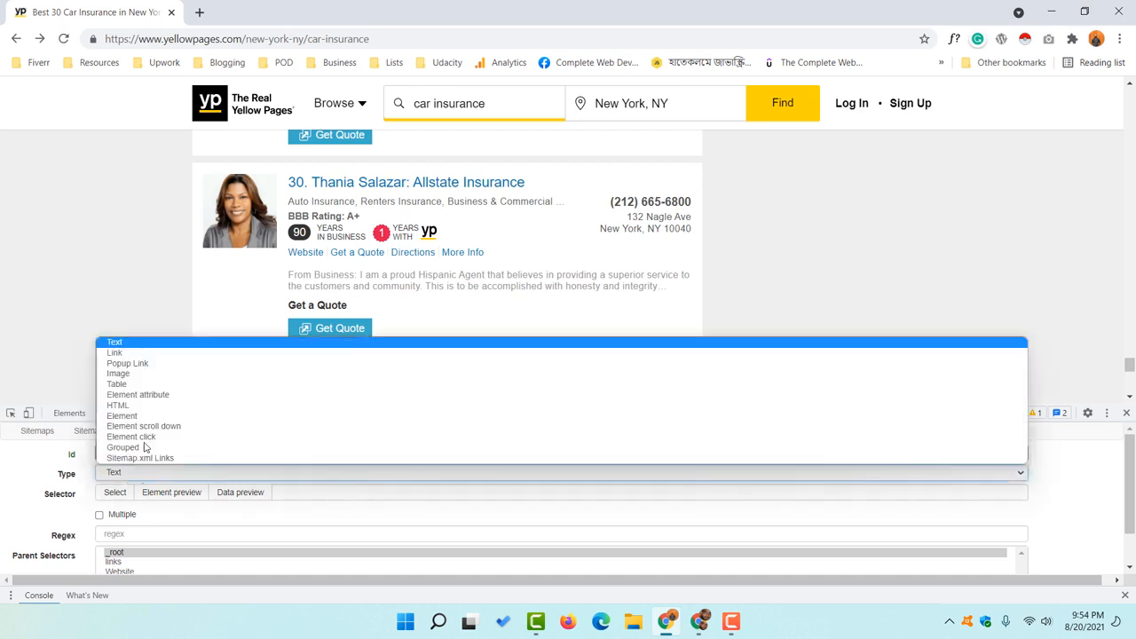
{"action": "left_click", "coordinate": [140, 359]}
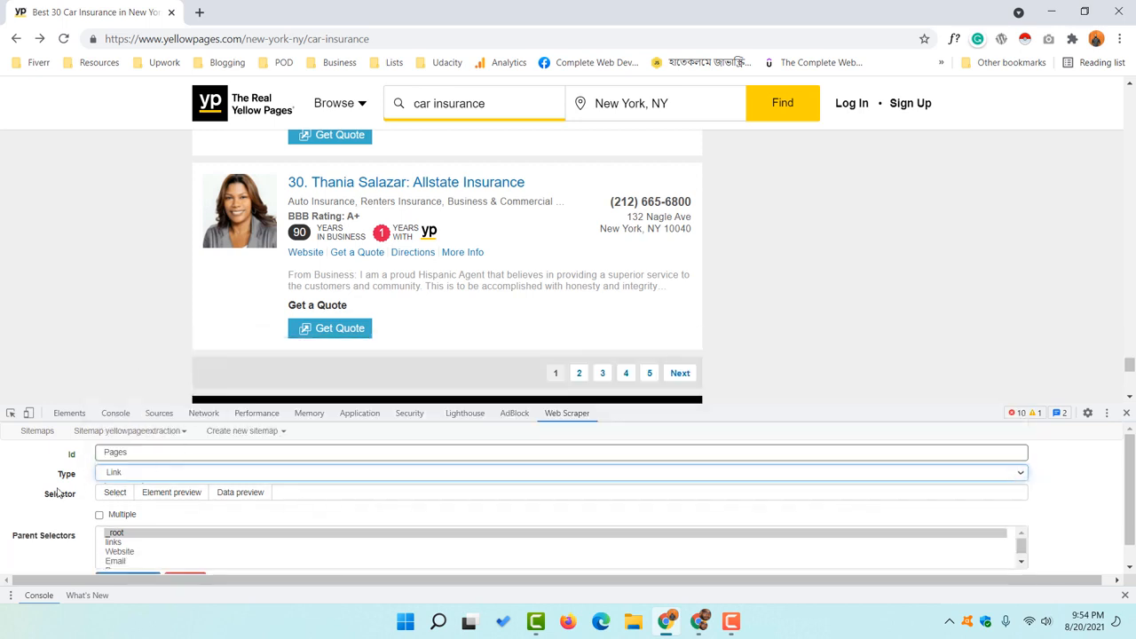
{"action": "scroll", "coordinate": [27, 497], "scroll_direction": "down", "scroll_amount": 1}
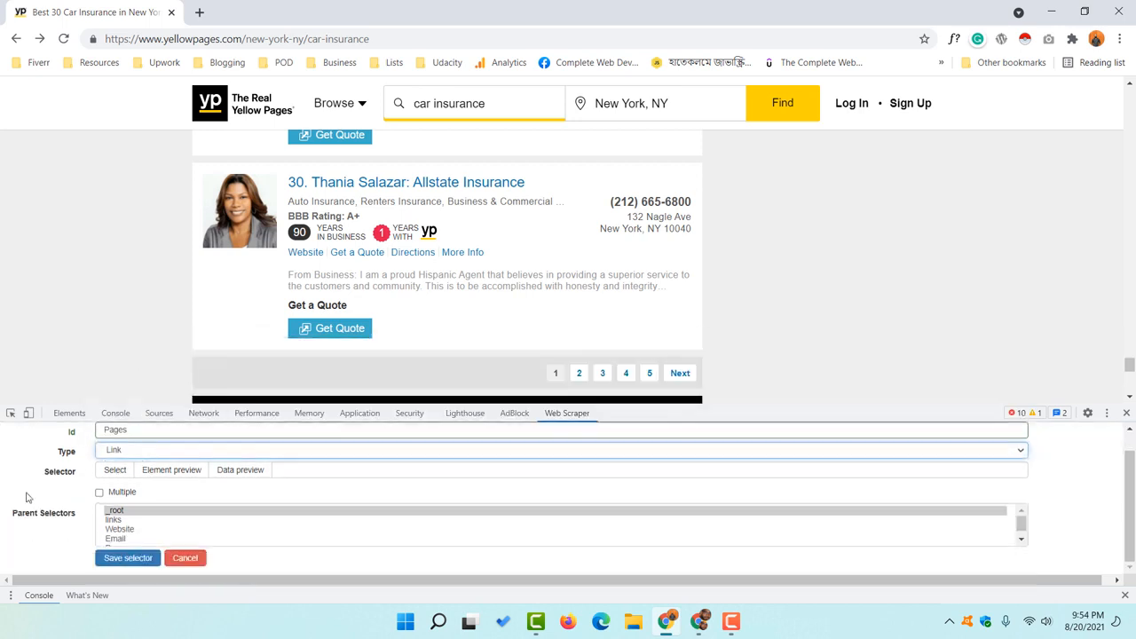
{"action": "left_click", "coordinate": [117, 473]}
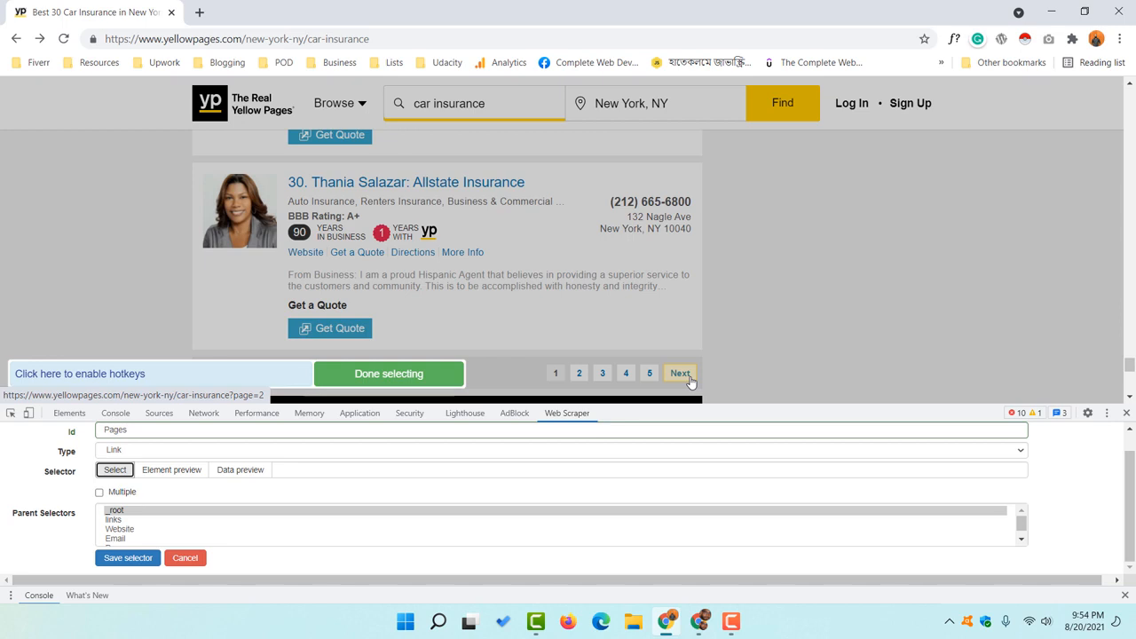
{"action": "left_click", "coordinate": [98, 493]}
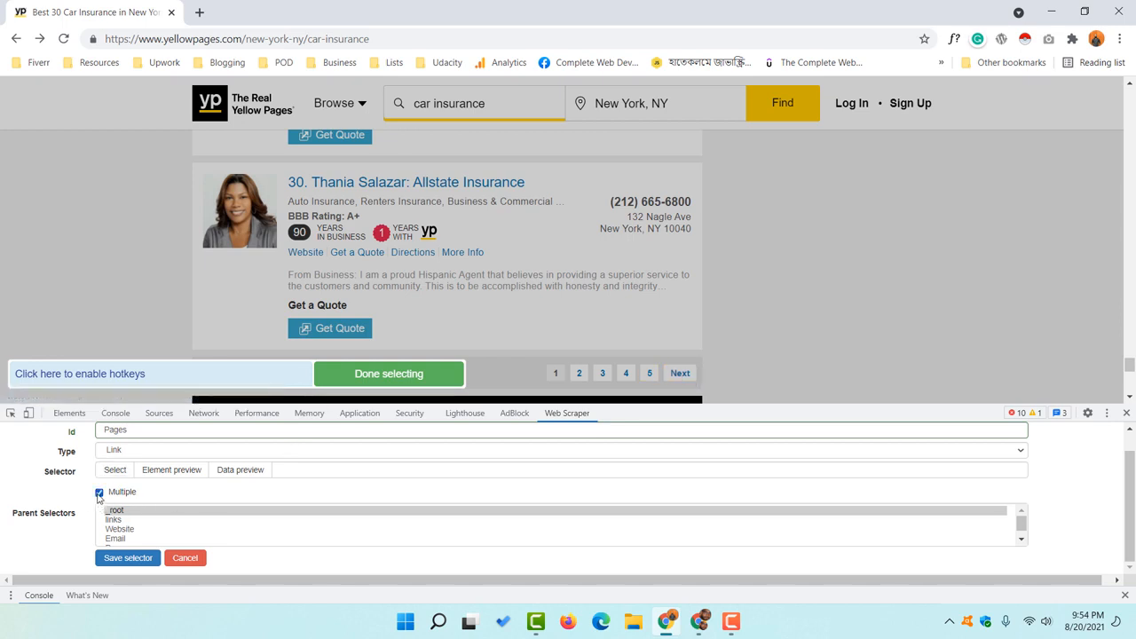
Try to choose all the pagination links as the Pages selector's page elements and save the selector.
{"action": "left_click", "coordinate": [114, 474]}
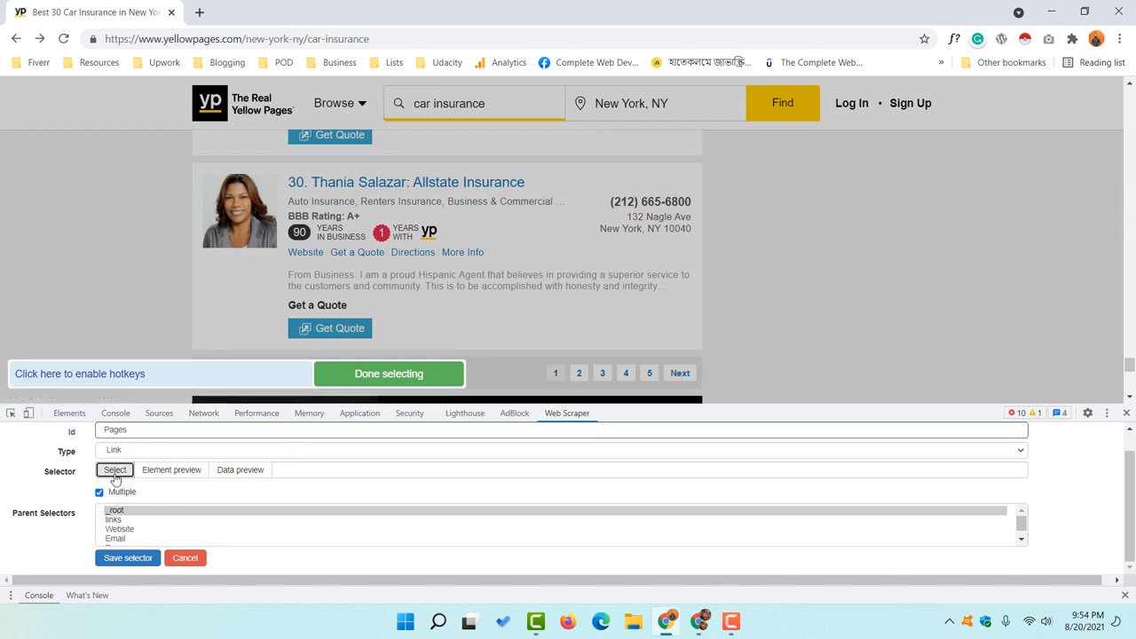
{"action": "left_click", "coordinate": [582, 379]}
{"action": "left_click", "coordinate": [603, 380]}
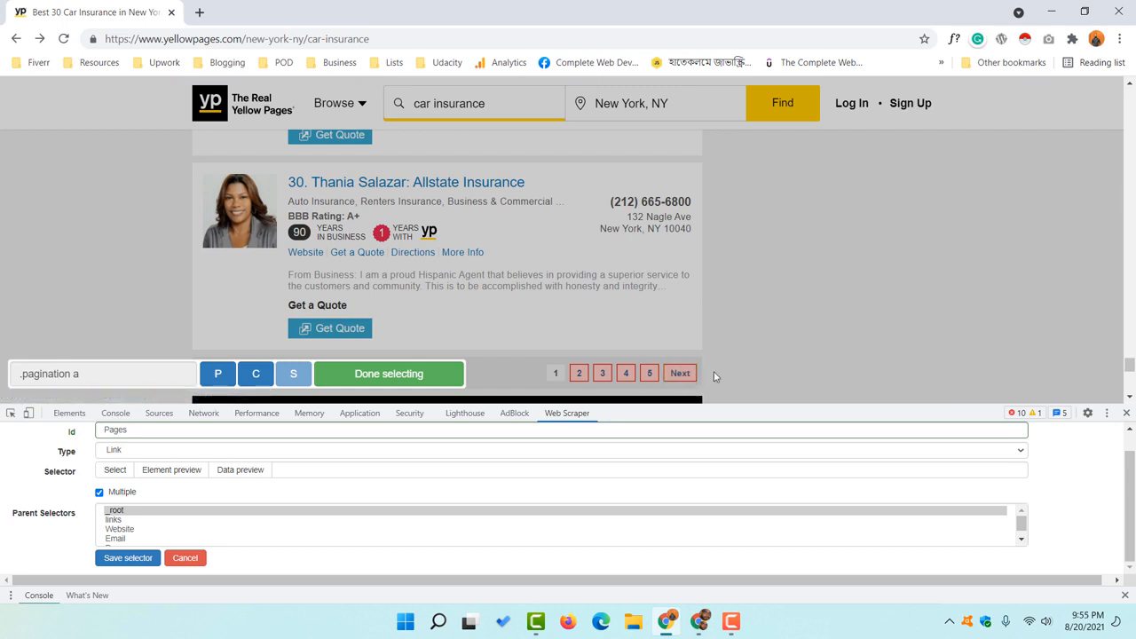
{"action": "left_click", "coordinate": [123, 559]}
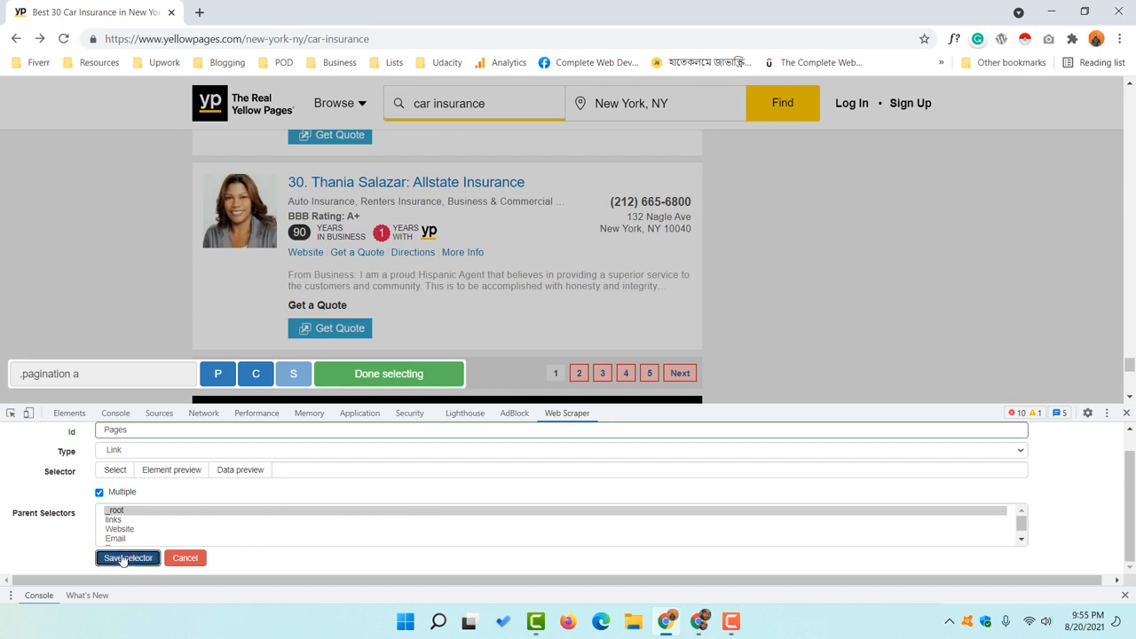
{"action": "left_click", "coordinate": [113, 473]}
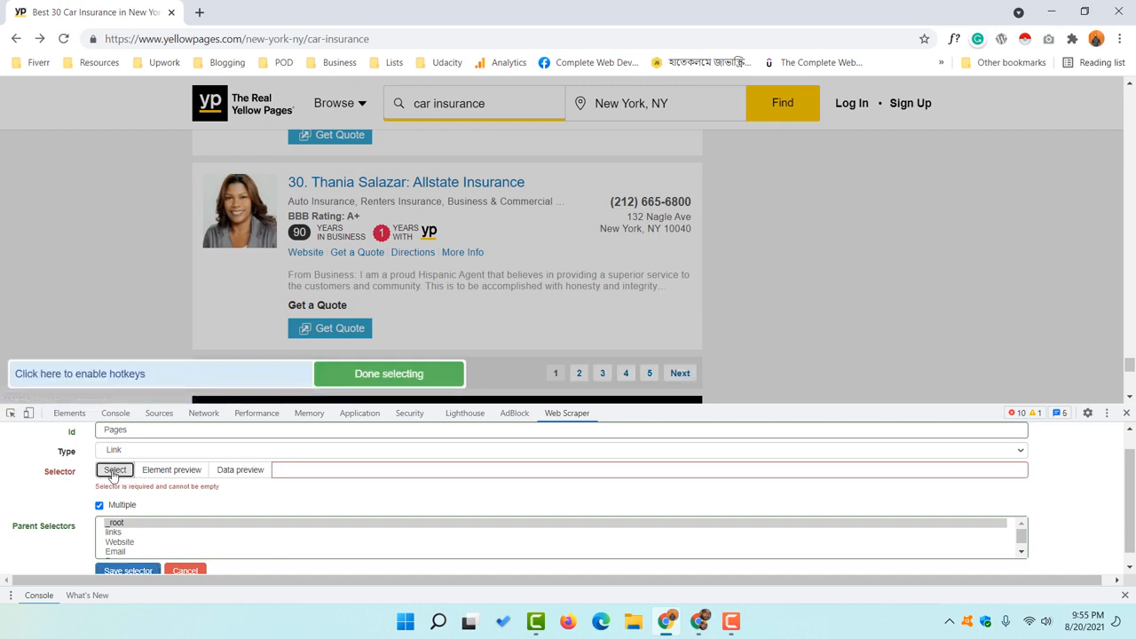
{"action": "left_click", "coordinate": [346, 380]}
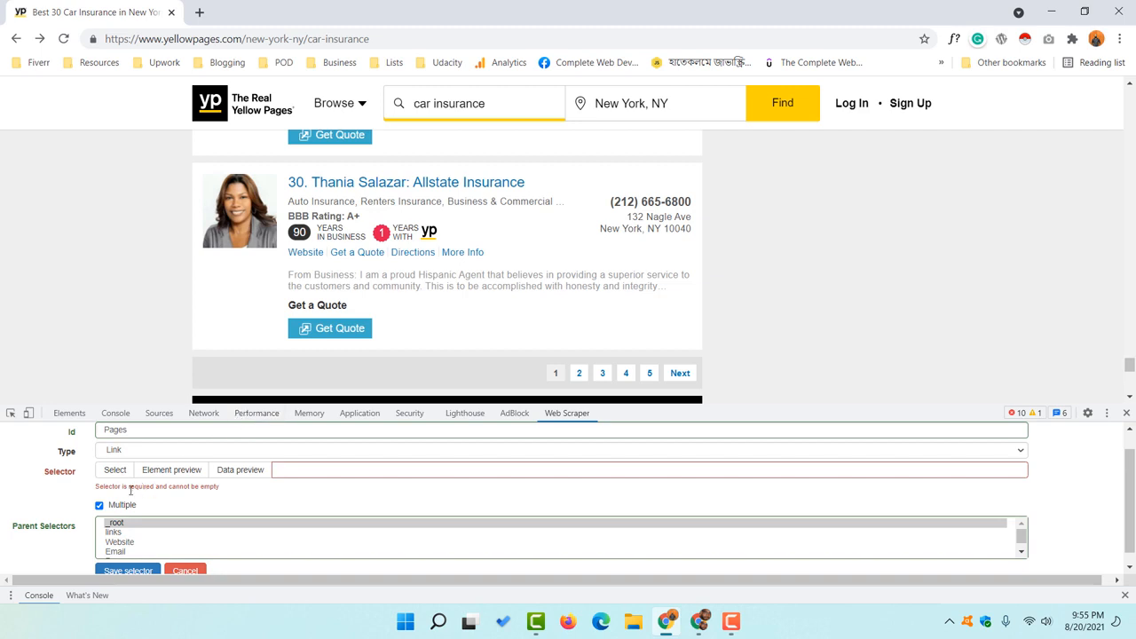
Choose all the pagination links as the Pages selector's elements (.pagination a), keep Multiple enabled and save the selector.
{"action": "scroll", "coordinate": [130, 489], "scroll_direction": "up", "scroll_amount": 1}
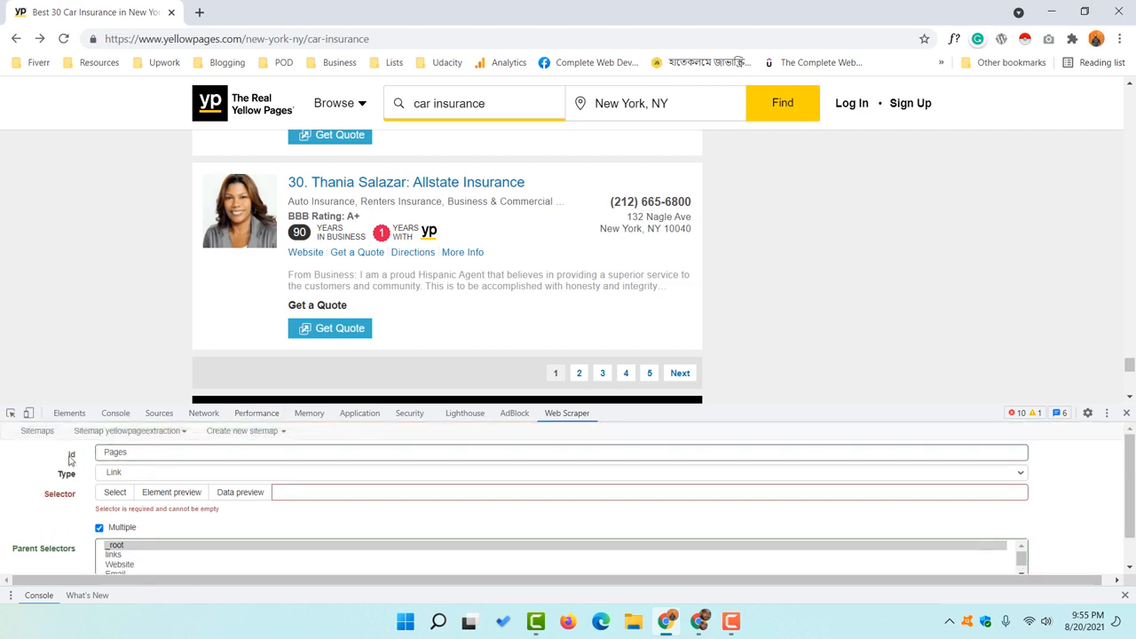
{"action": "left_click_drag", "start_coordinate": [138, 455], "coordinate": [97, 456]}
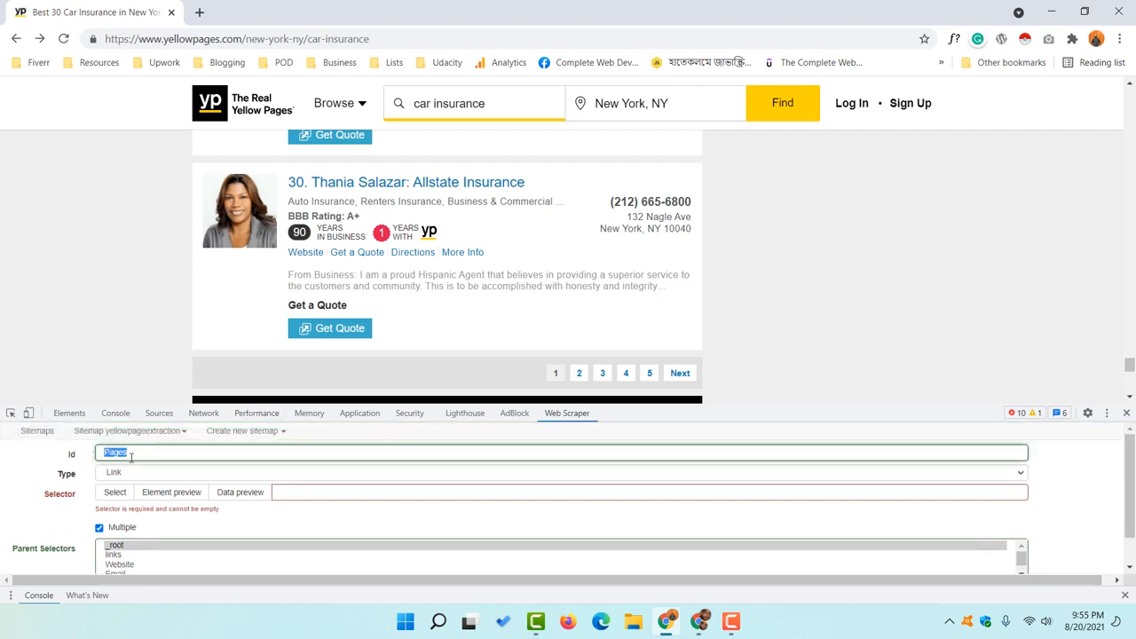
{"action": "left_click", "coordinate": [100, 530]}
{"action": "left_click", "coordinate": [99, 529]}
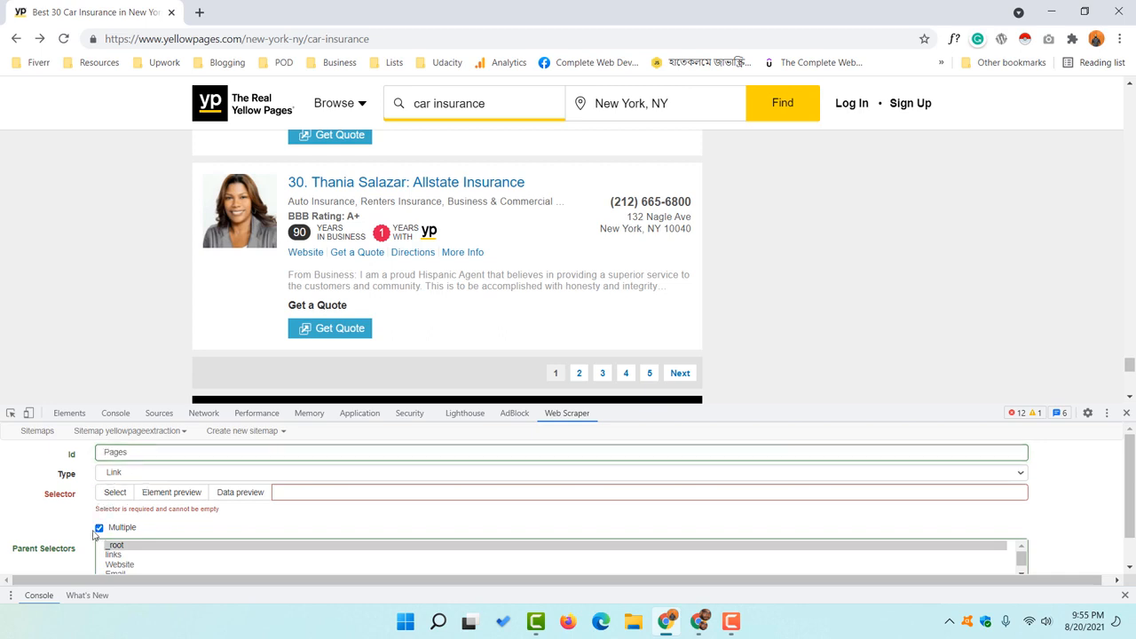
{"action": "left_click", "coordinate": [114, 493]}
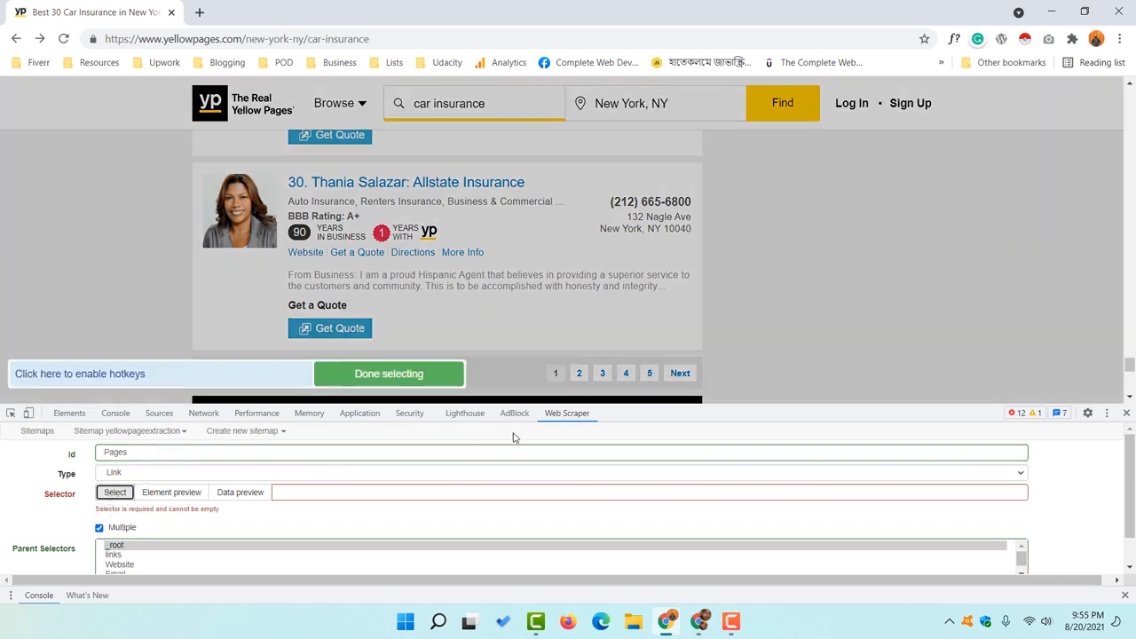
{"action": "left_click", "coordinate": [579, 378]}
{"action": "left_click", "coordinate": [603, 374]}
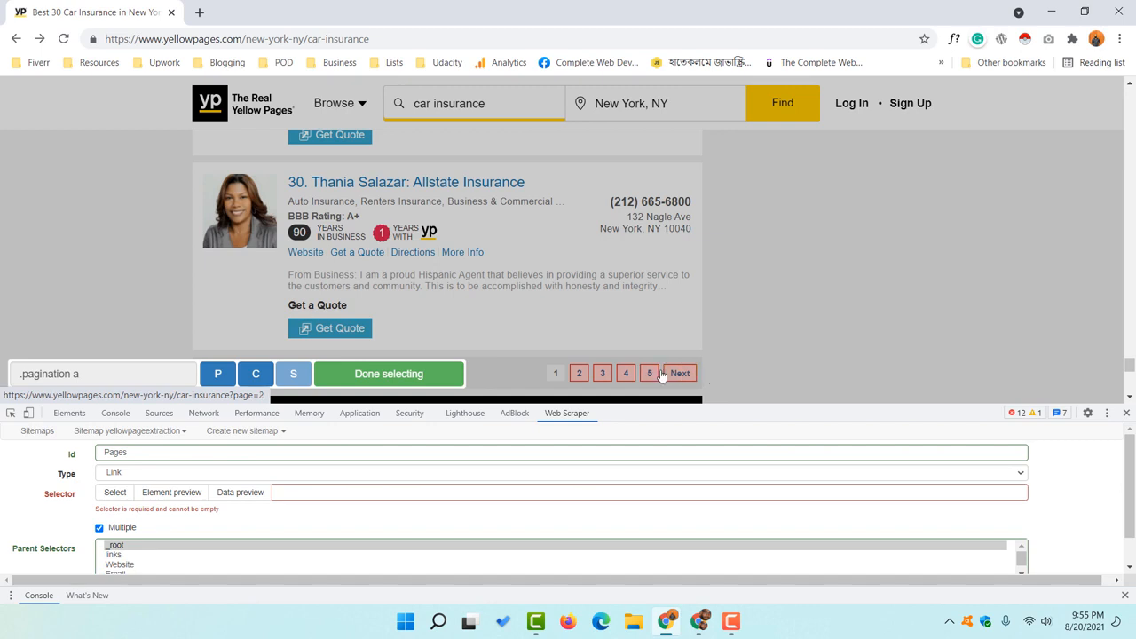
{"action": "left_click", "coordinate": [391, 373]}
{"action": "scroll", "coordinate": [54, 491], "scroll_direction": "down", "scroll_amount": 1}
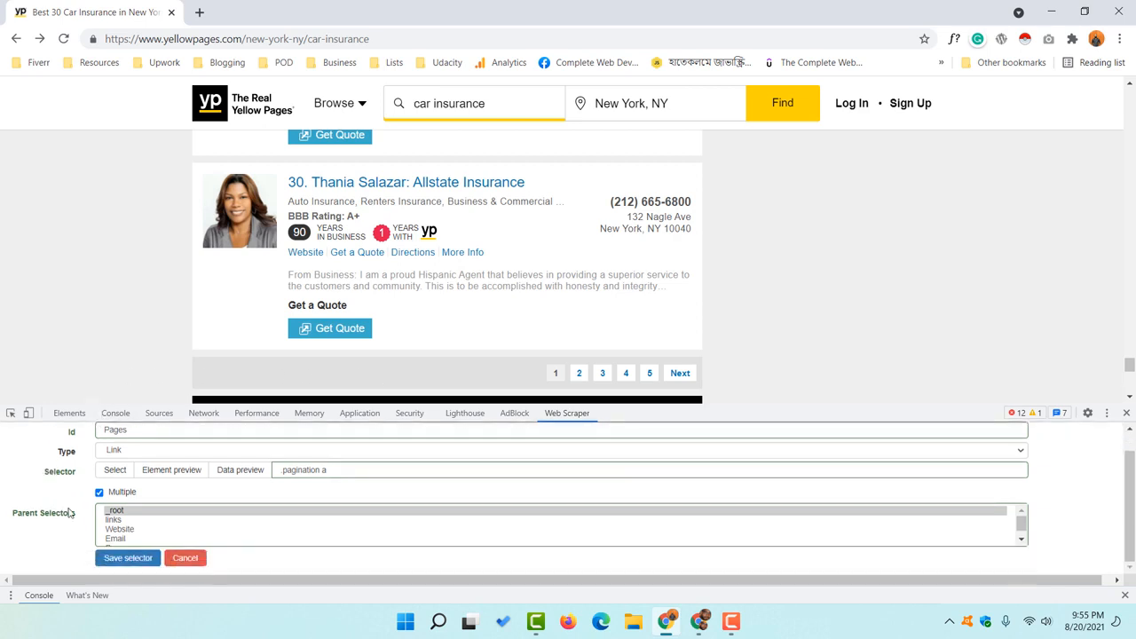
{"action": "left_click", "coordinate": [128, 559]}
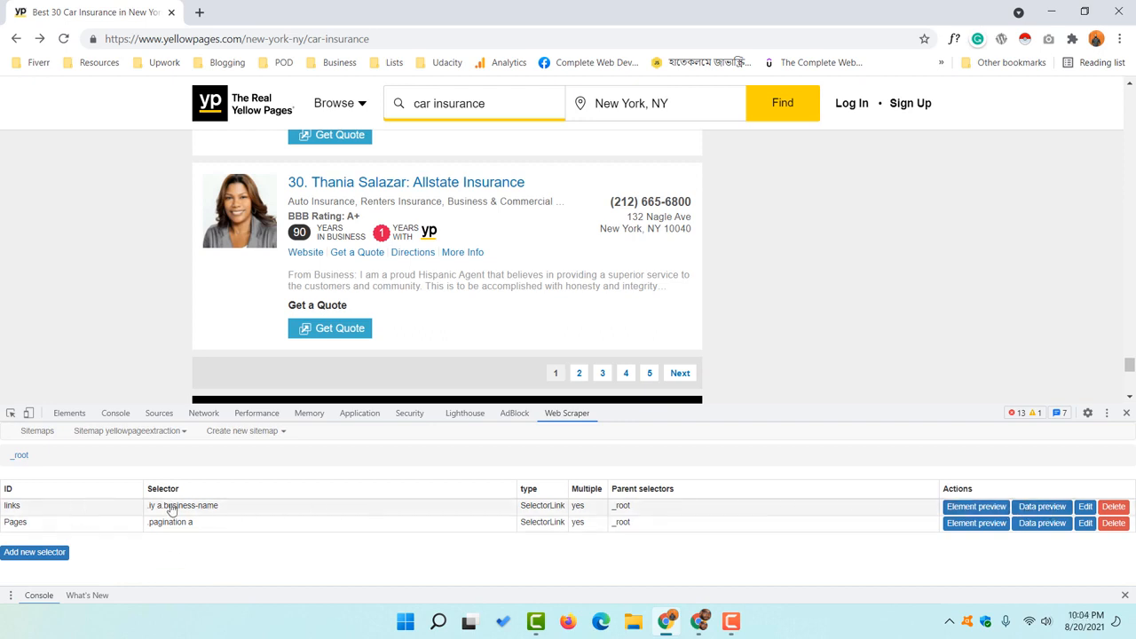
Edit the links selector so its parent selectors are both _root and Pages, and save it.
{"action": "left_click", "coordinate": [1085, 507]}
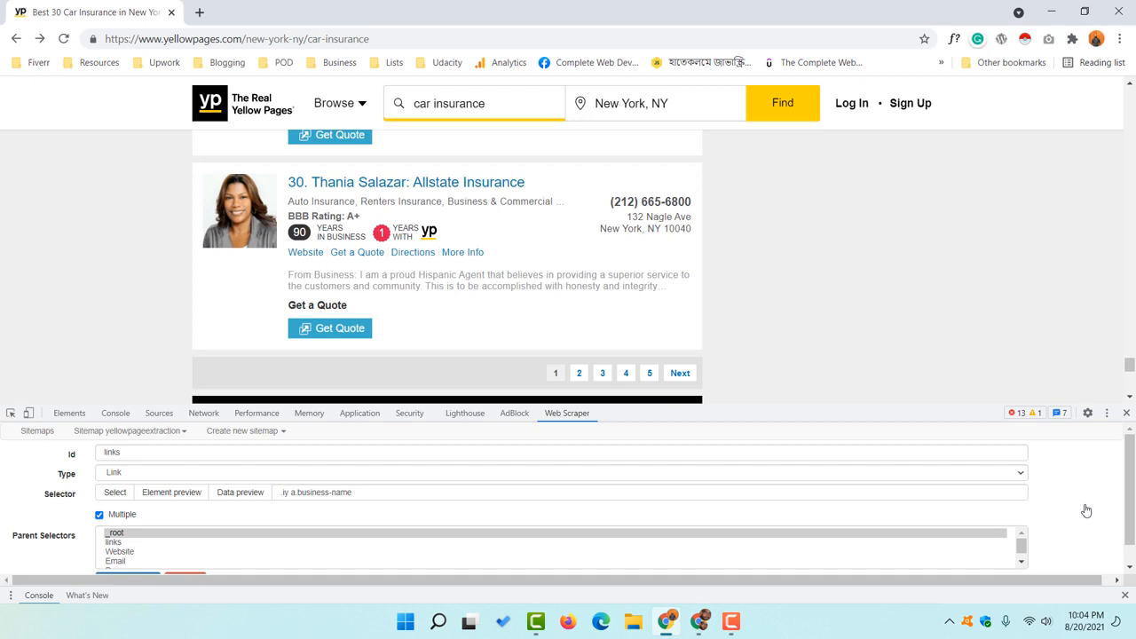
{"action": "scroll", "coordinate": [83, 528], "scroll_direction": "down", "scroll_amount": 1}
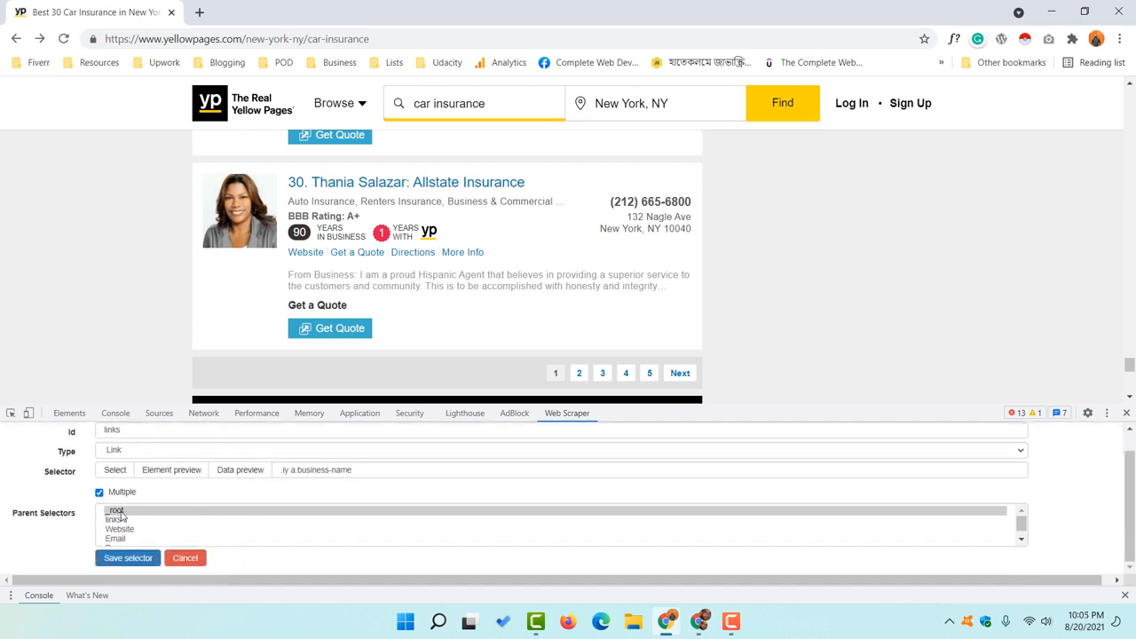
{"action": "left_click", "coordinate": [121, 512]}
{"action": "scroll", "coordinate": [126, 528], "scroll_direction": "down", "scroll_amount": 1}
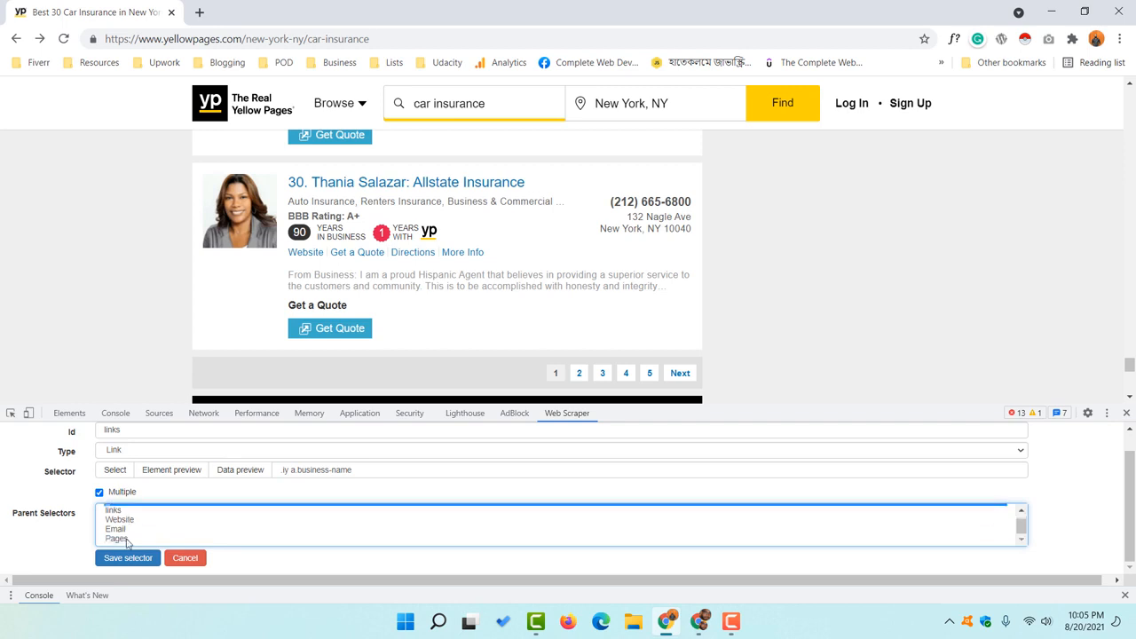
{"action": "left_click", "coordinate": [125, 539]}
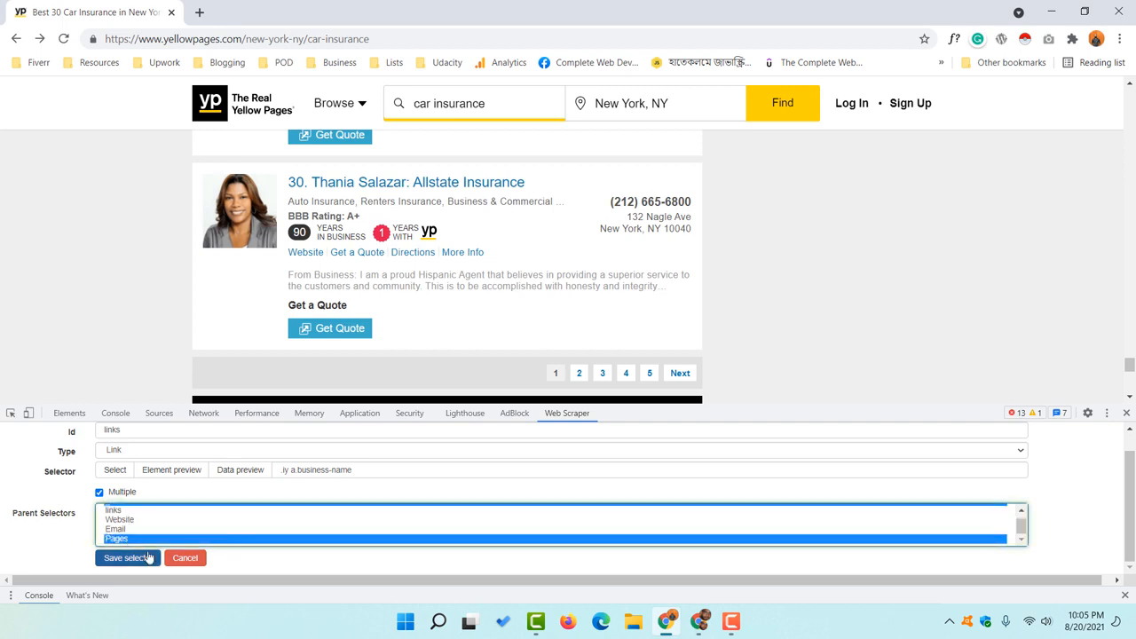
{"action": "left_click", "coordinate": [122, 559]}
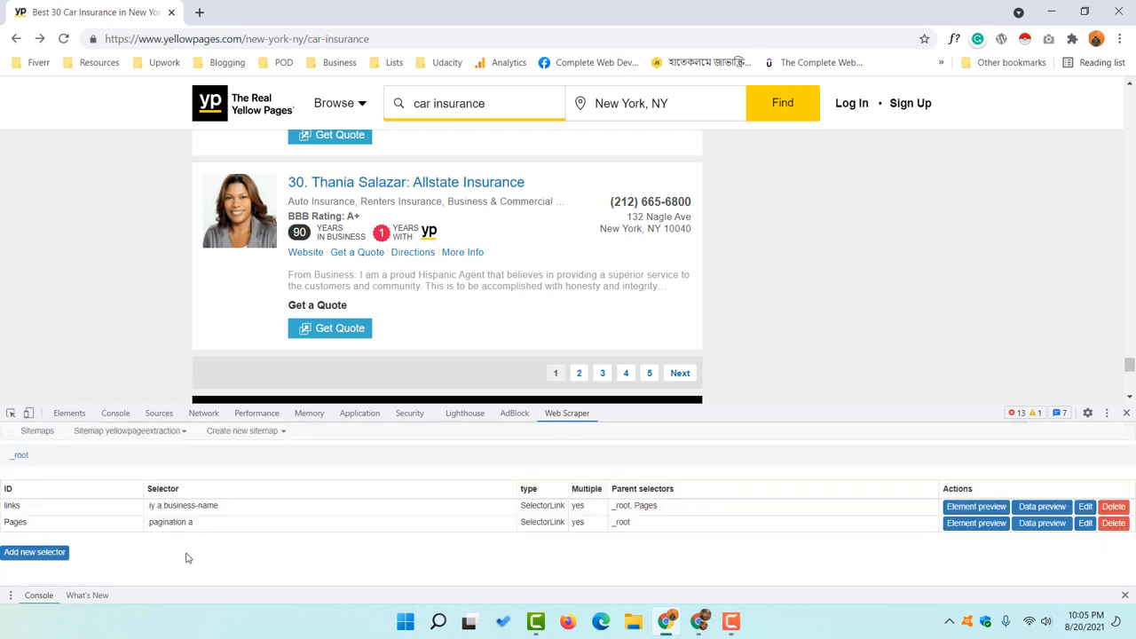
Examine the yellowpageextraction sitemap's selector graph with the _root, links and Pages branches fully expanded.
{"action": "left_click", "coordinate": [157, 435]}
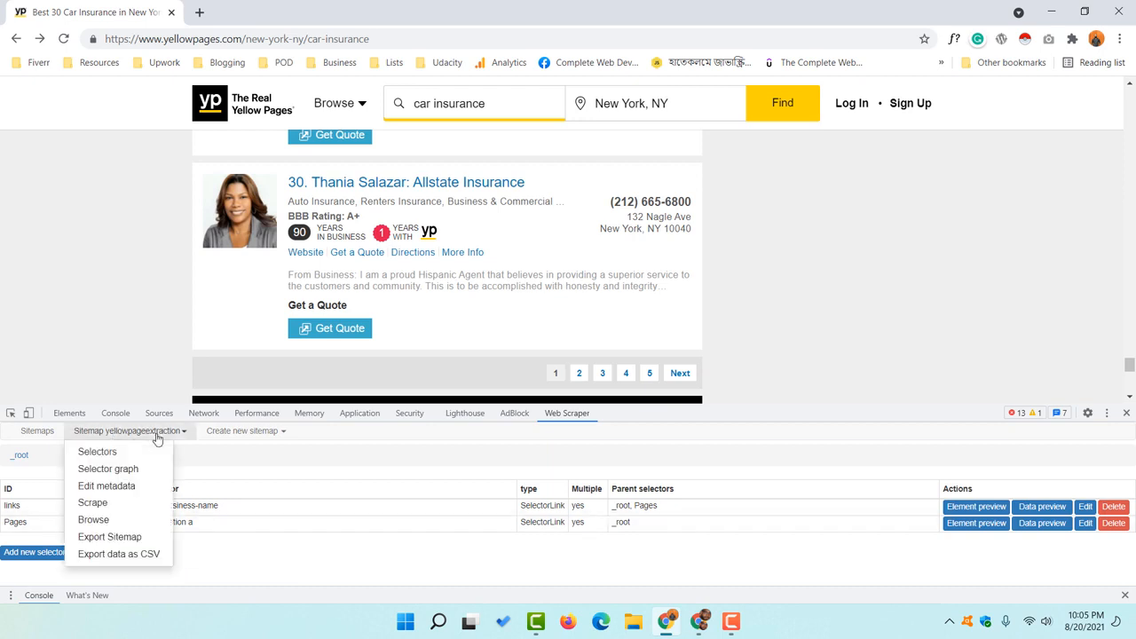
{"action": "left_click", "coordinate": [108, 469]}
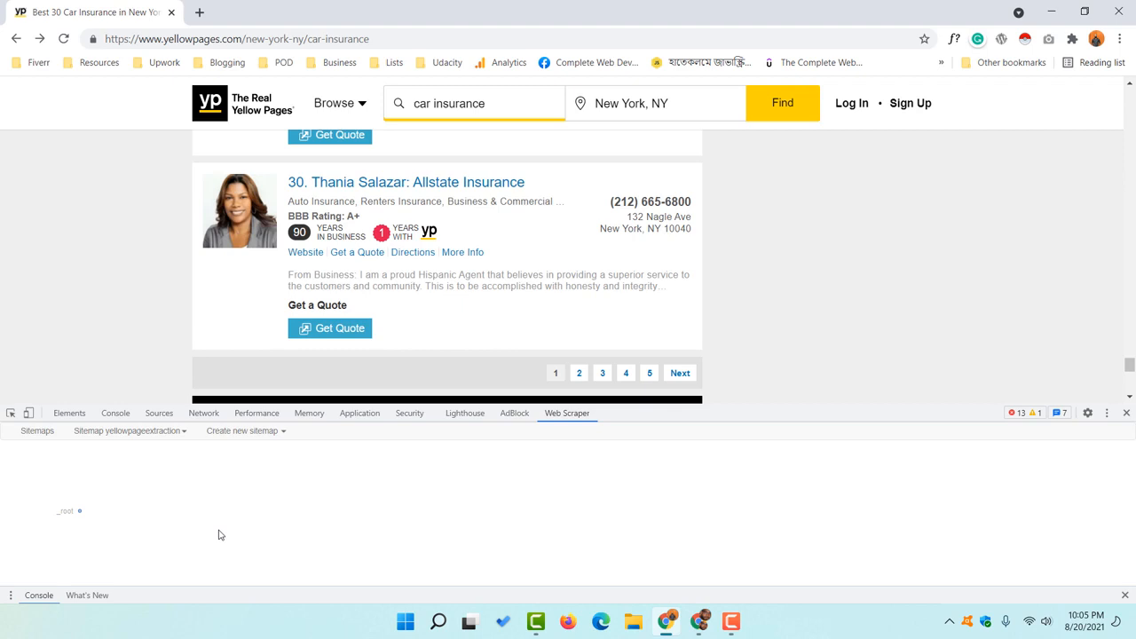
{"action": "left_click", "coordinate": [79, 513]}
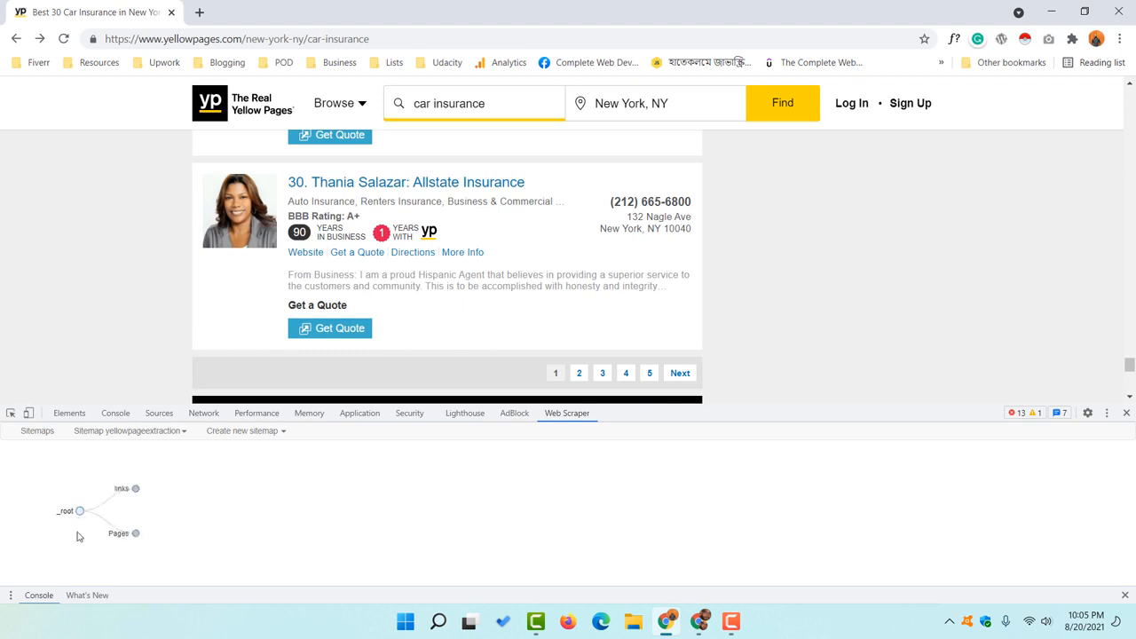
{"action": "left_click", "coordinate": [147, 484]}
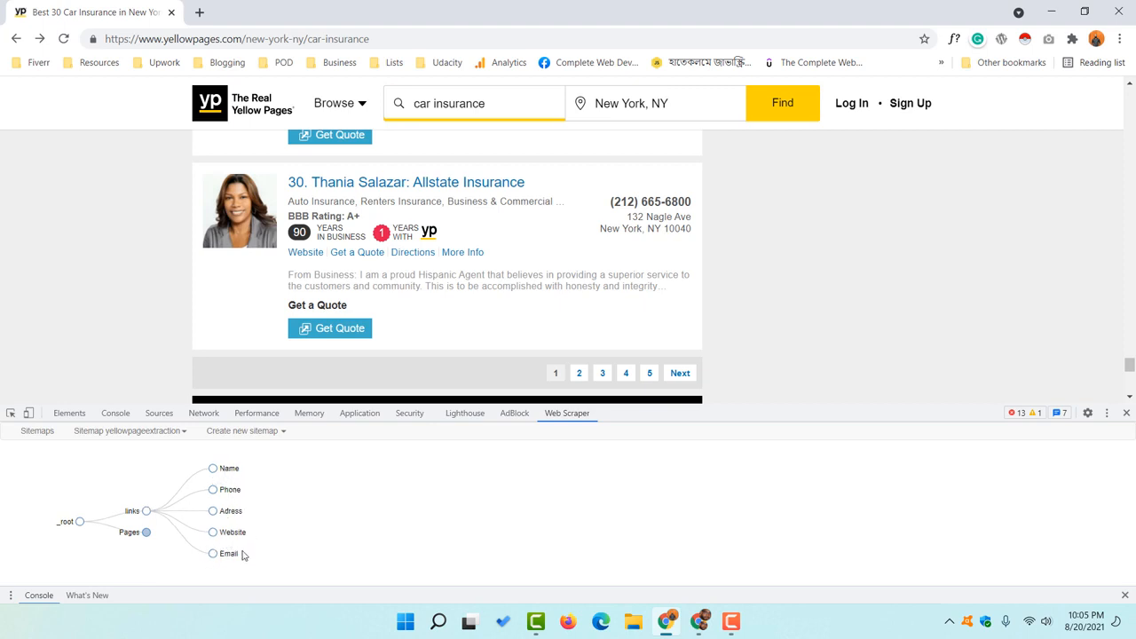
{"action": "left_click", "coordinate": [147, 532]}
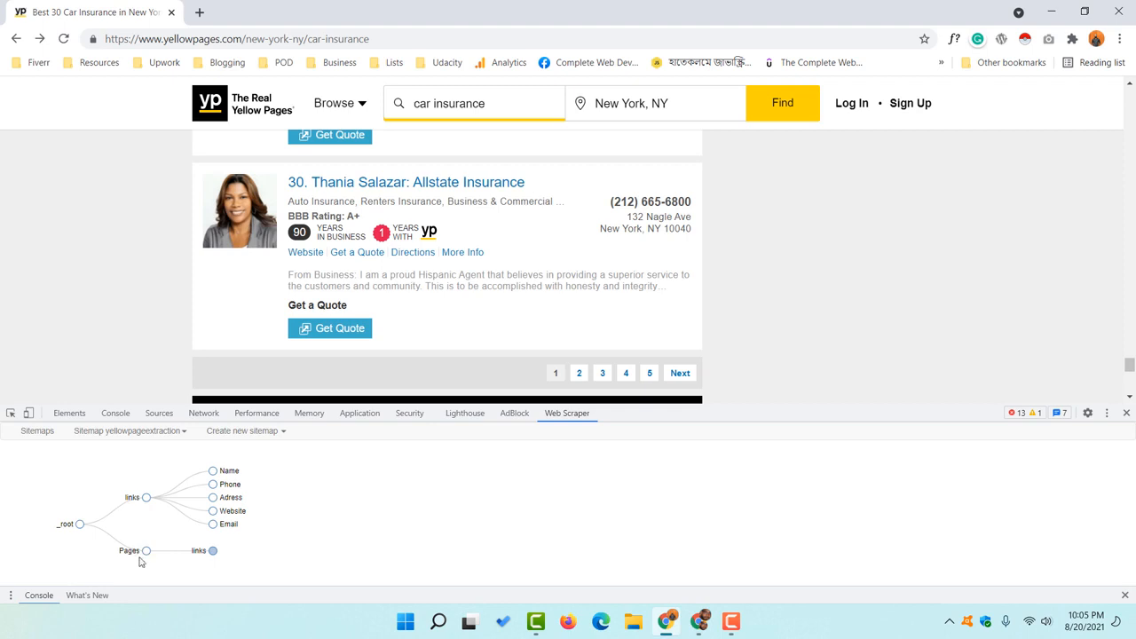
{"action": "left_click", "coordinate": [213, 553]}
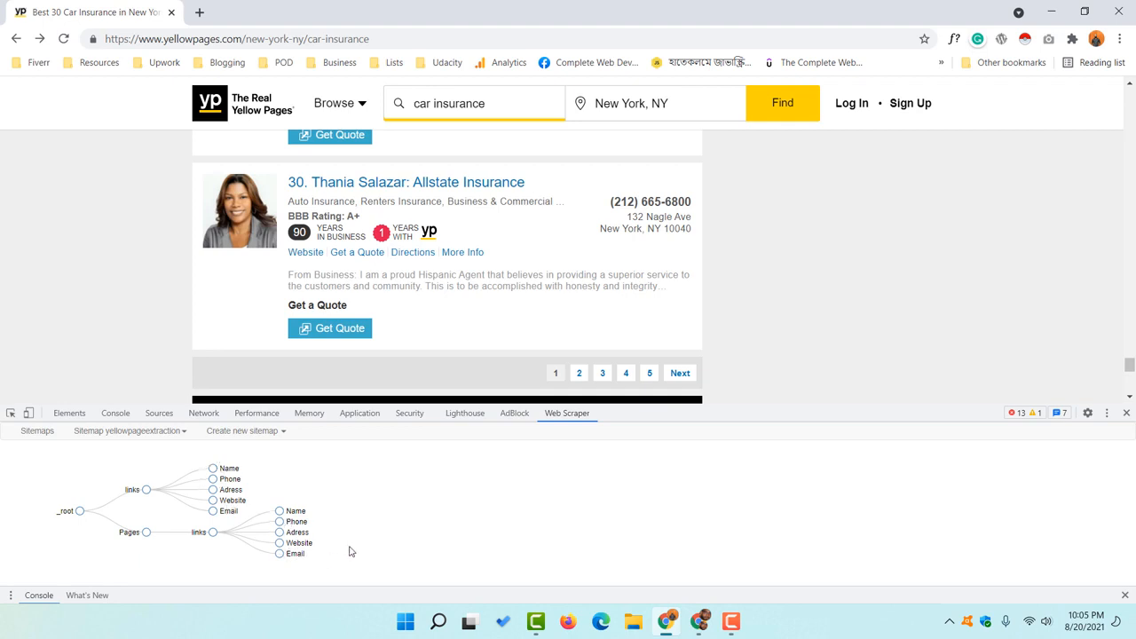
Open the scrape settings of the yellowpageextraction sitemap.
{"action": "left_click", "coordinate": [108, 433]}
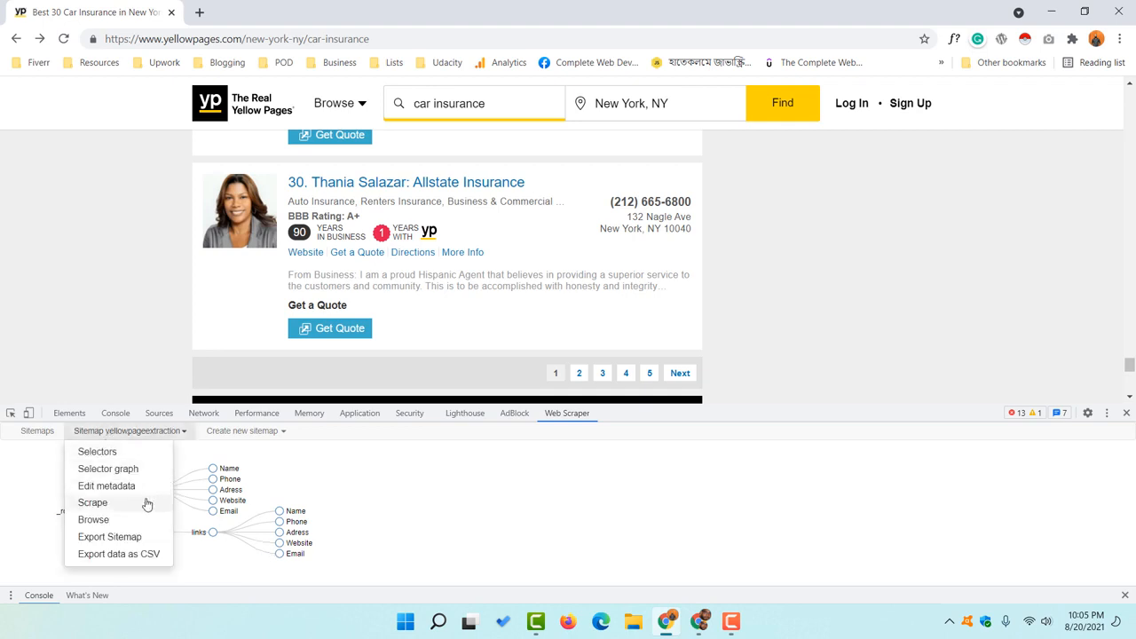
{"action": "left_click", "coordinate": [93, 503]}
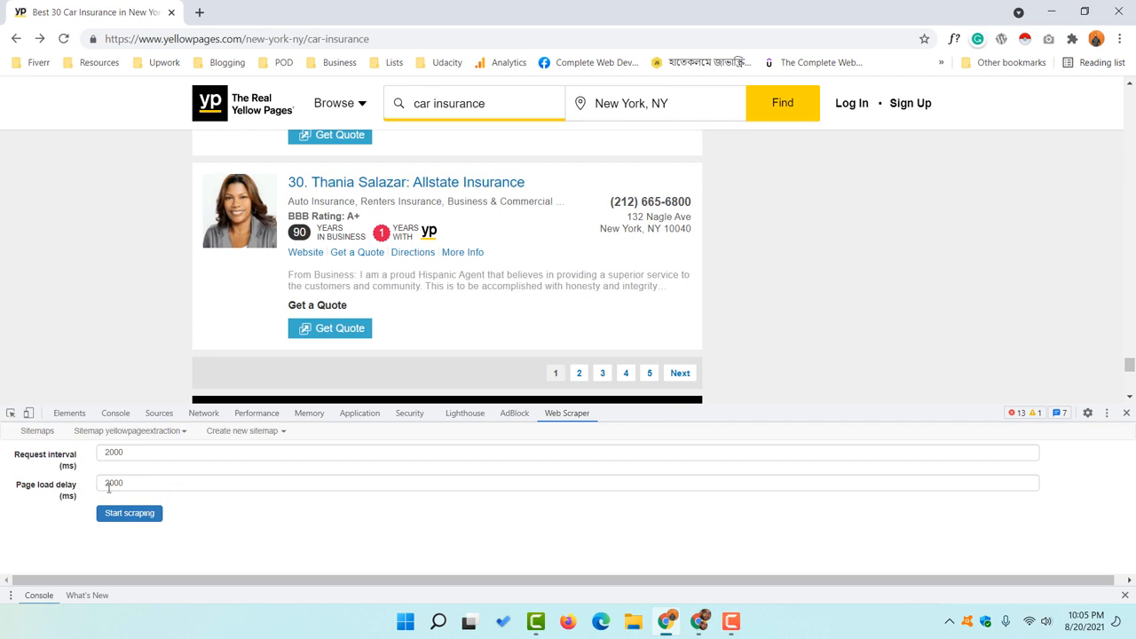
Set the request interval and the page load delay to 7000 ms each.
{"action": "left_click", "coordinate": [110, 456]}
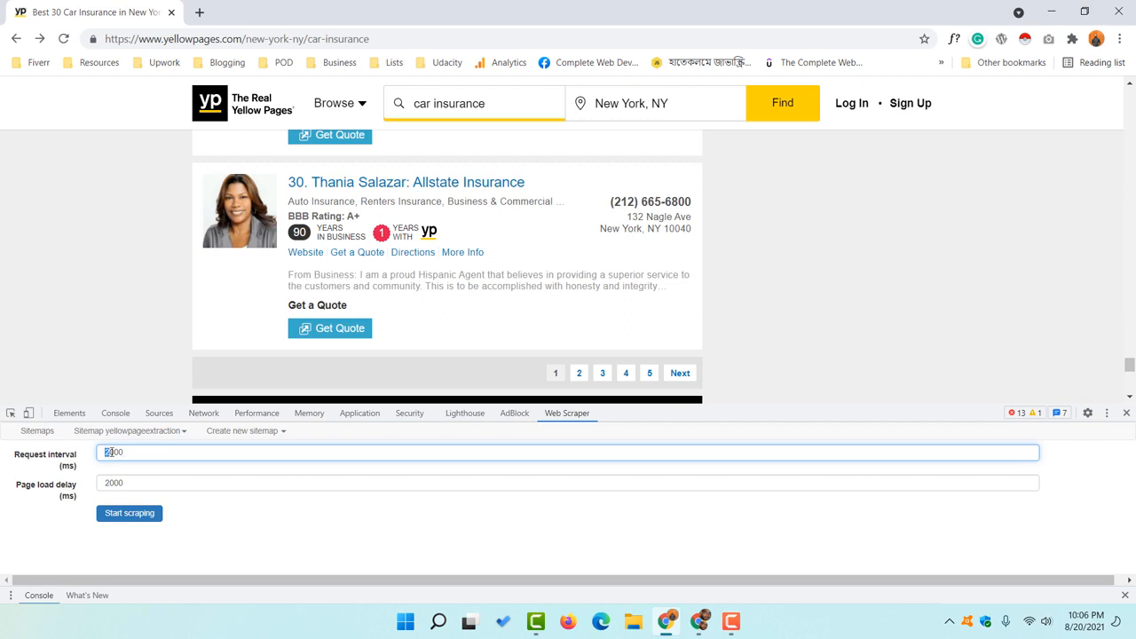
{"action": "key", "text": "BackSpace"}
{"action": "type", "text": "3"}
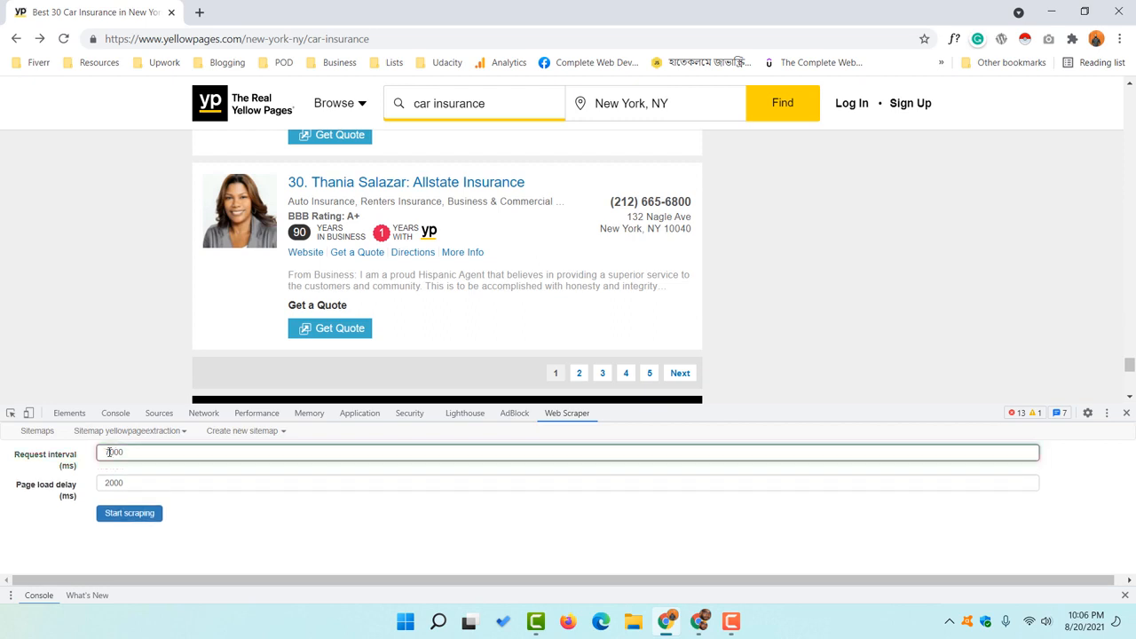
{"action": "left_click", "coordinate": [107, 483]}
{"action": "key", "text": "BackSpace"}
{"action": "type", "text": "7"}
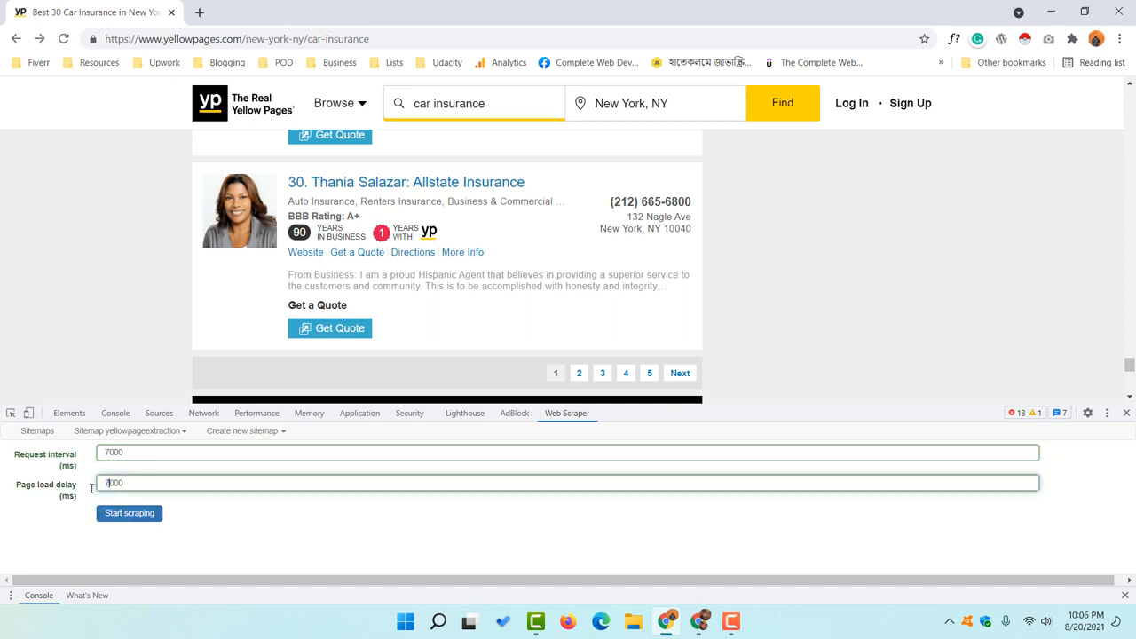
Set the request interval and page load delay to 2000 ms each and start scraping.
{"action": "left_click", "coordinate": [62, 522]}
{"action": "left_click", "coordinate": [97, 452]}
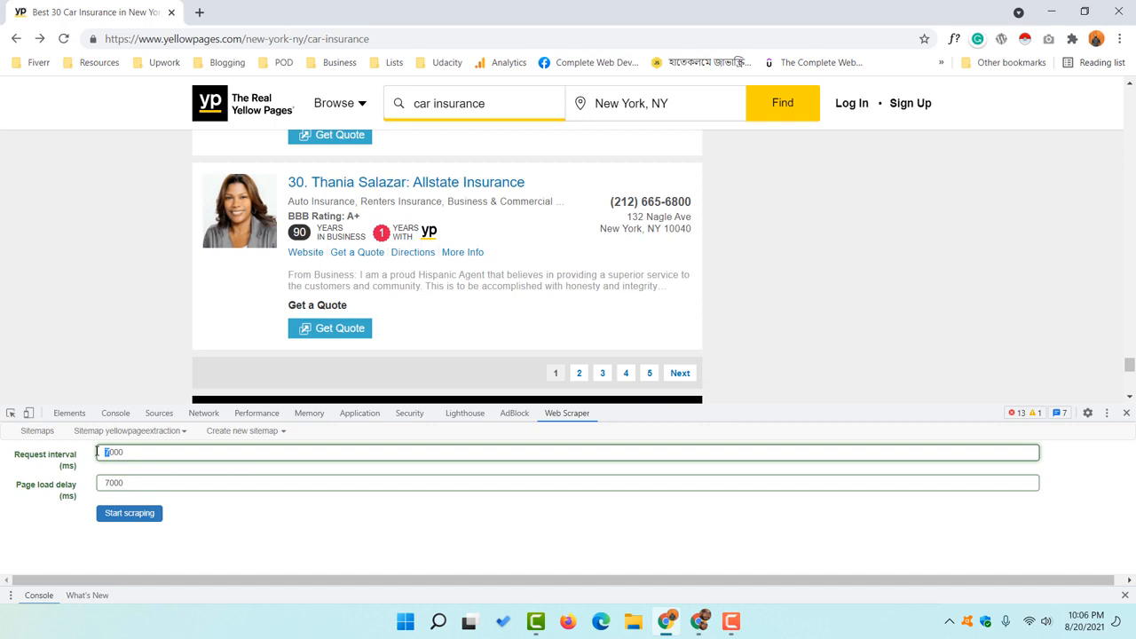
{"action": "left_click", "coordinate": [108, 484]}
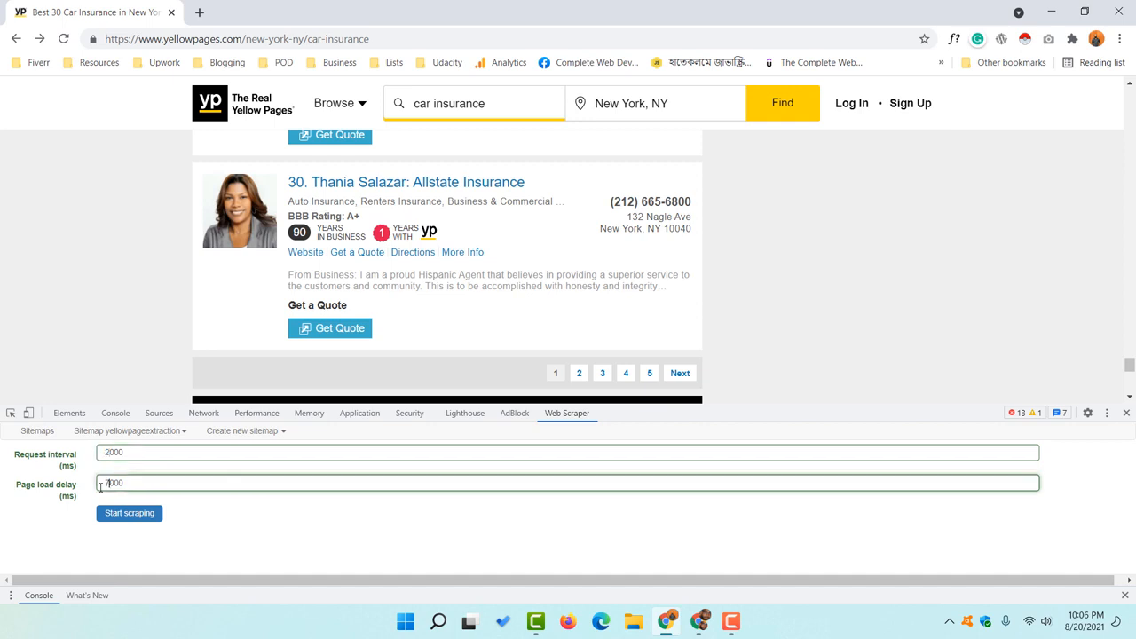
{"action": "left_click", "coordinate": [41, 523]}
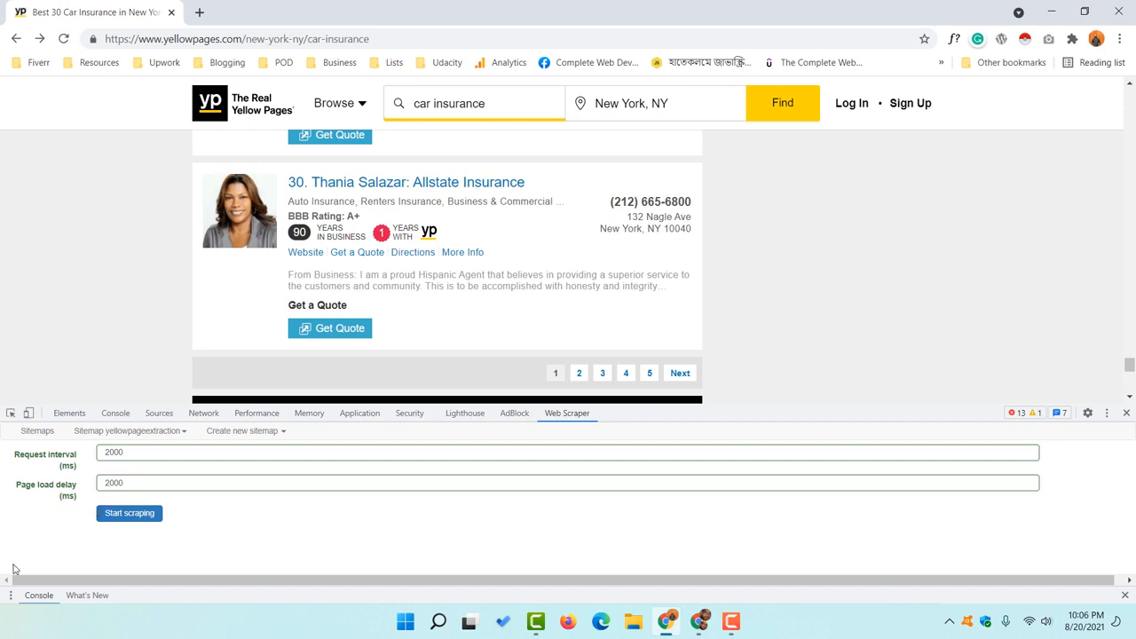
{"action": "left_click", "coordinate": [131, 520]}
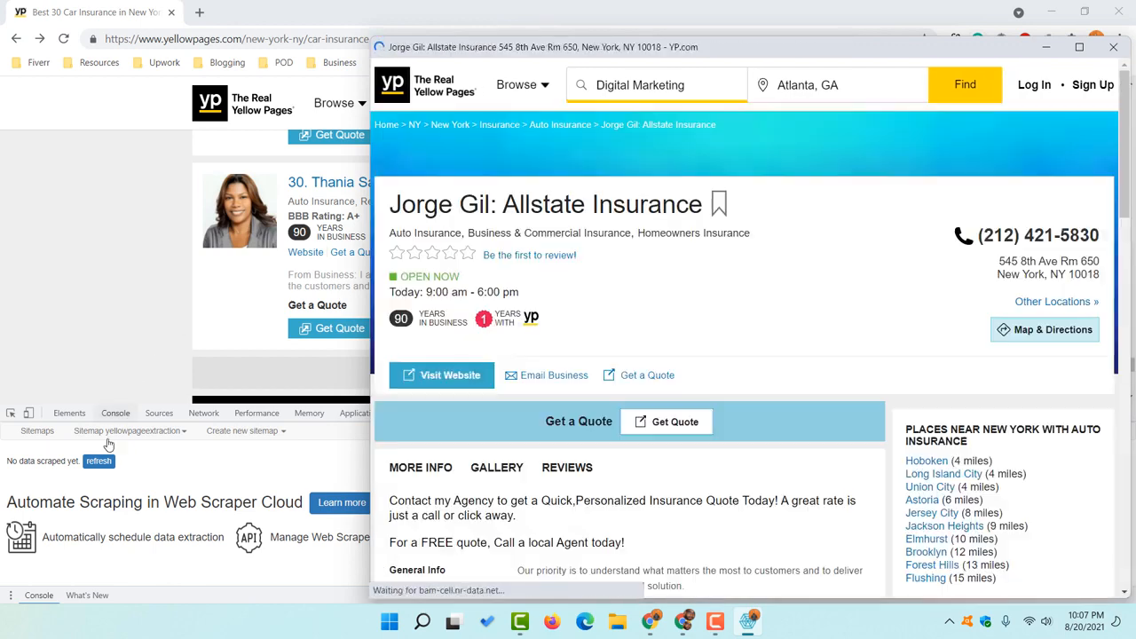
Load the data scraped so far and review the table of business records from first to last row.
{"action": "left_click", "coordinate": [96, 471]}
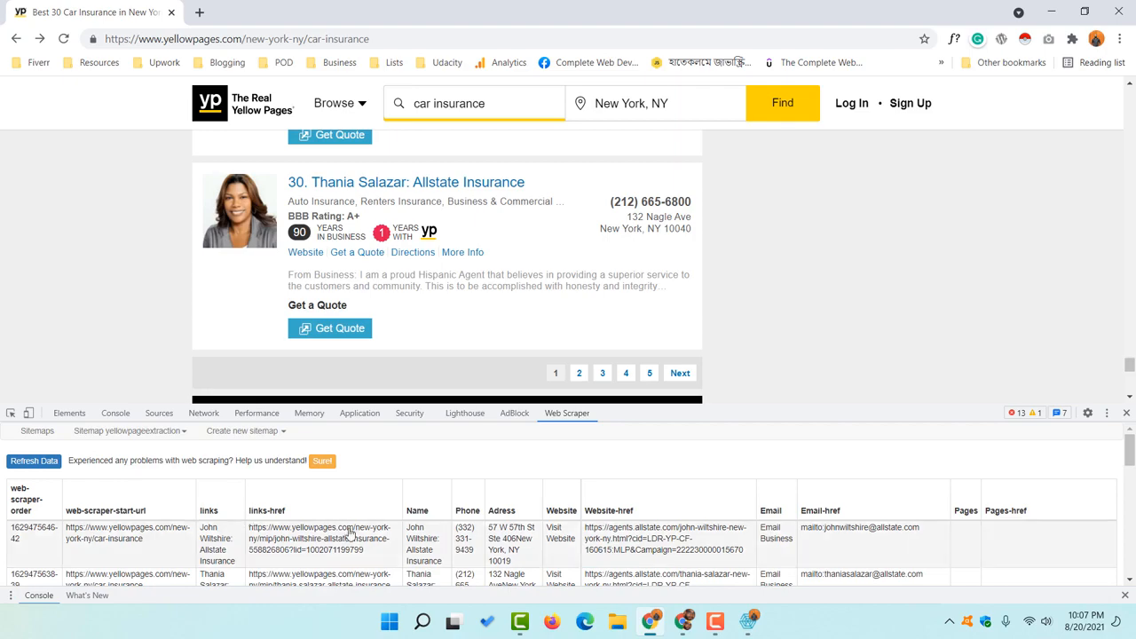
{"action": "scroll", "coordinate": [1044, 540], "scroll_direction": "down", "scroll_amount": 15}
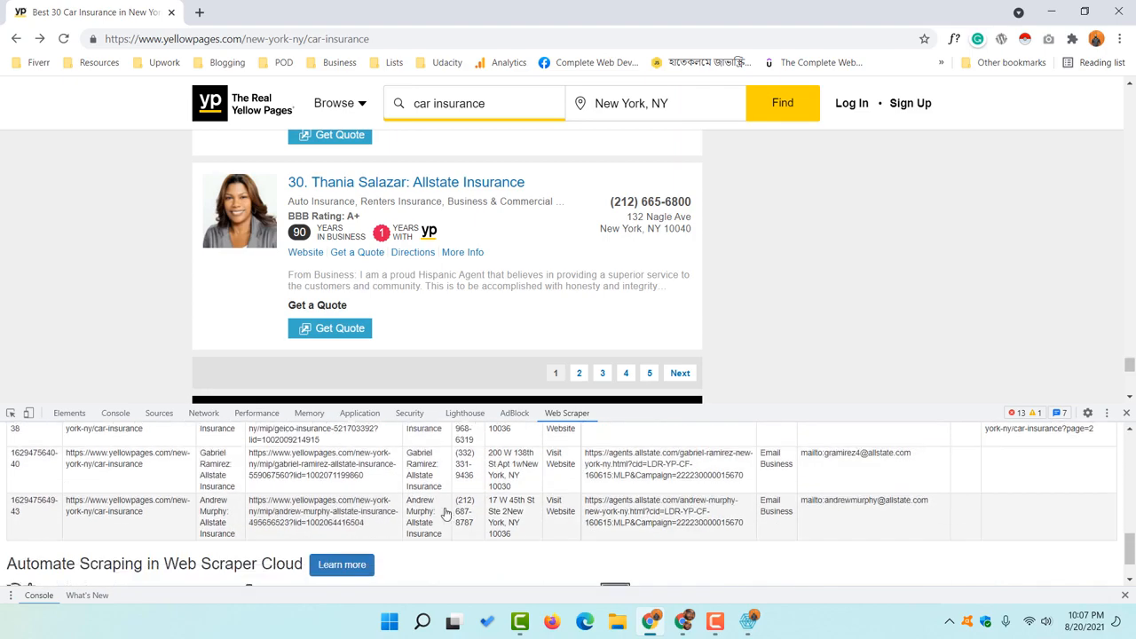
{"action": "scroll", "coordinate": [386, 519], "scroll_direction": "up", "scroll_amount": 15}
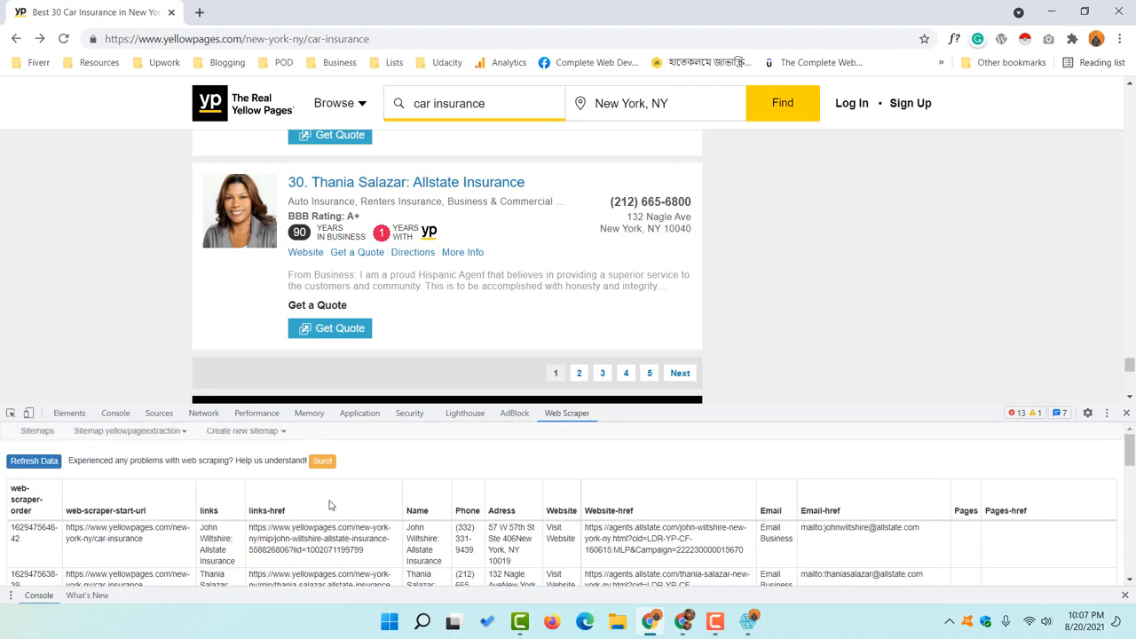
{"action": "scroll", "coordinate": [460, 518], "scroll_direction": "down", "scroll_amount": 10}
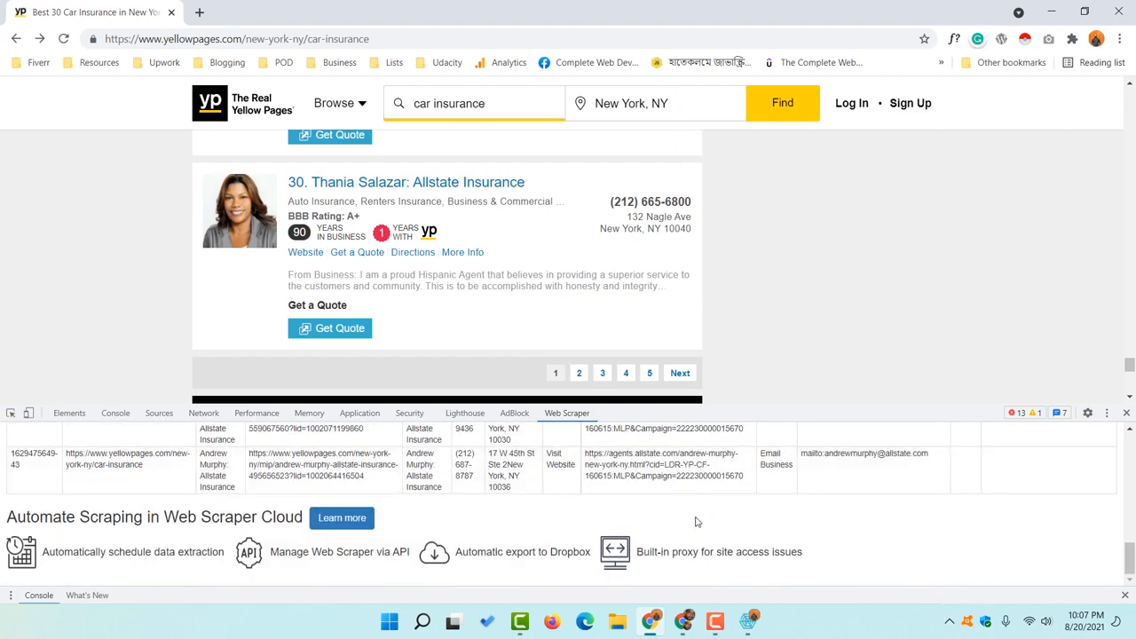
{"action": "scroll", "coordinate": [700, 502], "scroll_direction": "up", "scroll_amount": 3}
{"action": "scroll", "coordinate": [700, 502], "scroll_direction": "up", "scroll_amount": 10}
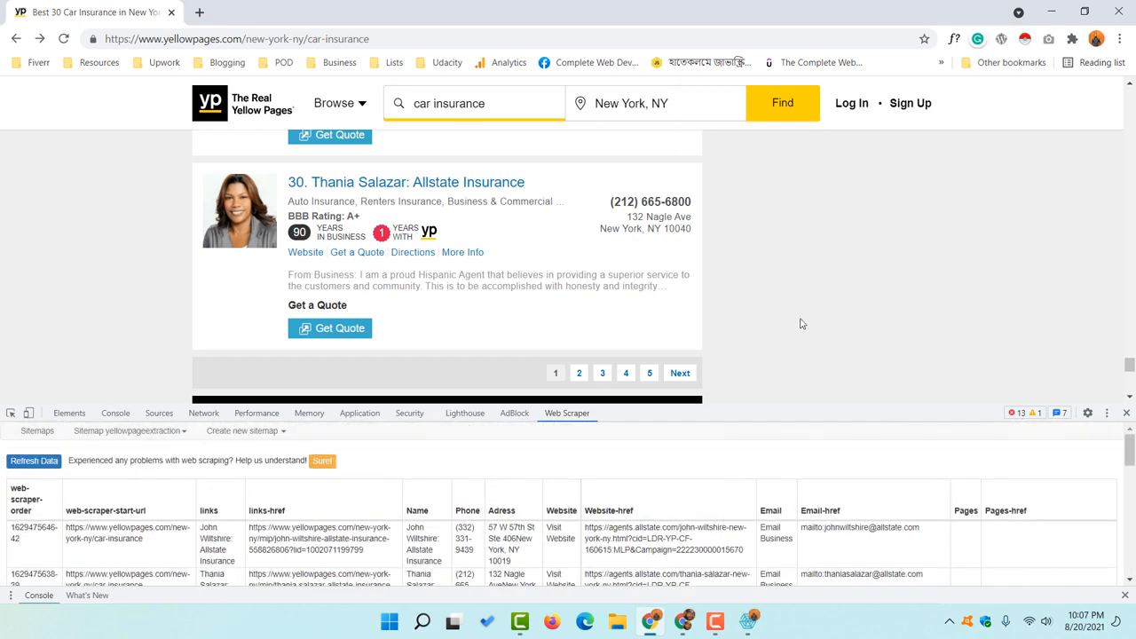
Check the running scraper window, and refresh the scraped data to review the newest rows at the table's end.
{"action": "left_click", "coordinate": [750, 624]}
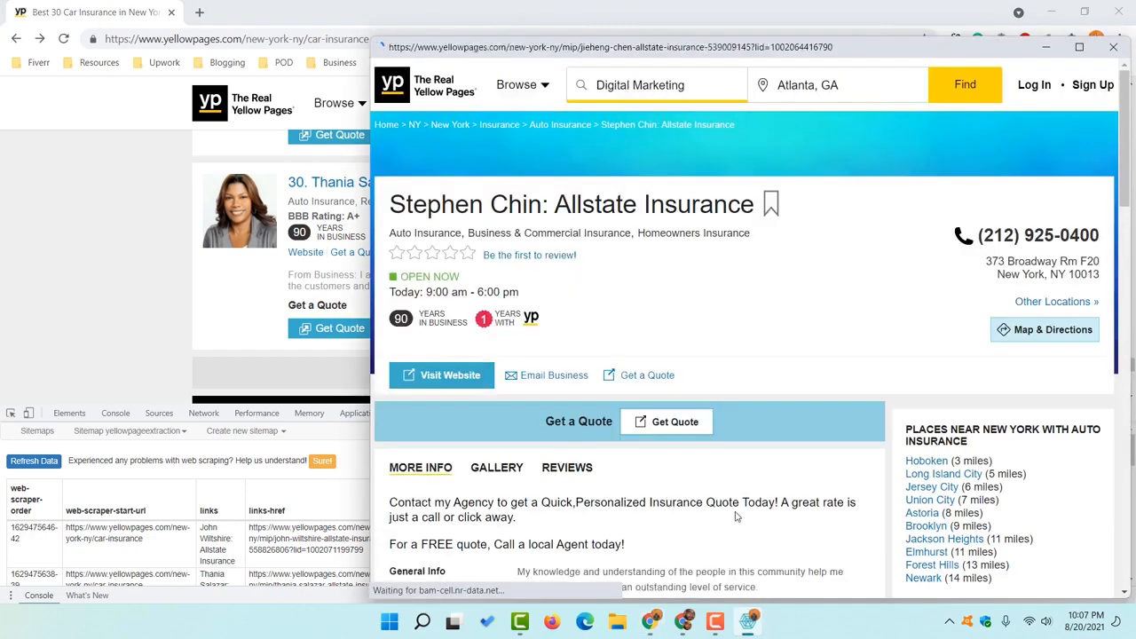
{"action": "left_click", "coordinate": [109, 329]}
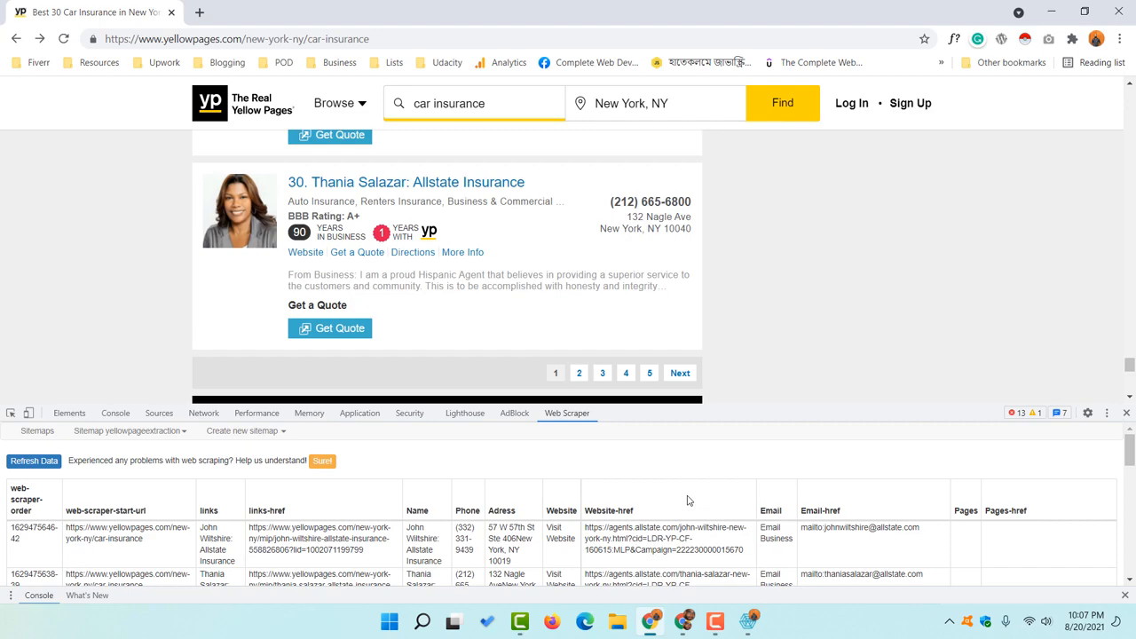
{"action": "left_click", "coordinate": [34, 460]}
{"action": "scroll", "coordinate": [286, 512], "scroll_direction": "down", "scroll_amount": 3}
{"action": "scroll", "coordinate": [439, 482], "scroll_direction": "down", "scroll_amount": 8}
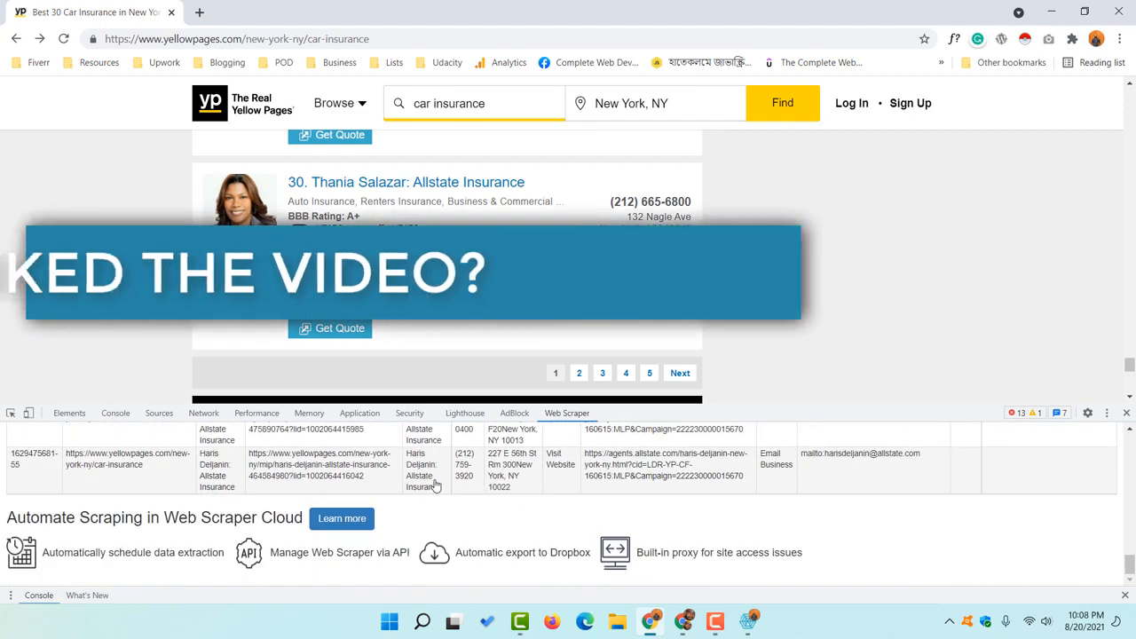
Stop the scrape by closing the running scraper window, and refresh the scraped data.
{"action": "scroll", "coordinate": [654, 520], "scroll_direction": "up", "scroll_amount": 1}
{"action": "left_click", "coordinate": [748, 621]}
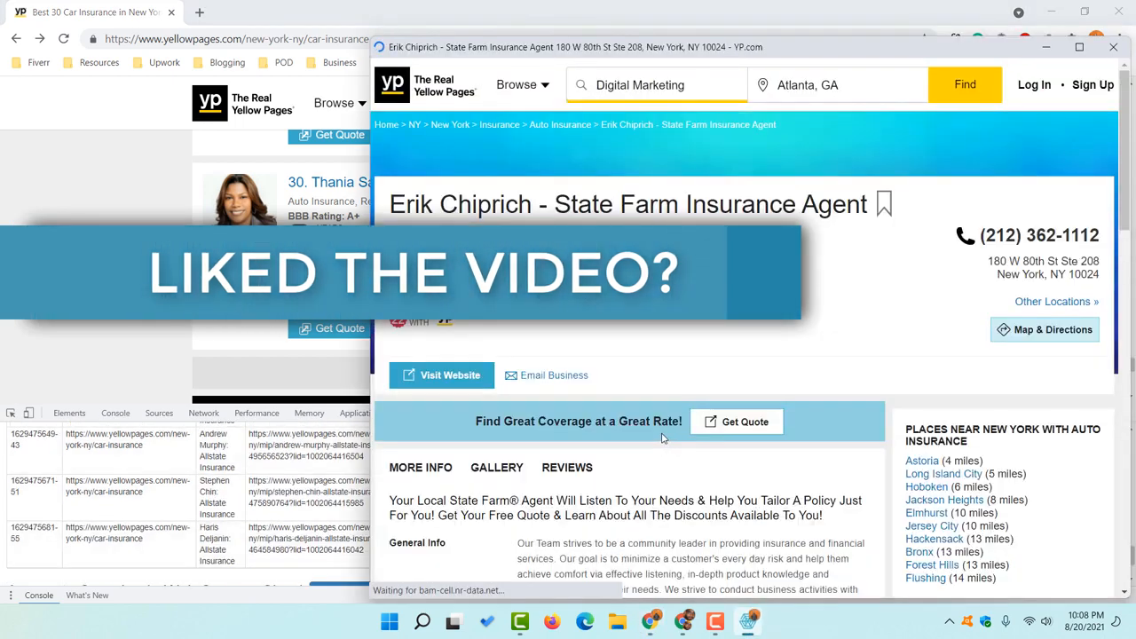
{"action": "left_click", "coordinate": [1109, 50]}
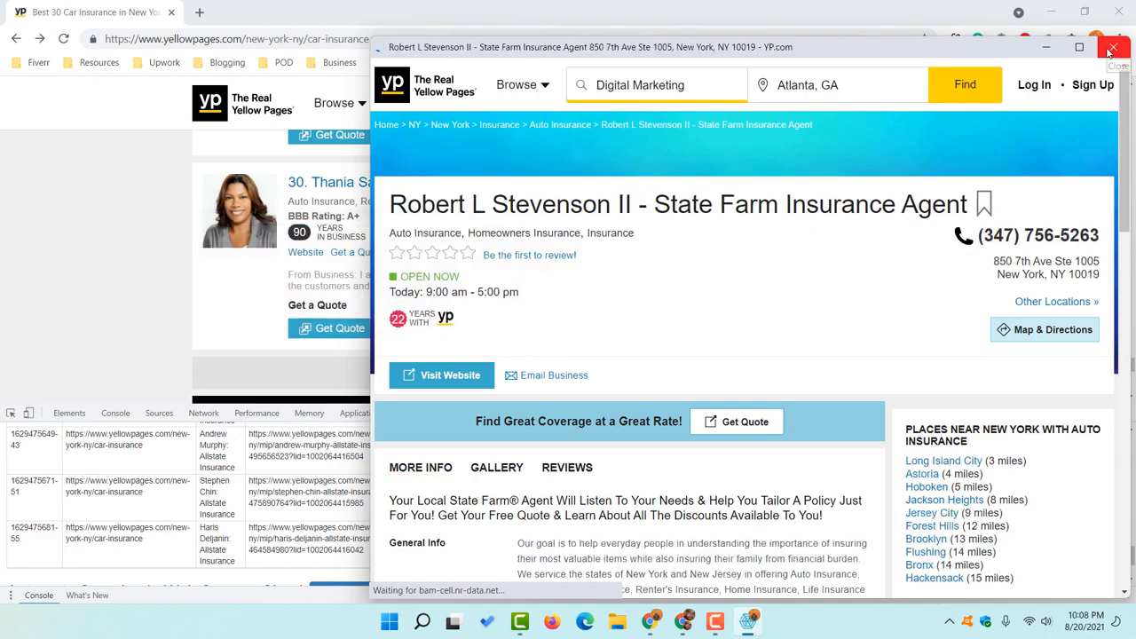
{"action": "left_click", "coordinate": [1114, 51]}
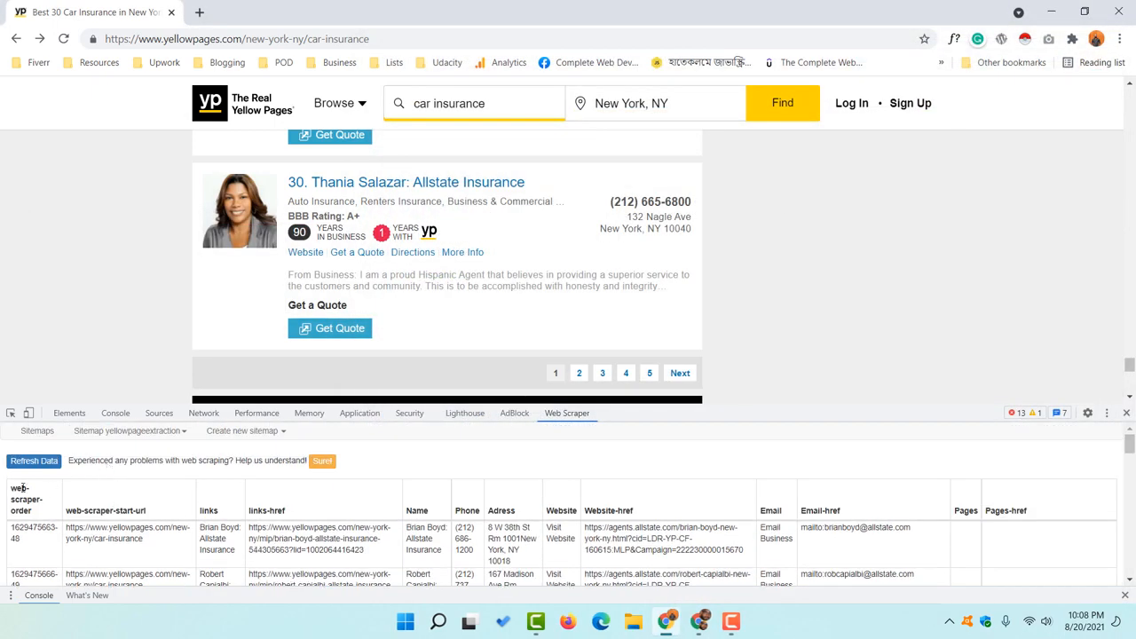
Review the refreshed table of business records down to its last rows and back to the first.
{"action": "scroll", "coordinate": [187, 497], "scroll_direction": "down", "scroll_amount": 5}
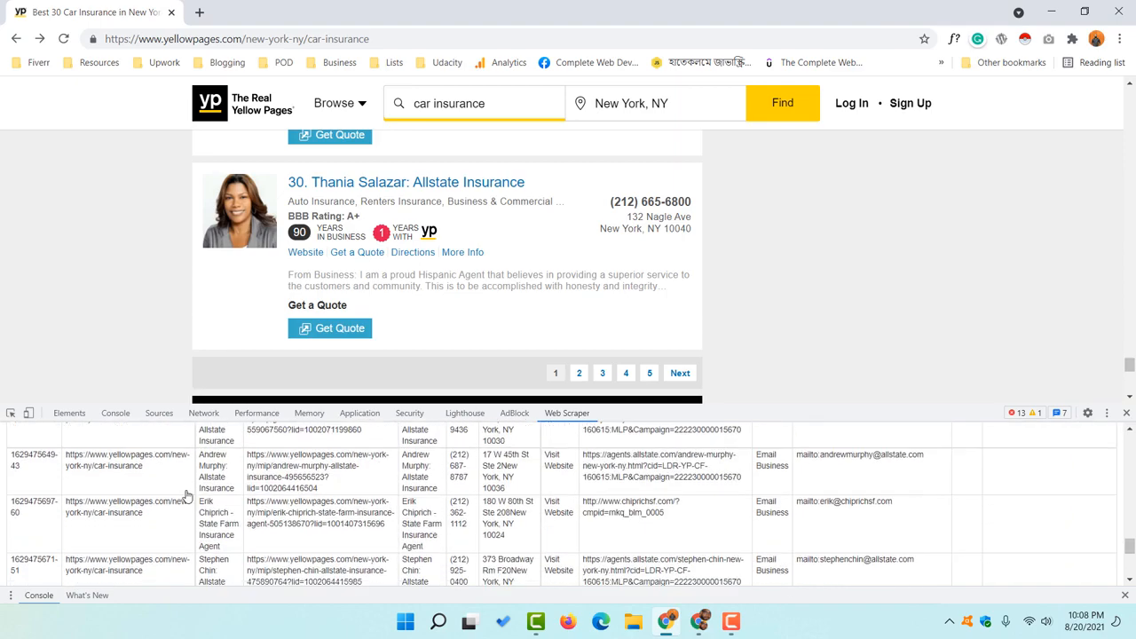
{"action": "scroll", "coordinate": [187, 497], "scroll_direction": "down", "scroll_amount": 4}
{"action": "scroll", "coordinate": [68, 497], "scroll_direction": "up", "scroll_amount": 15}
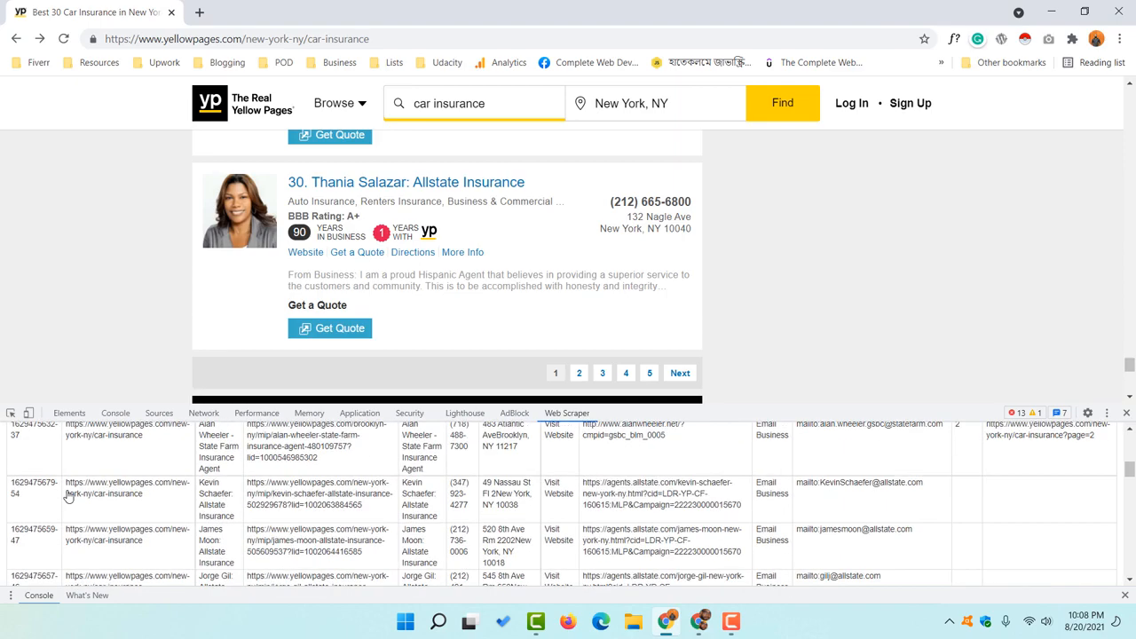
{"action": "scroll", "coordinate": [68, 496], "scroll_direction": "up", "scroll_amount": 5}
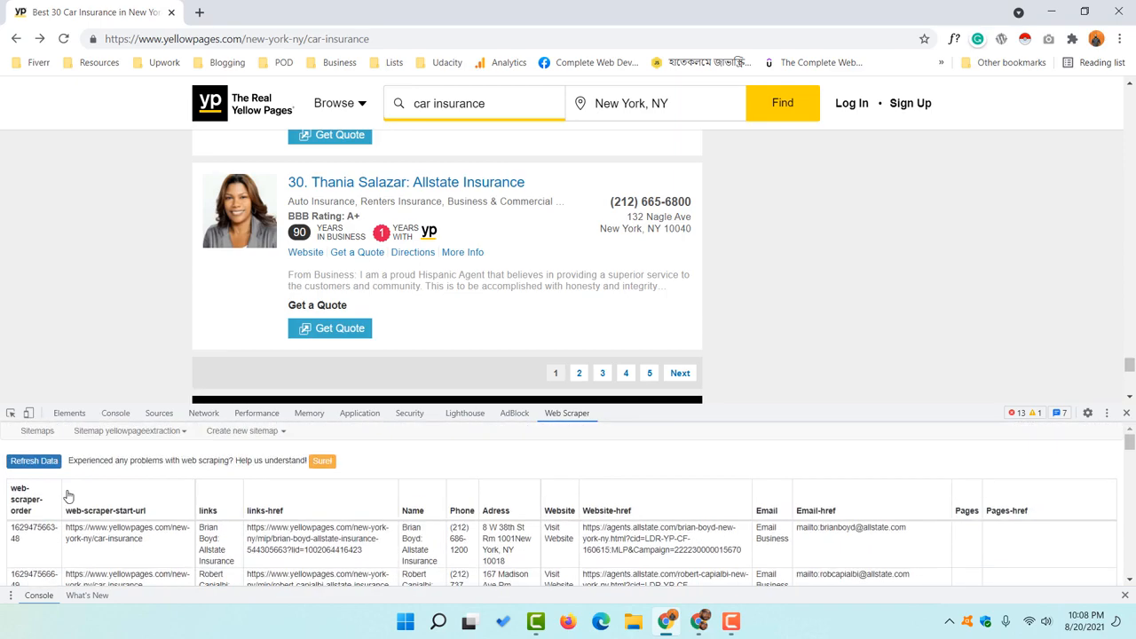
Export the scraped data as yellowpageextraction.csv to the Downloads folder and open the file in Excel, dismissing the activation wizard.
{"action": "left_click", "coordinate": [135, 432]}
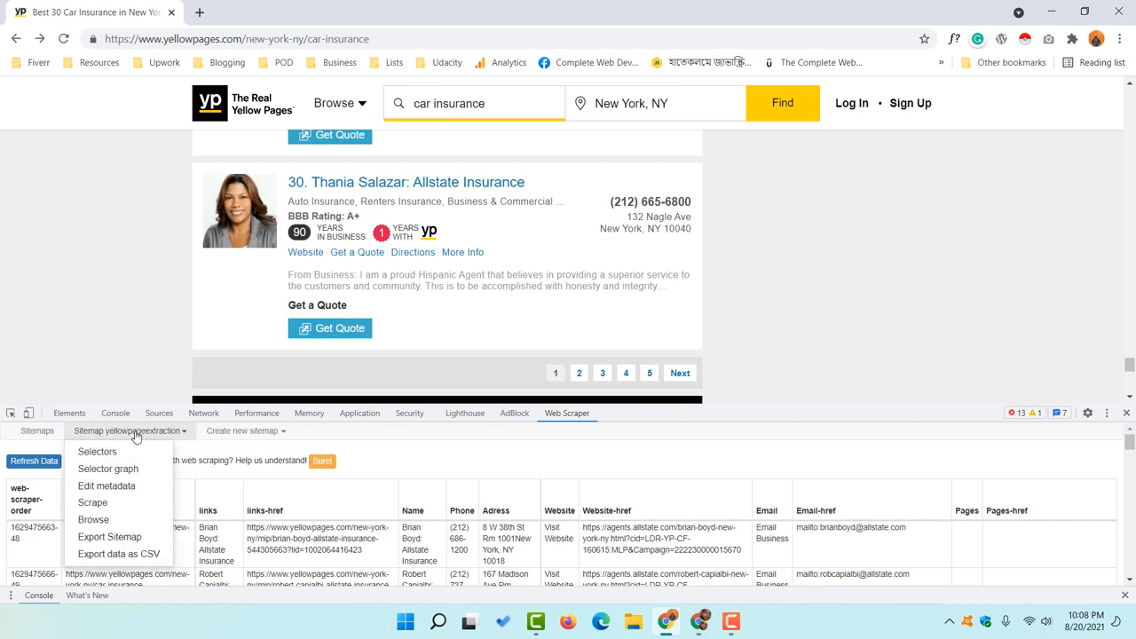
{"action": "left_click", "coordinate": [134, 556]}
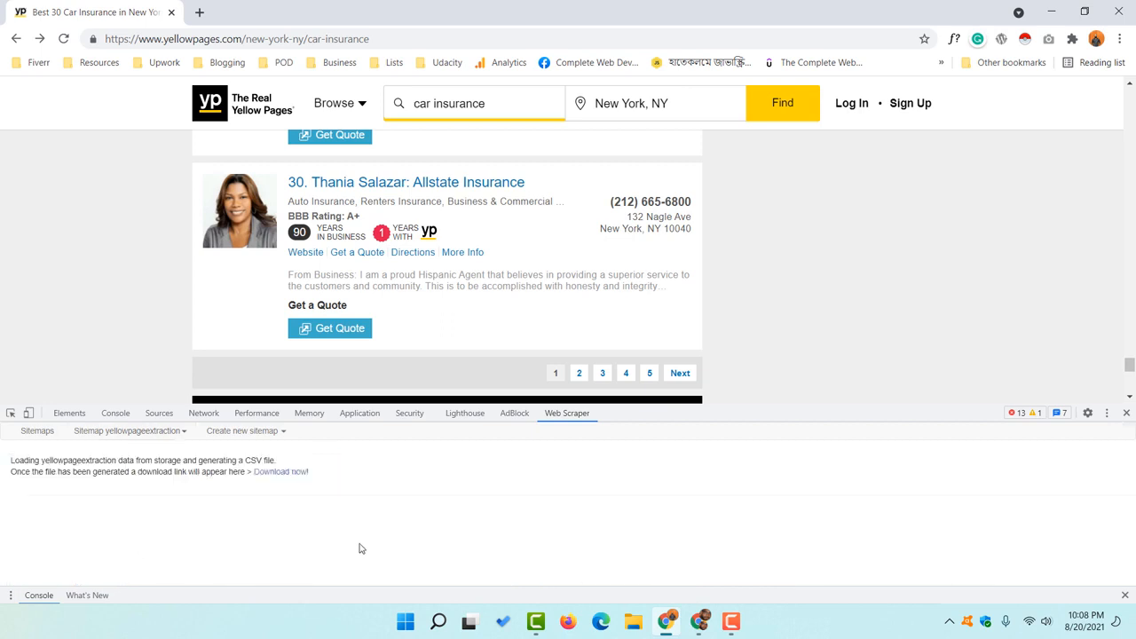
{"action": "left_click", "coordinate": [291, 479]}
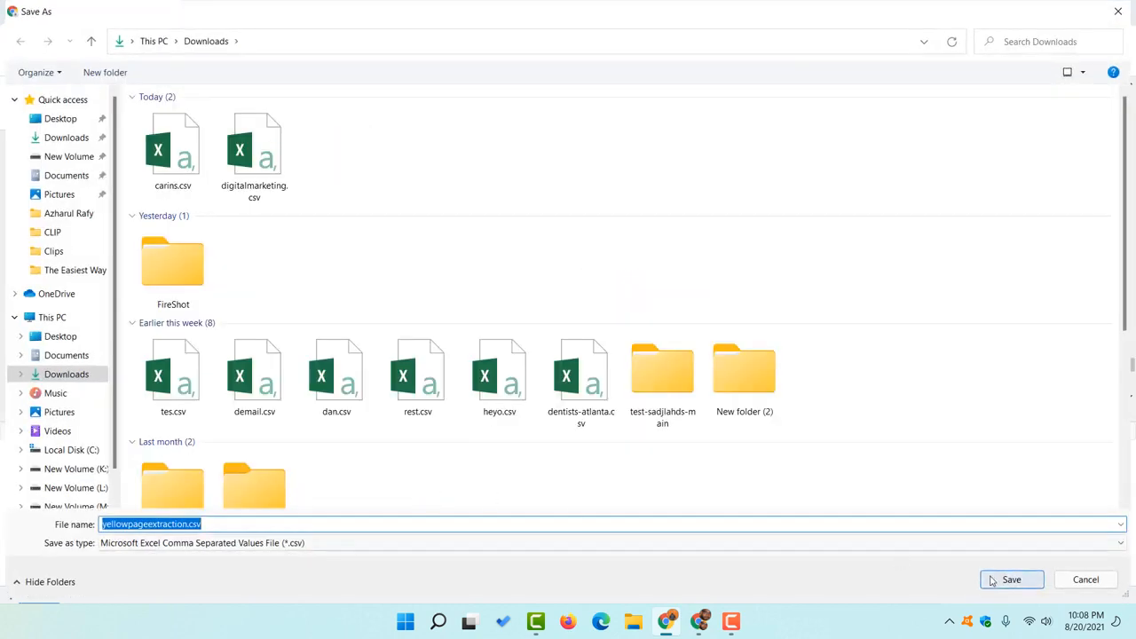
{"action": "left_click", "coordinate": [995, 580]}
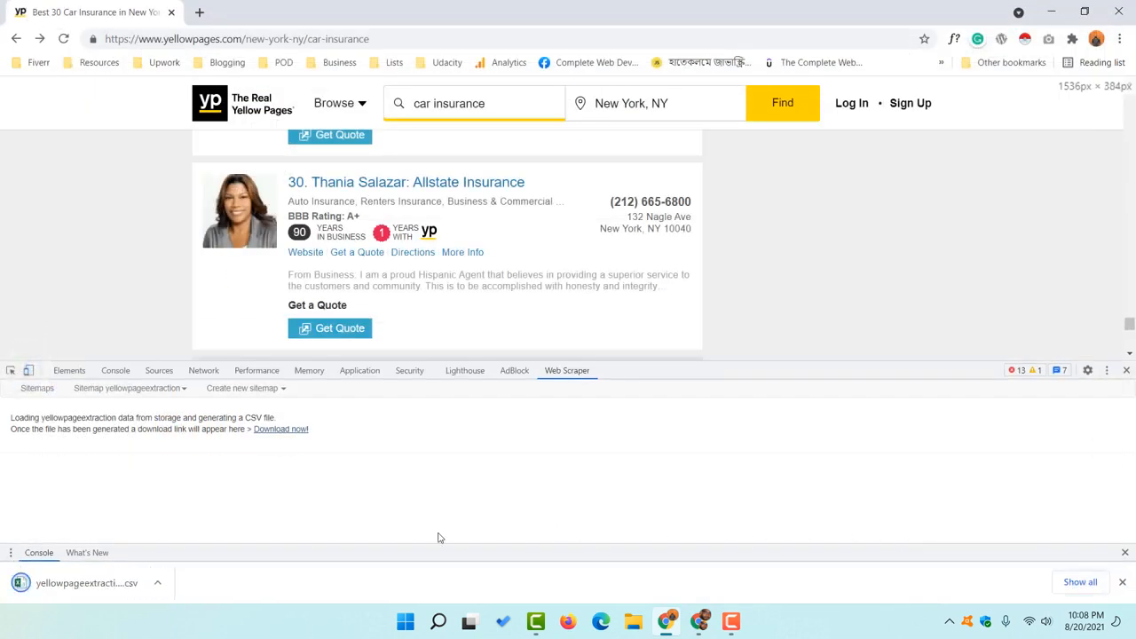
{"action": "left_click", "coordinate": [78, 585]}
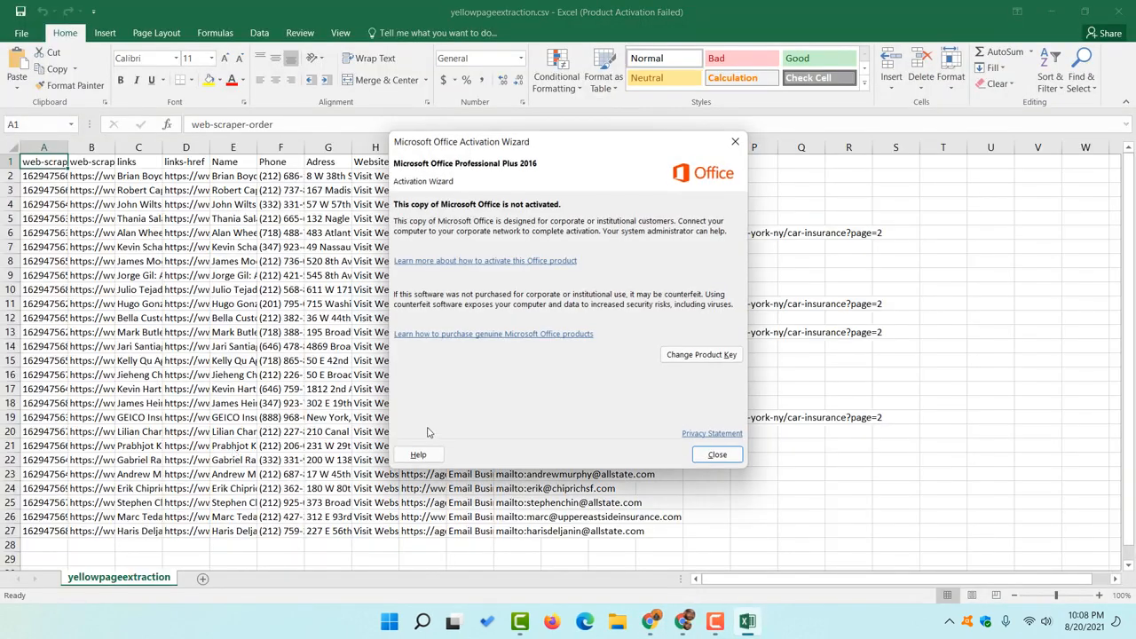
{"action": "left_click", "coordinate": [717, 456]}
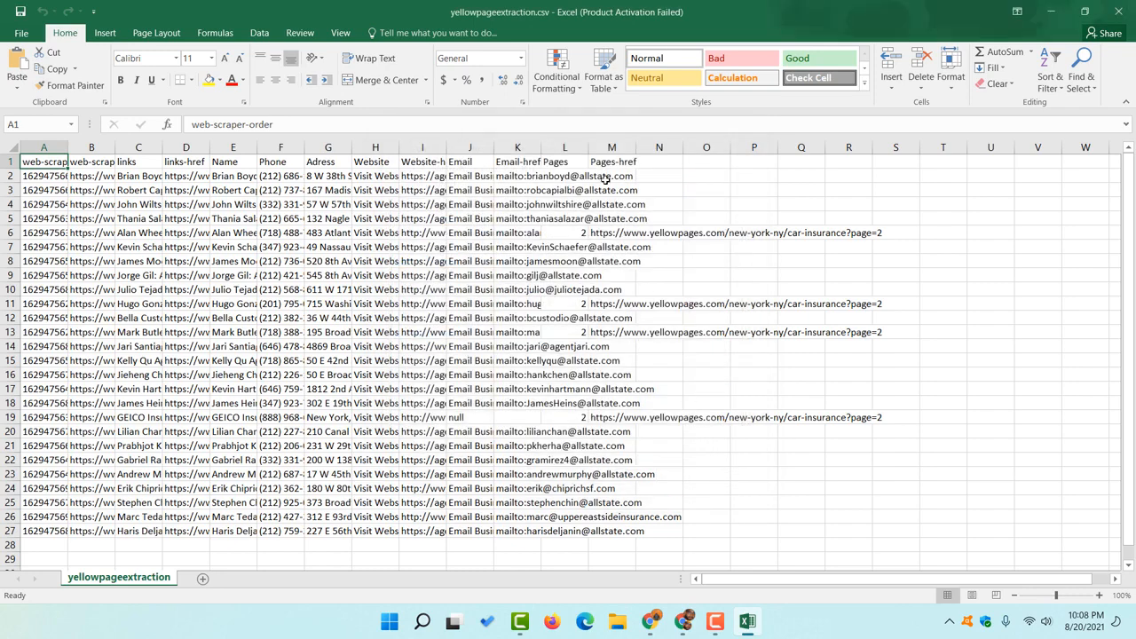
Widen the first three columns to check them, and delete the web-scraper-order, web-scraper-start-url and links columns.
{"action": "double_click", "coordinate": [67, 148]}
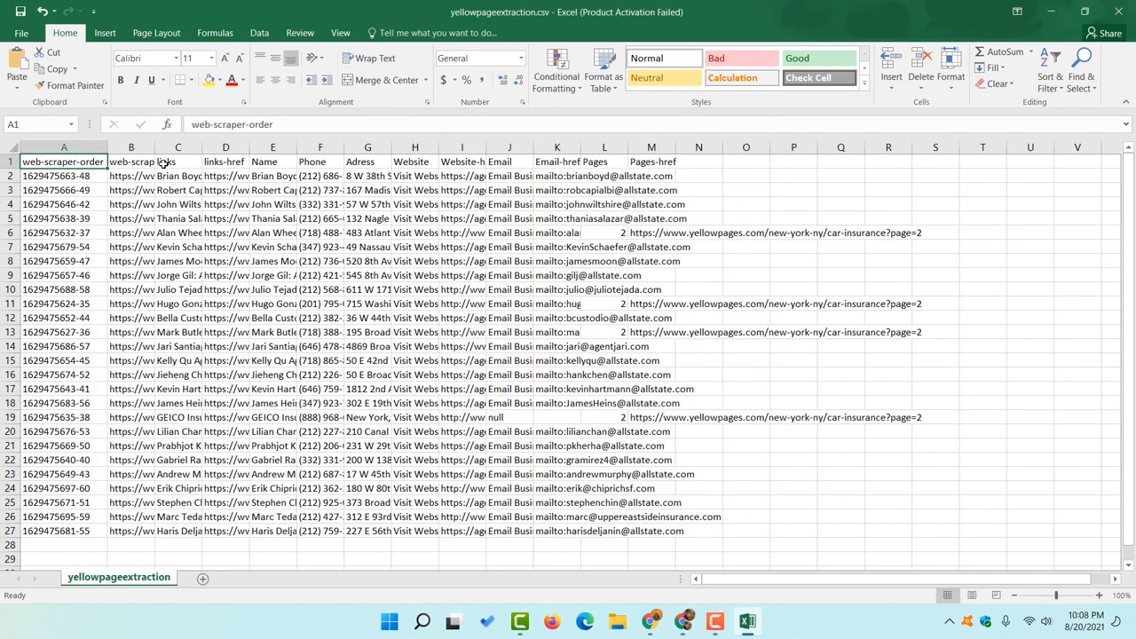
{"action": "left_click_drag", "start_coordinate": [156, 146], "coordinate": [423, 149]}
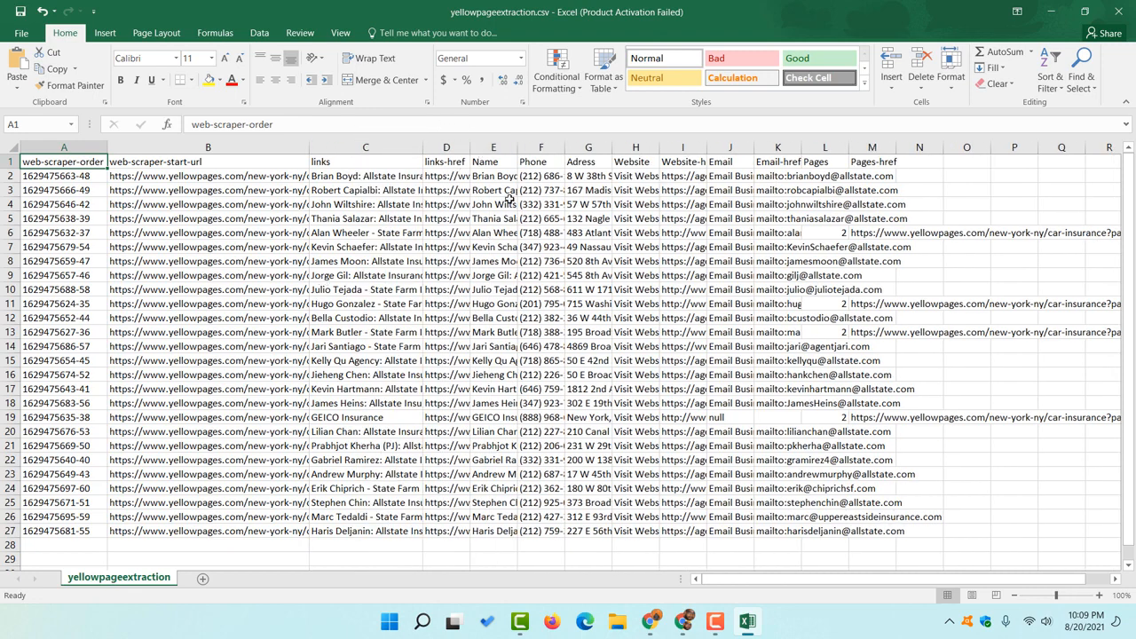
{"action": "left_click_drag", "start_coordinate": [408, 149], "coordinate": [64, 146]}
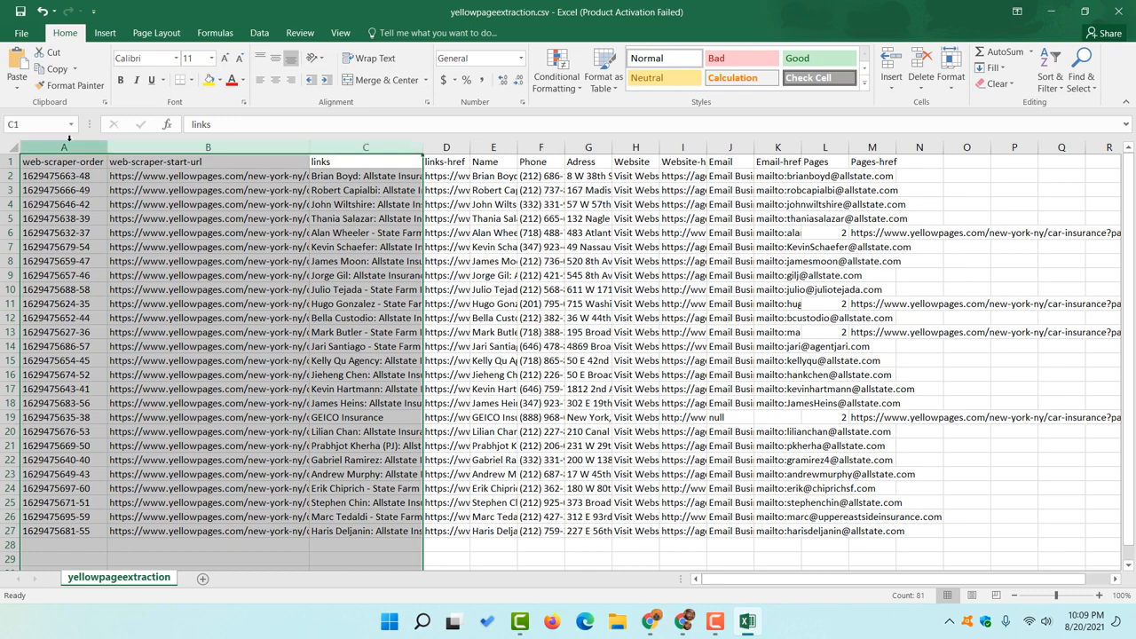
{"action": "right_click", "coordinate": [71, 146]}
{"action": "left_click", "coordinate": [105, 260]}
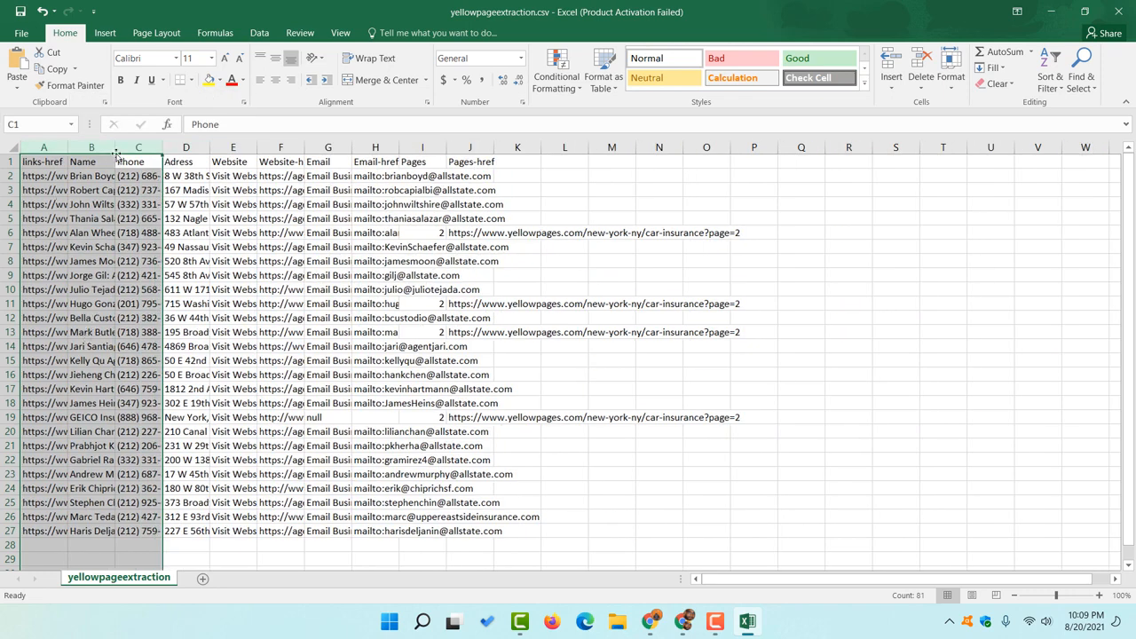
Widen the links-href and Name columns, and fit the Phone and Adress columns to their contents.
{"action": "left_click", "coordinate": [53, 190]}
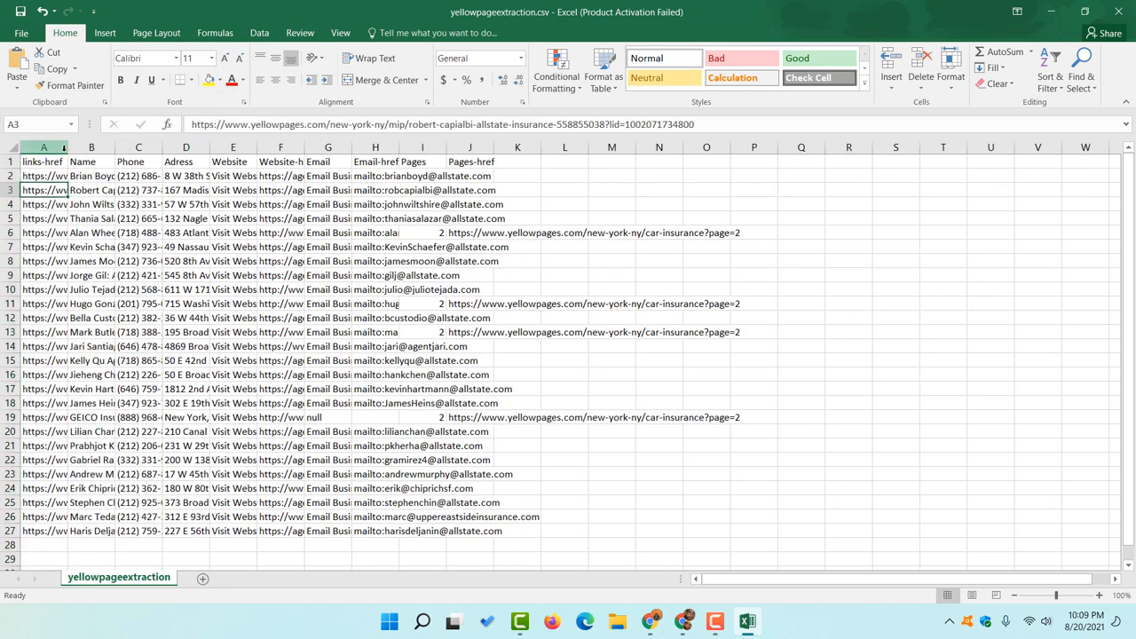
{"action": "left_click_drag", "start_coordinate": [67, 147], "coordinate": [541, 147]}
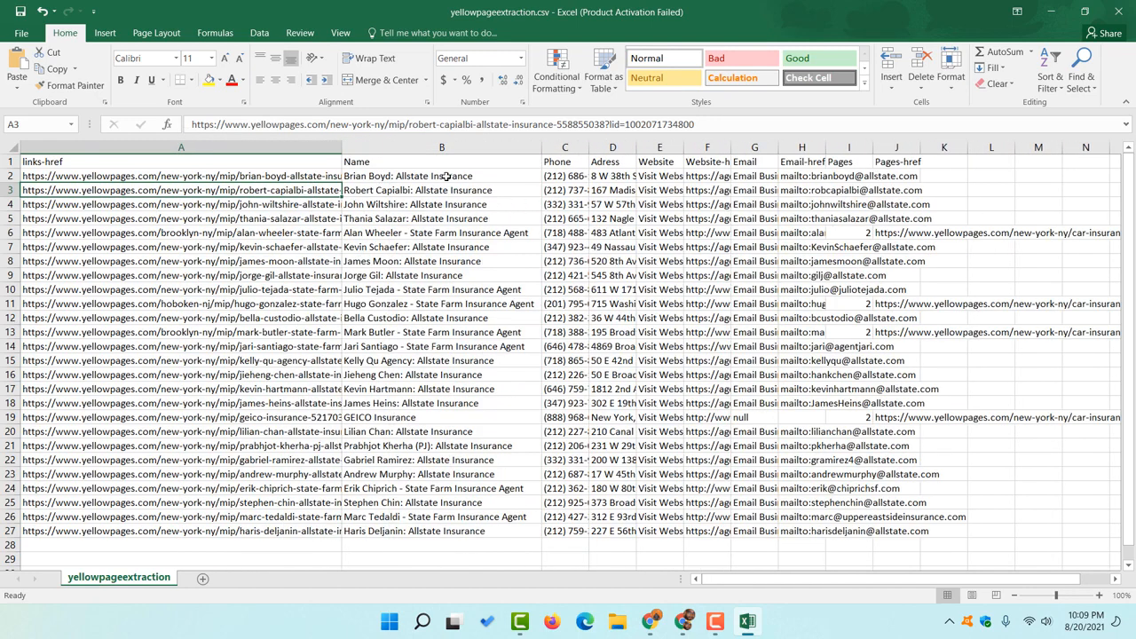
{"action": "left_click", "coordinate": [446, 176]}
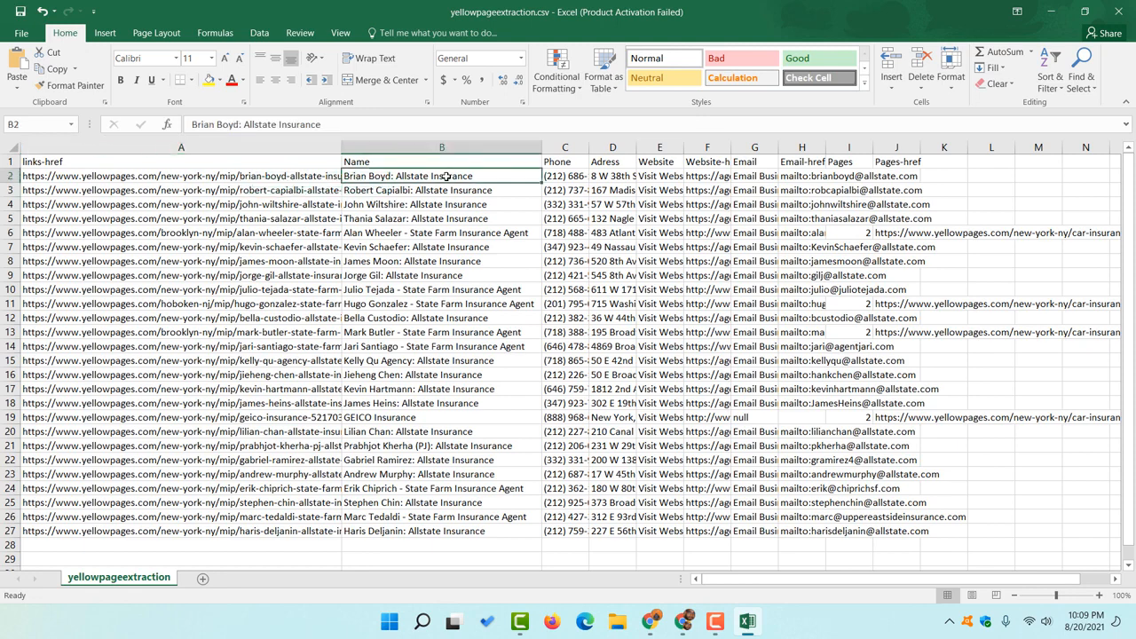
{"action": "double_click", "coordinate": [588, 147]}
{"action": "double_click", "coordinate": [659, 148]}
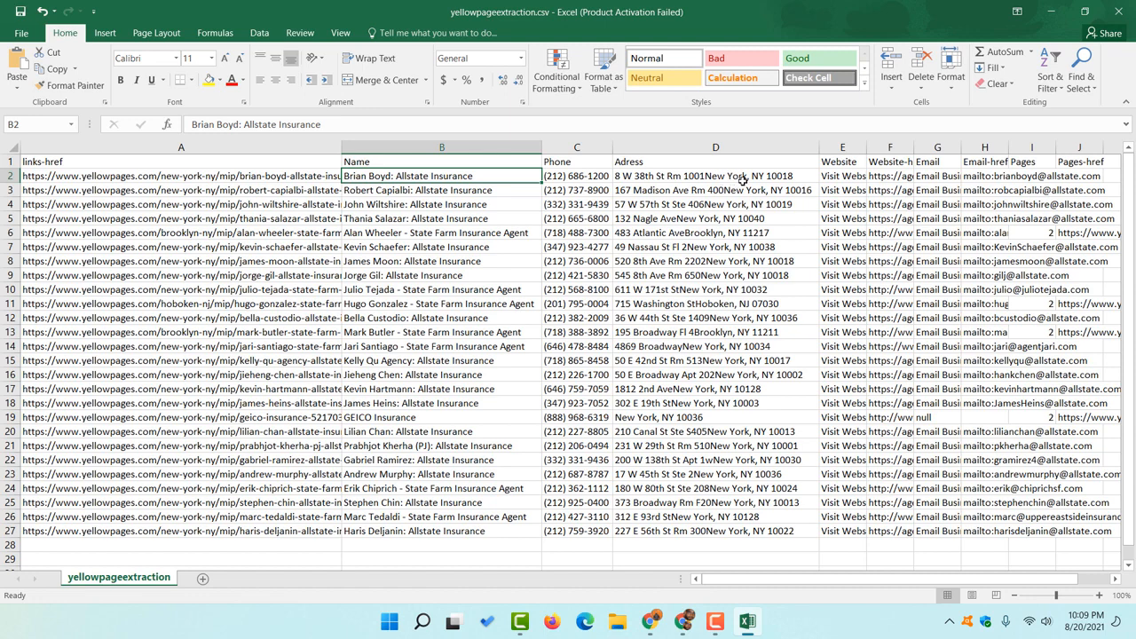
Fit the Website column to its contents and delete that column, keeping Website-href.
{"action": "double_click", "coordinate": [867, 148]}
{"action": "right_click", "coordinate": [856, 153]}
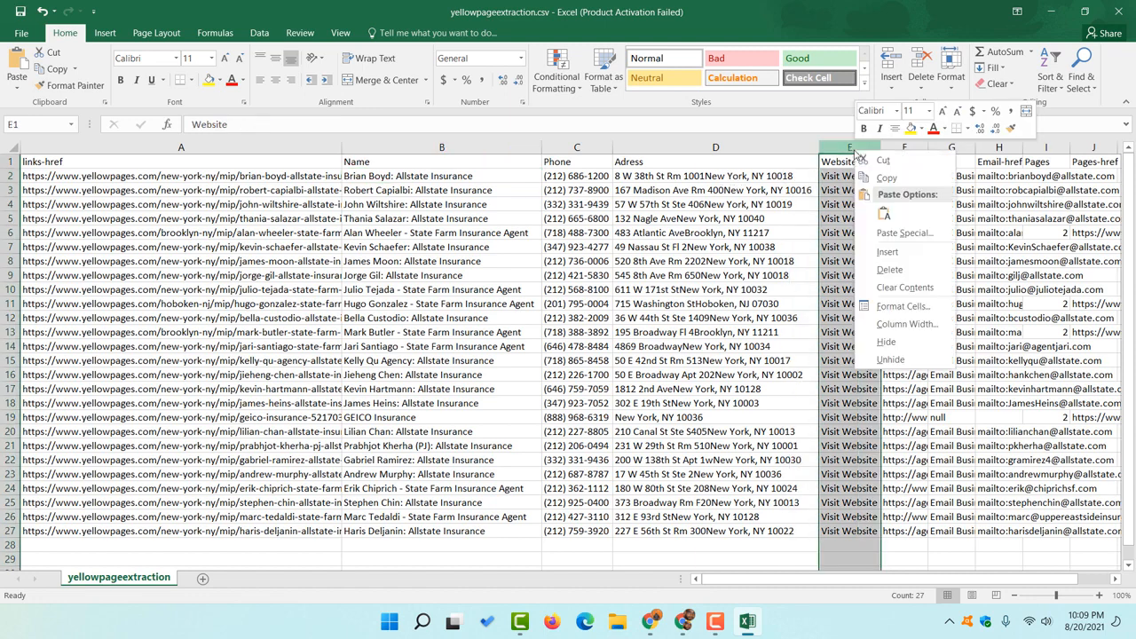
{"action": "left_click", "coordinate": [884, 268]}
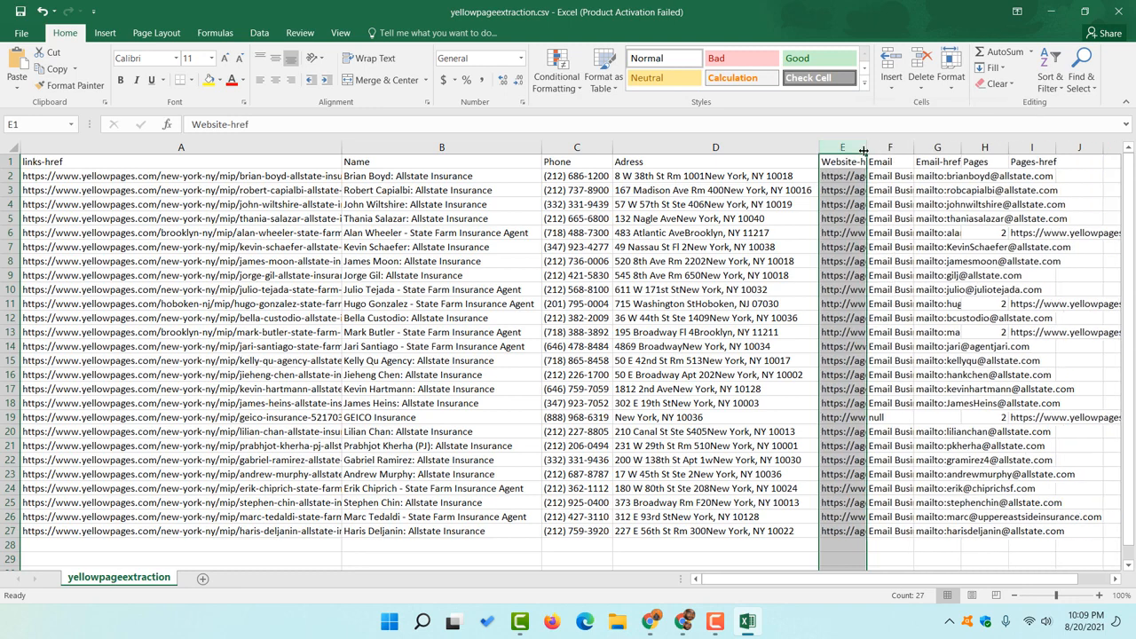
Widen the Website-href column and fit the Email-href column to its contents.
{"action": "left_click_drag", "start_coordinate": [866, 149], "coordinate": [941, 153]}
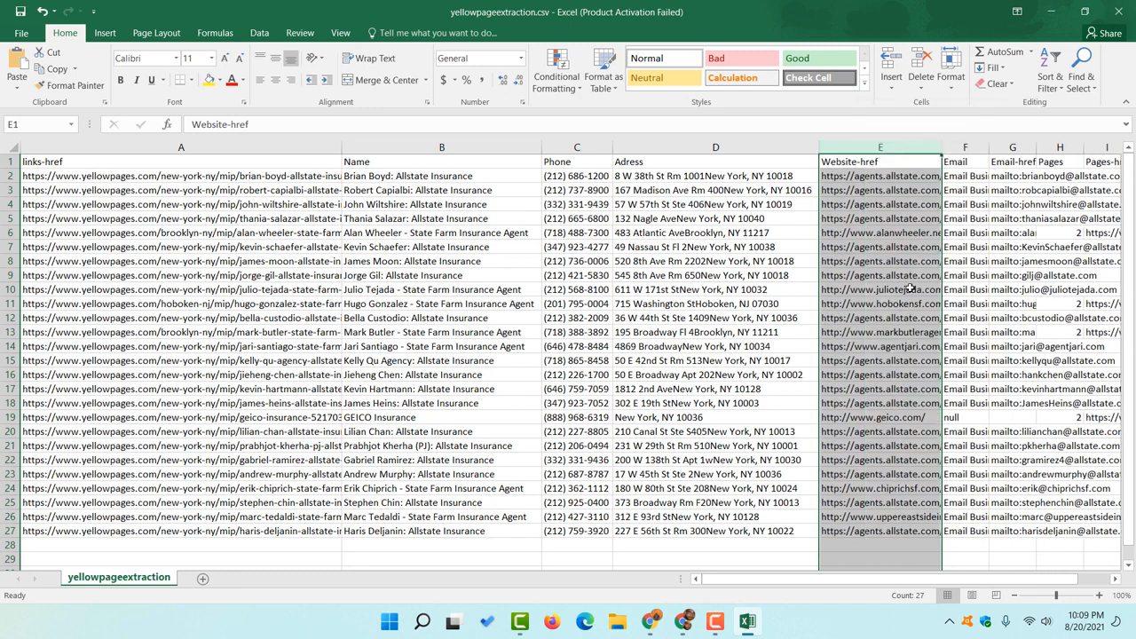
{"action": "left_click", "coordinate": [874, 176]}
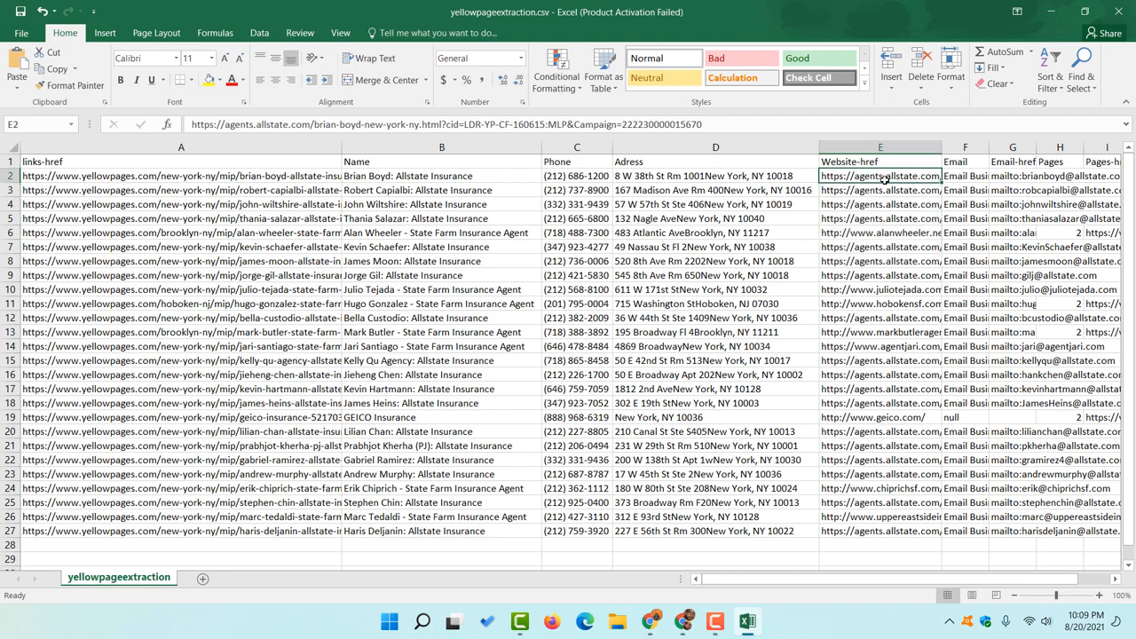
{"action": "key", "text": "Right"}
{"action": "key", "text": "Right"}
{"action": "key", "text": "Right"}
{"action": "key", "text": "Right"}
{"action": "key", "text": "Right"}
{"action": "key", "text": "Right"}
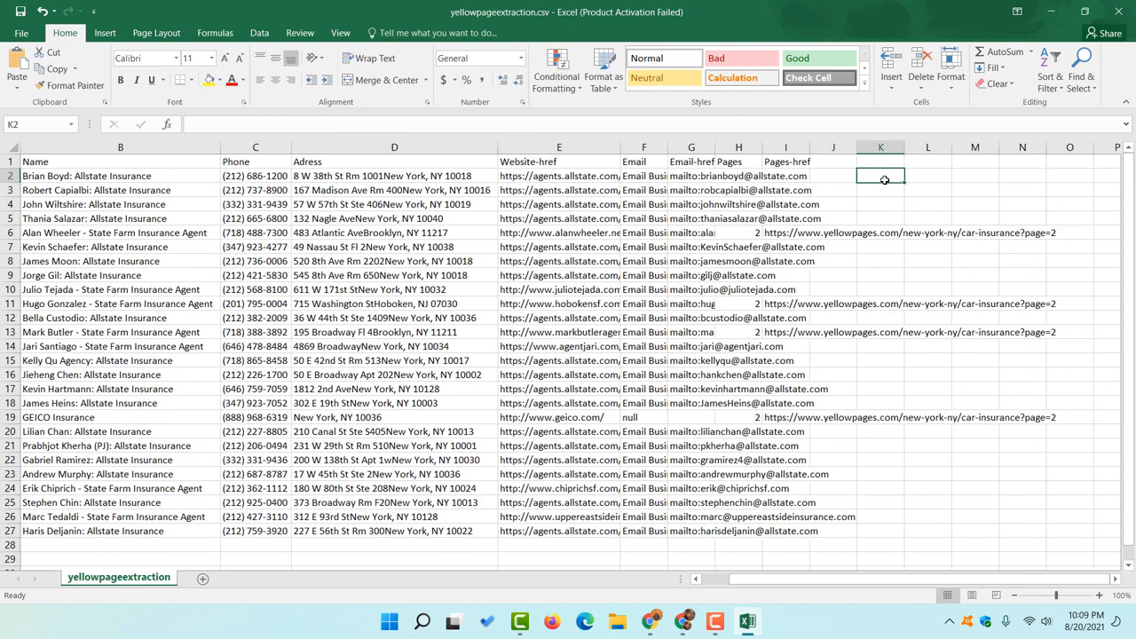
{"action": "left_click", "coordinate": [603, 180]}
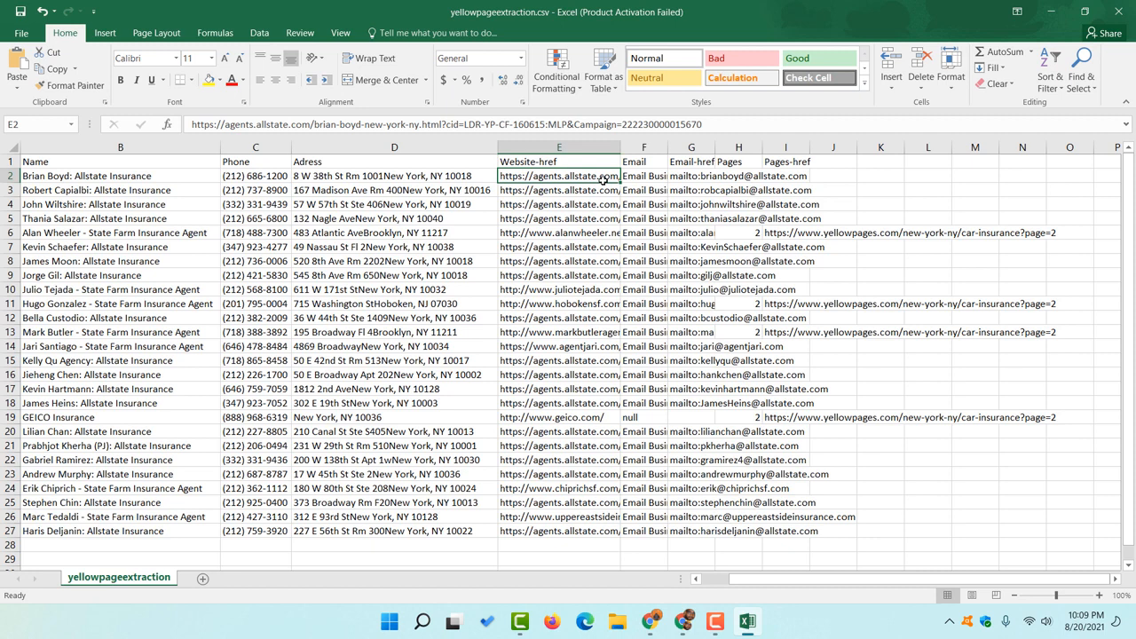
{"action": "left_click", "coordinate": [744, 181]}
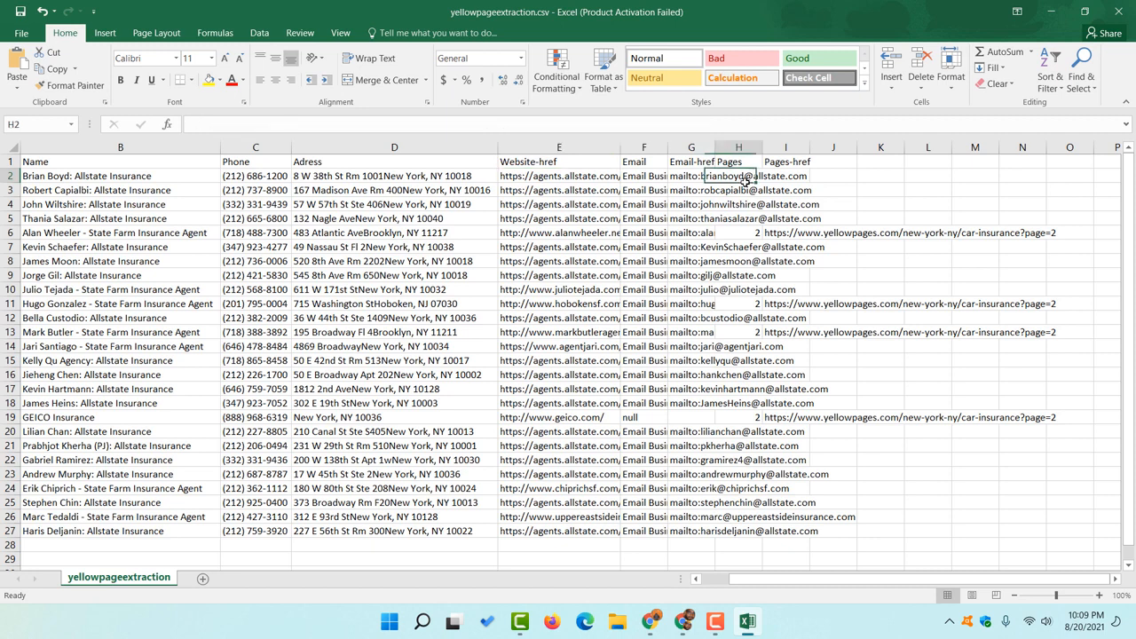
{"action": "left_click", "coordinate": [686, 181]}
{"action": "double_click", "coordinate": [715, 147]}
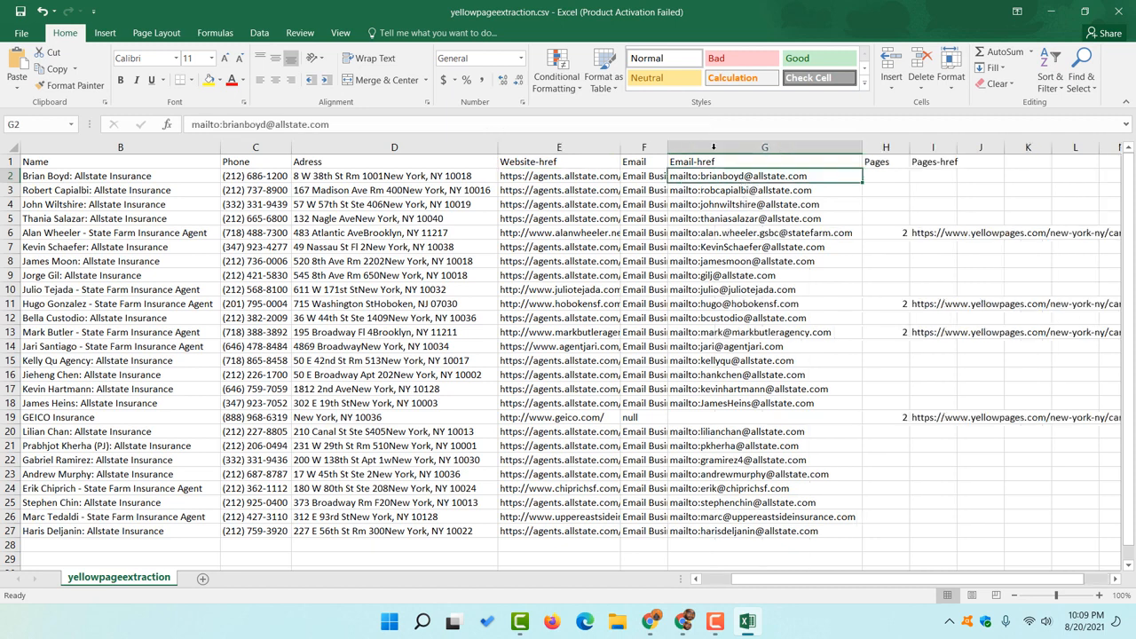
Check the email addresses, business names and website links in the first few records.
{"action": "key", "text": "Down"}
{"action": "key", "text": "Down"}
{"action": "key", "text": "Down"}
{"action": "left_click", "coordinate": [751, 191]}
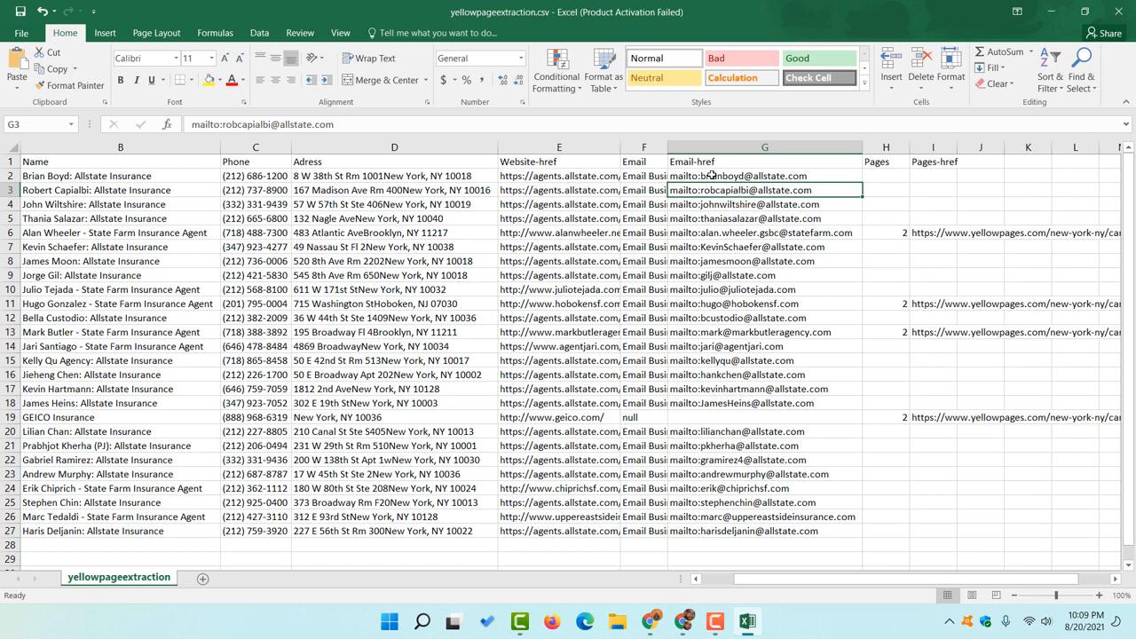
{"action": "left_click", "coordinate": [714, 176]}
{"action": "left_click", "coordinate": [142, 177]}
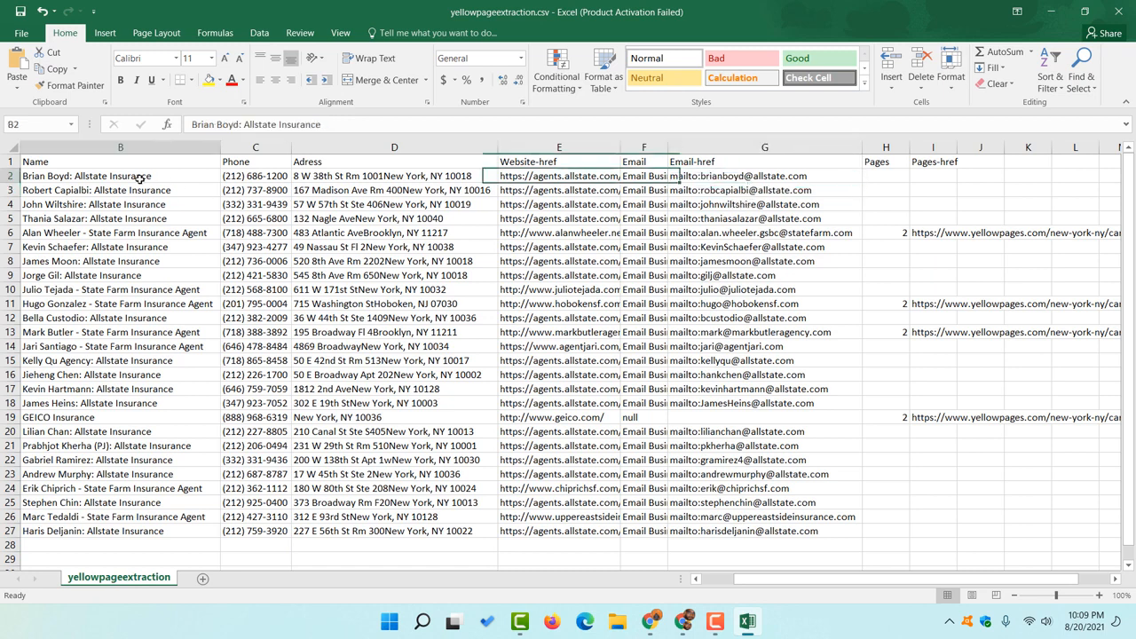
{"action": "left_click", "coordinate": [80, 190]}
{"action": "left_click", "coordinate": [85, 206]}
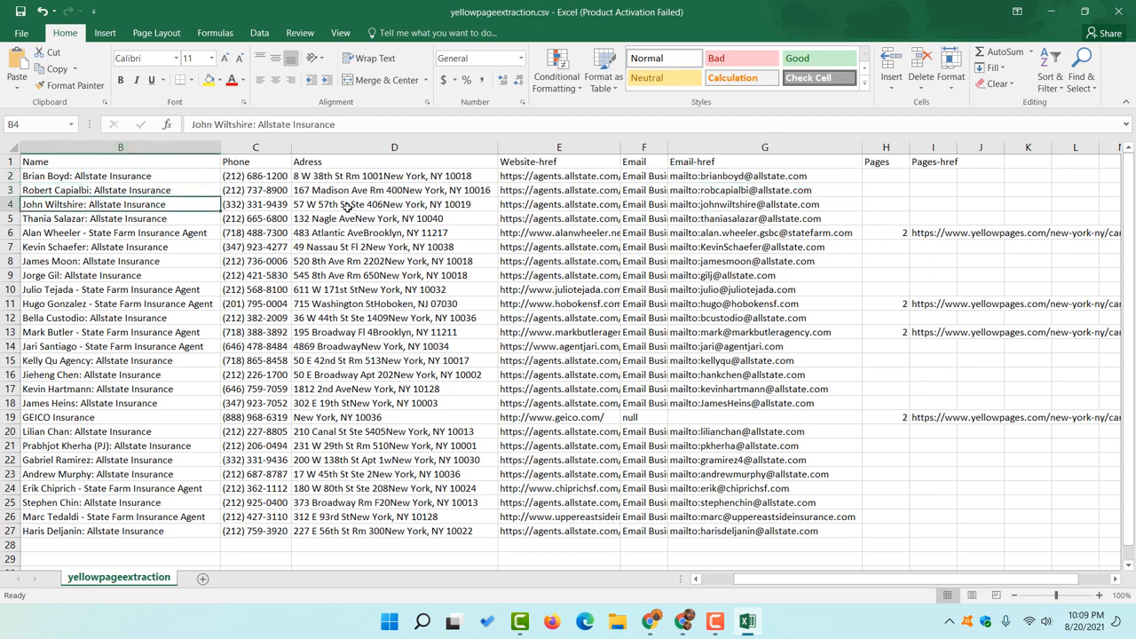
{"action": "left_click", "coordinate": [550, 200]}
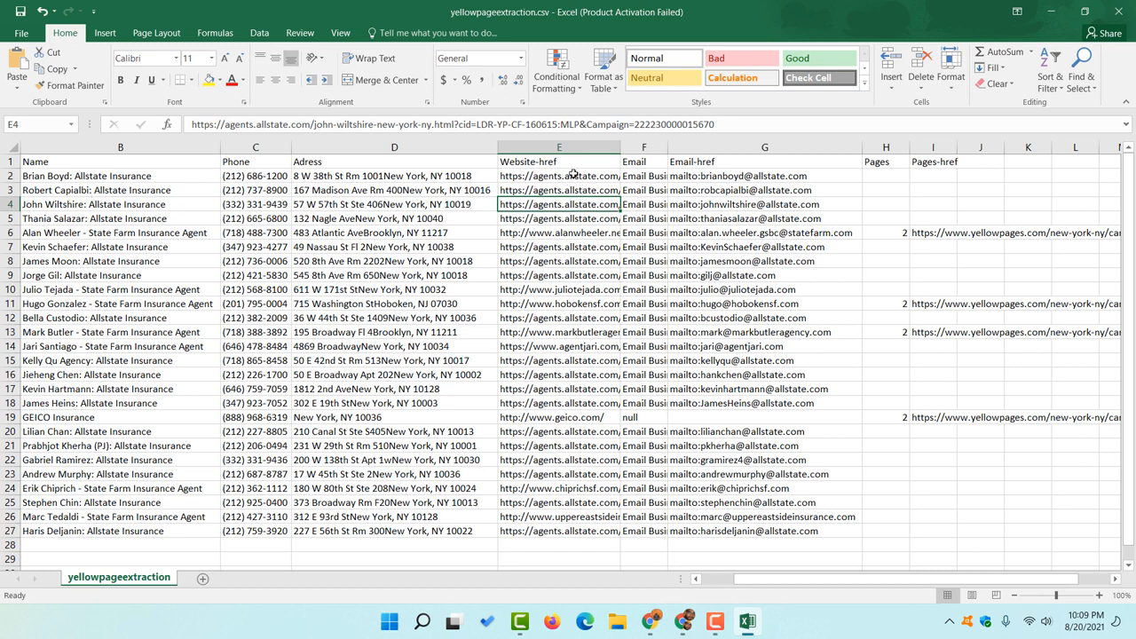
Fit the Email column to its contents and delete that column, keeping Email-href.
{"action": "double_click", "coordinate": [664, 147]}
{"action": "right_click", "coordinate": [664, 146]}
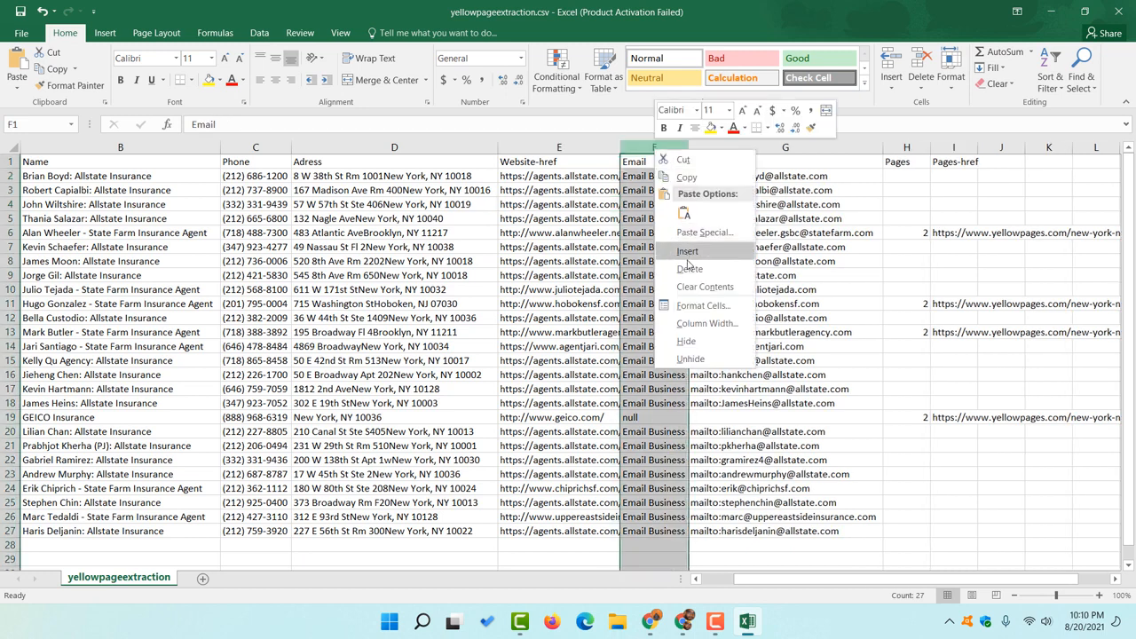
{"action": "key", "text": "Escape"}
{"action": "key", "text": "ctrl+minus"}
Delete the Pages and Pages-href columns together with the empty column beside them.
{"action": "left_click_drag", "start_coordinate": [838, 147], "coordinate": [921, 158]}
{"action": "right_click", "coordinate": [888, 151]}
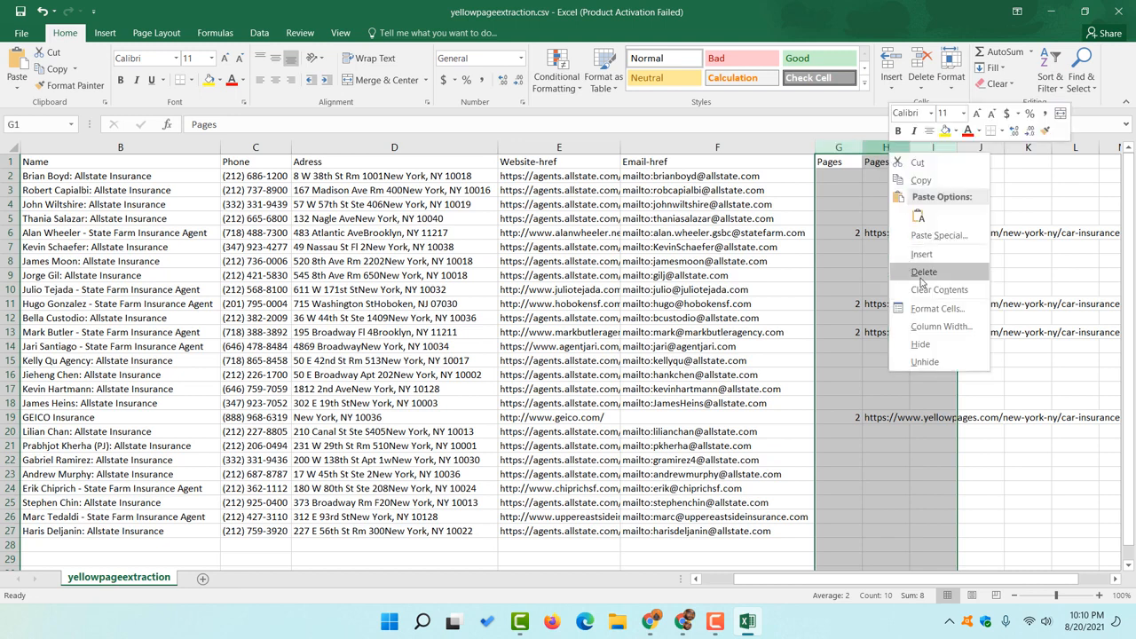
{"action": "left_click", "coordinate": [923, 273]}
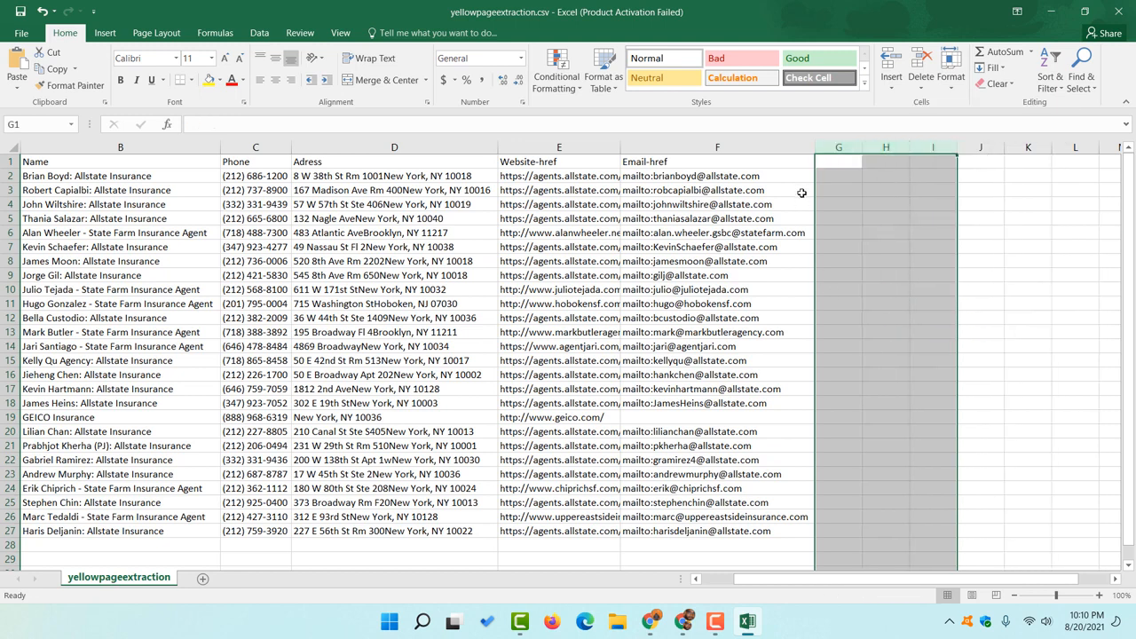
Re-enter the first address in the Email-href column as it stands and check the prefix on several entries below it.
{"action": "left_click", "coordinate": [651, 180]}
{"action": "double_click", "coordinate": [661, 182]}
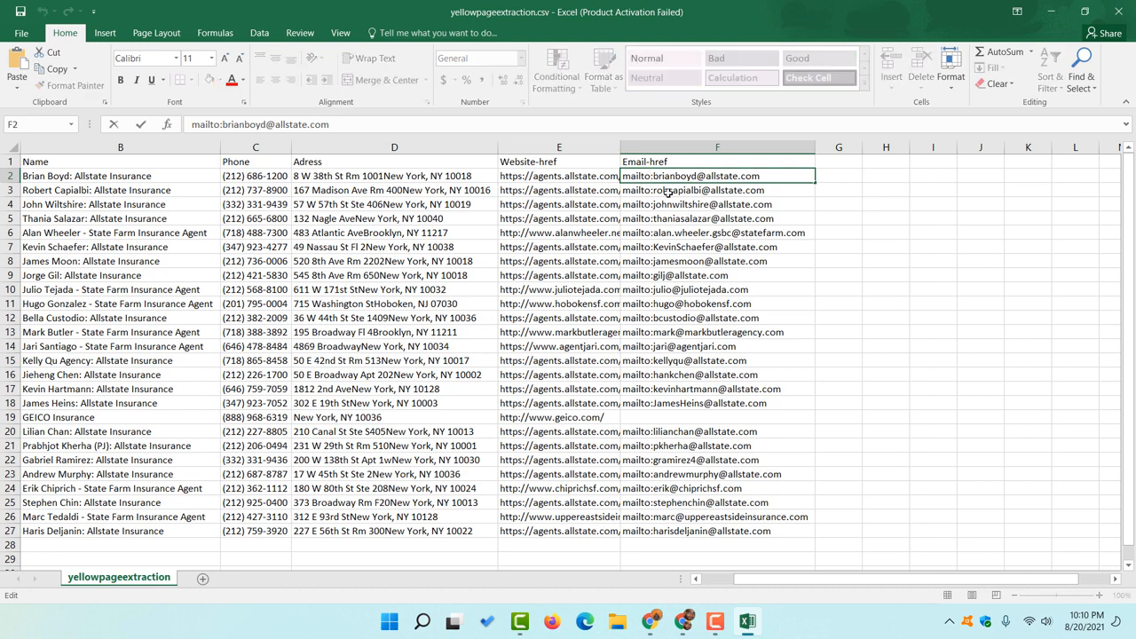
{"action": "key", "text": "Return"}
{"action": "left_click", "coordinate": [736, 327]}
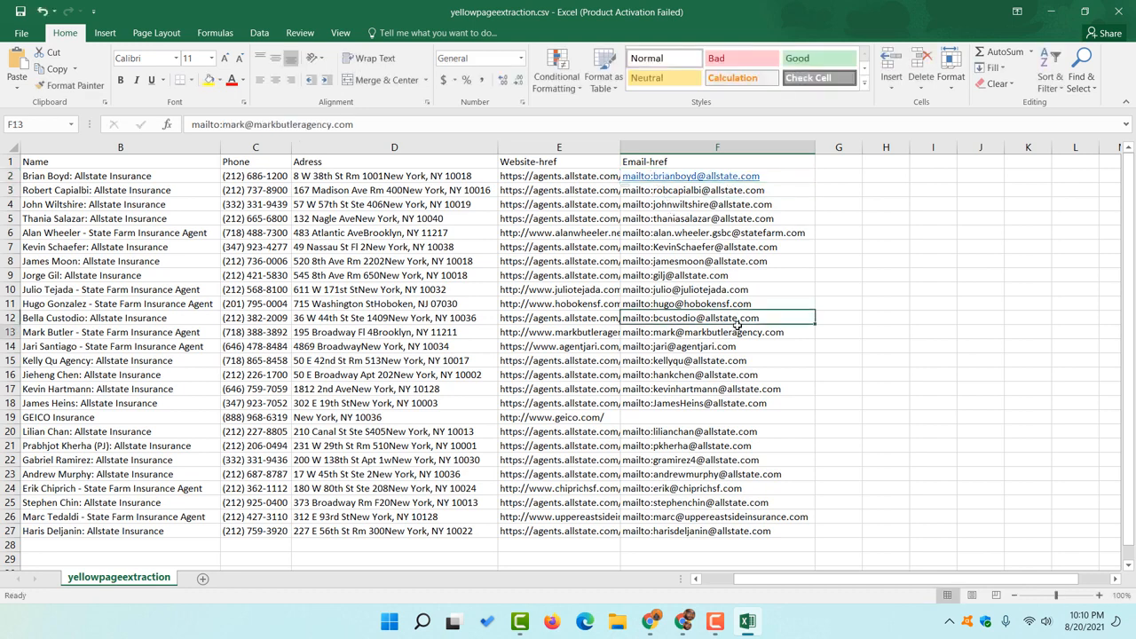
{"action": "left_click", "coordinate": [679, 205]}
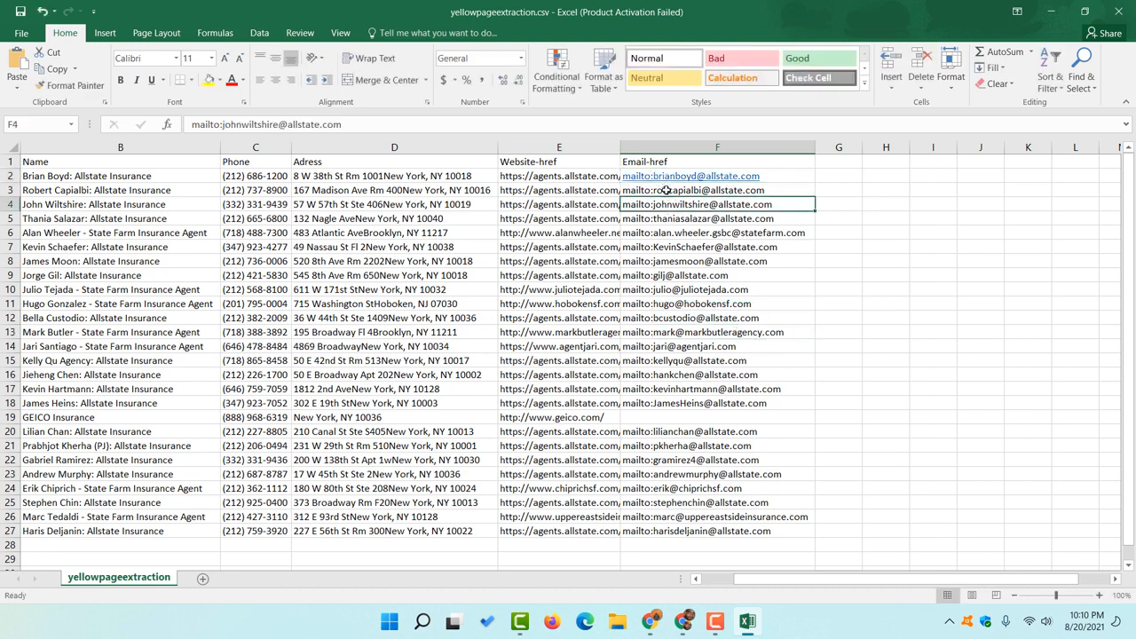
{"action": "left_click", "coordinate": [670, 248]}
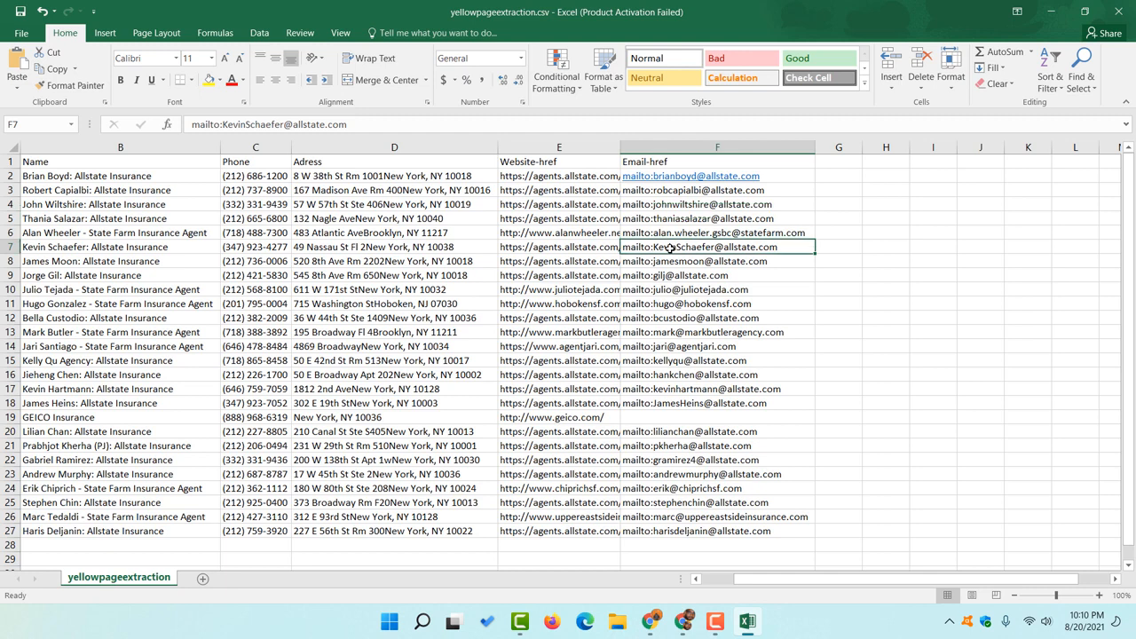
Replace every "mailto:" in the sheet with nothing using Find and Replace, and check the Email-href column down to the last record.
{"action": "key", "text": "ctrl+f"}
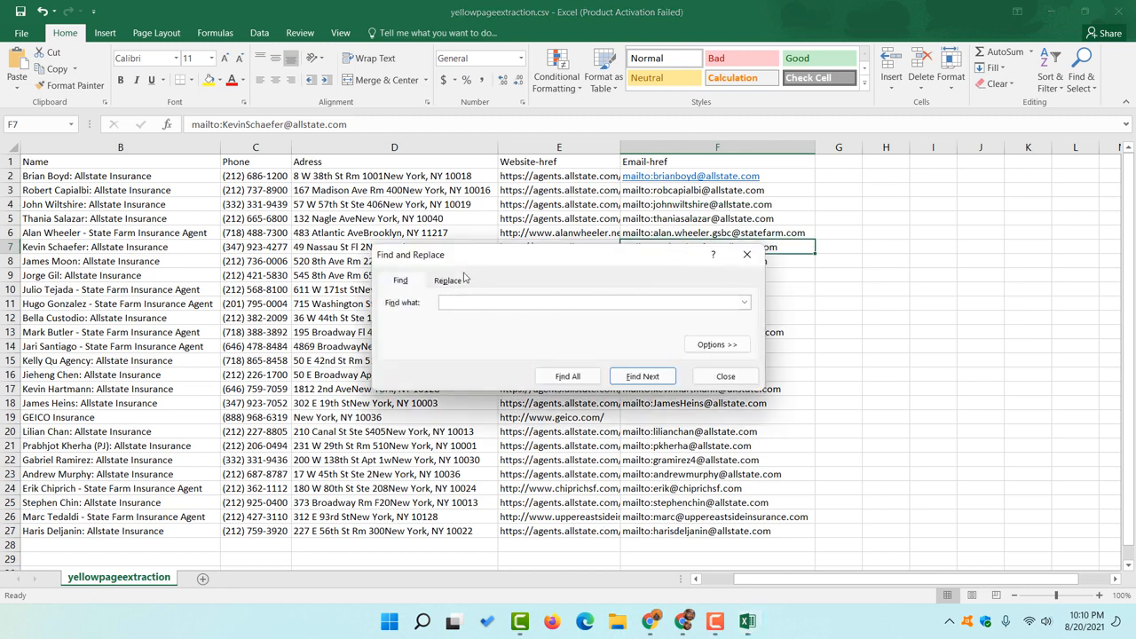
{"action": "left_click_drag", "start_coordinate": [430, 262], "coordinate": [480, 259]}
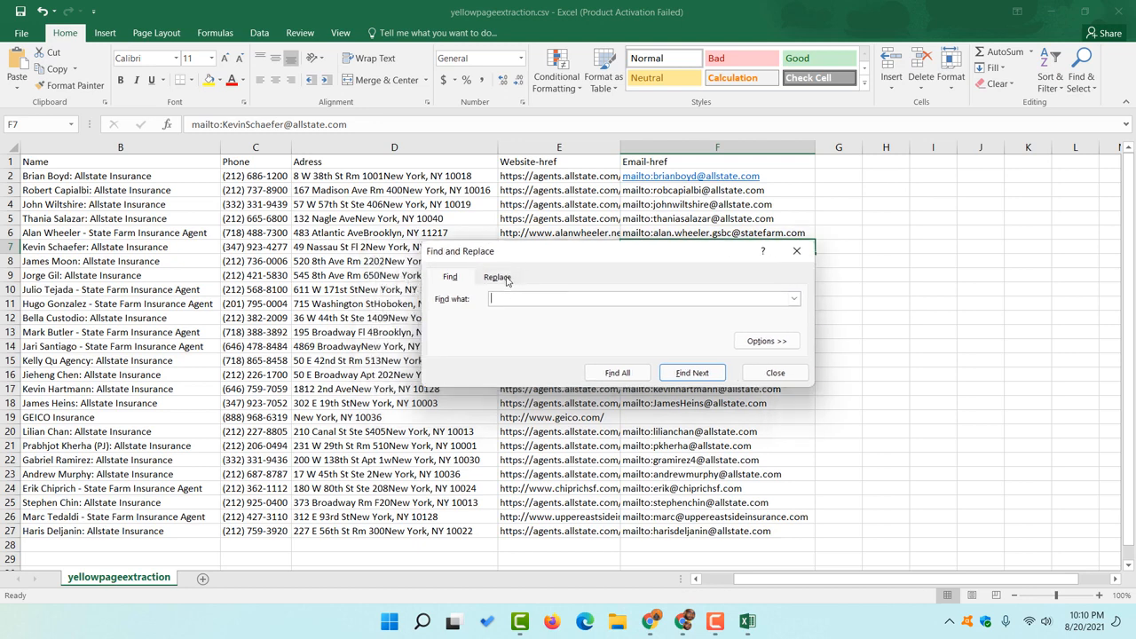
{"action": "left_click", "coordinate": [497, 277]}
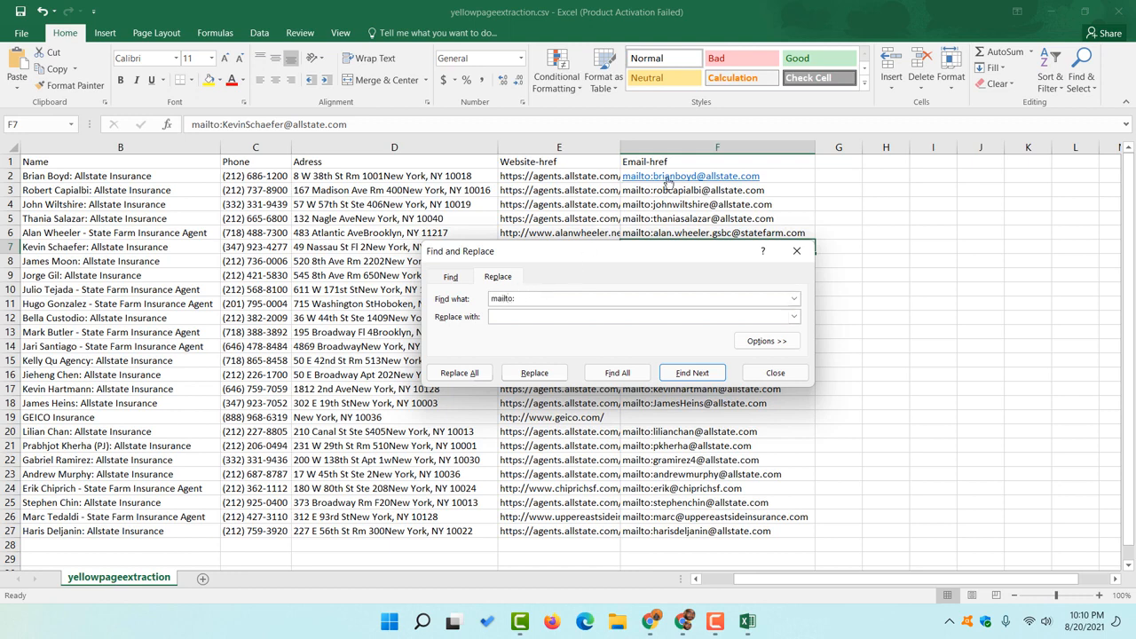
{"action": "left_click", "coordinate": [483, 373]}
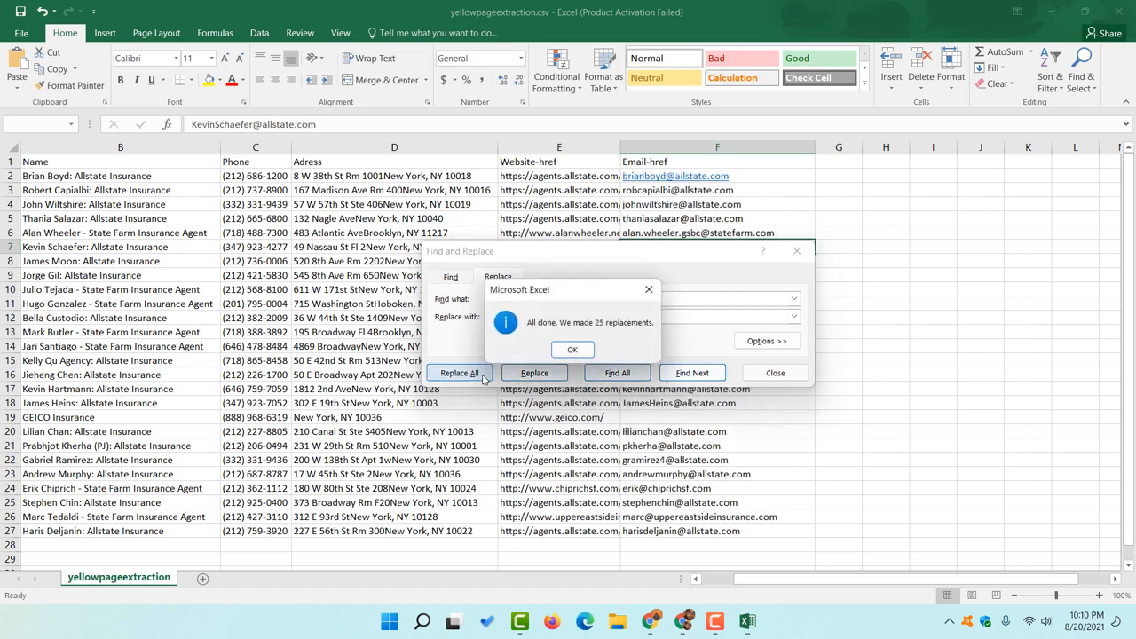
{"action": "left_click", "coordinate": [572, 351]}
{"action": "left_click", "coordinate": [797, 251]}
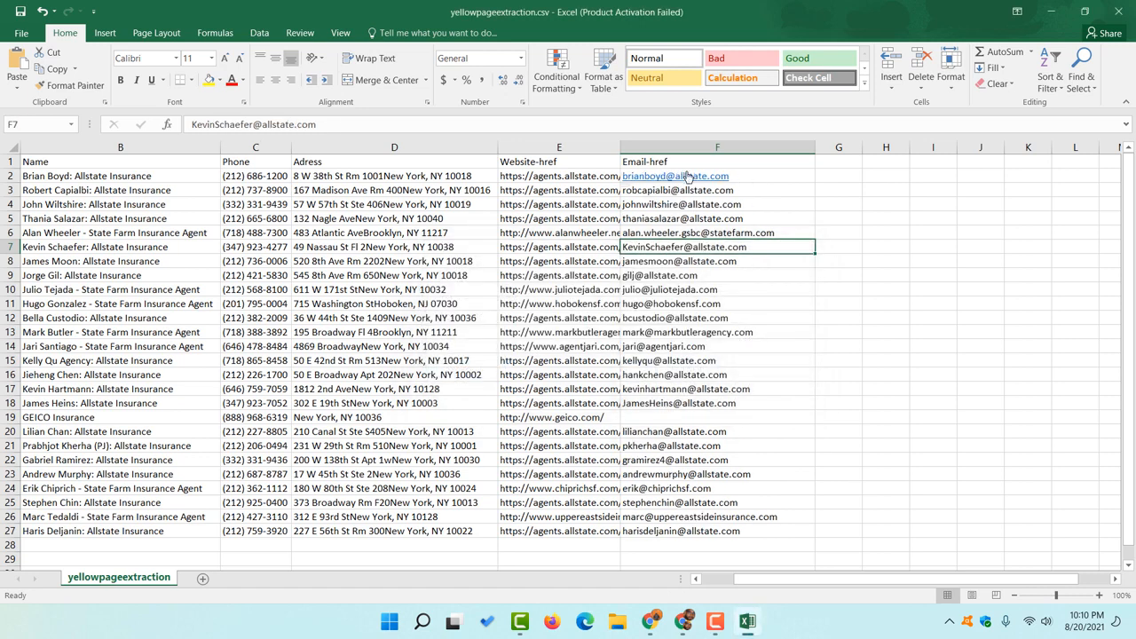
{"action": "scroll", "coordinate": [692, 448], "scroll_direction": "down", "scroll_amount": 4}
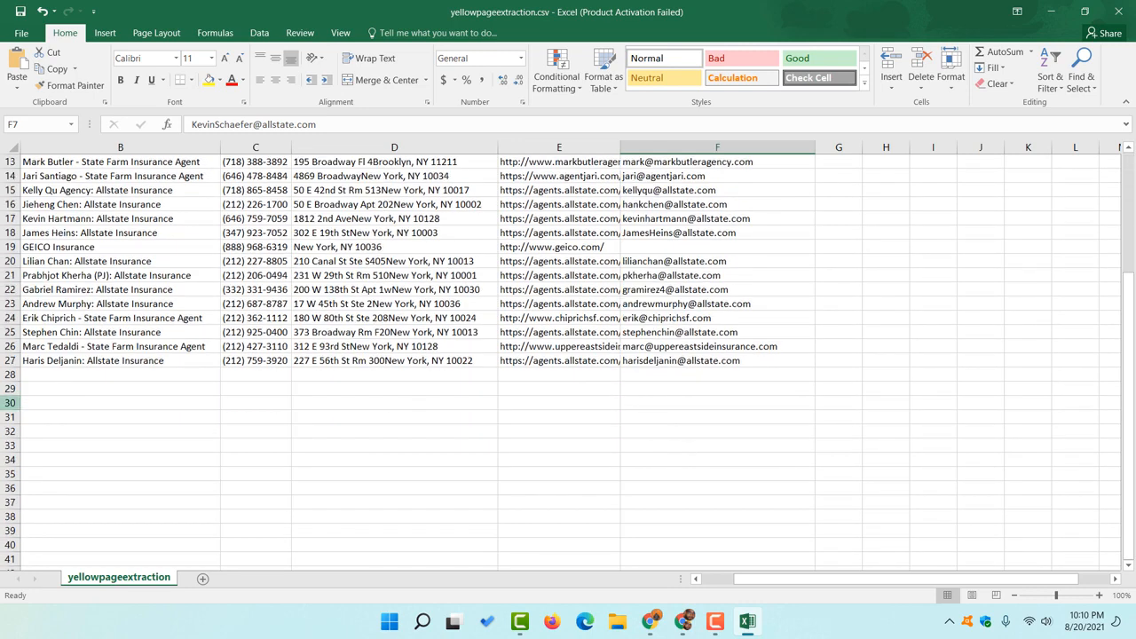
{"action": "scroll", "coordinate": [17, 362], "scroll_direction": "up", "scroll_amount": 4}
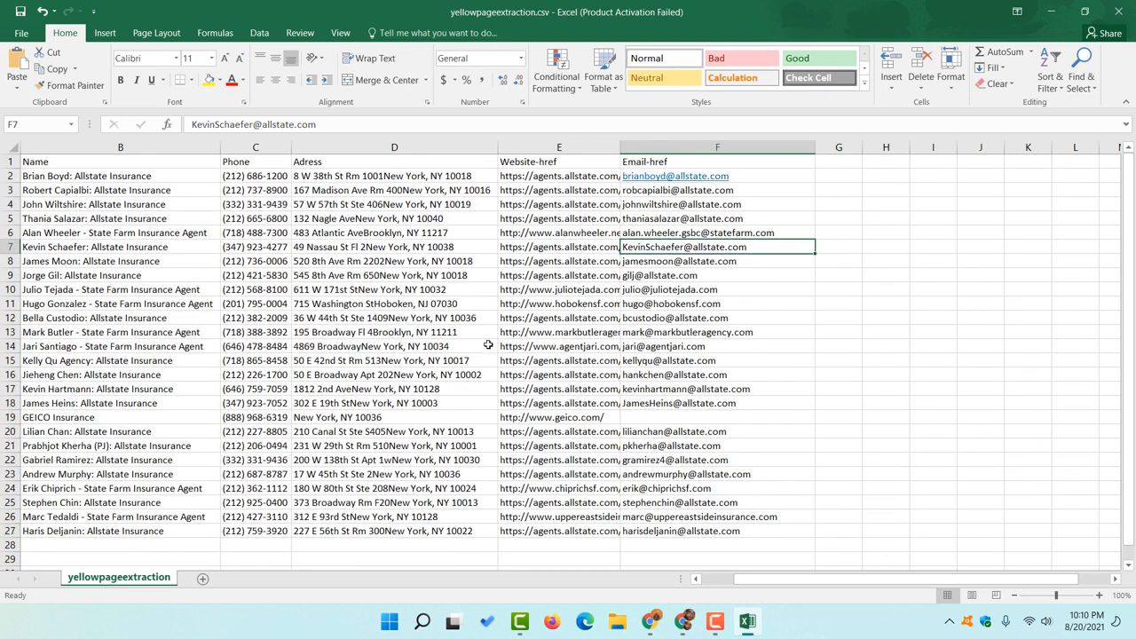